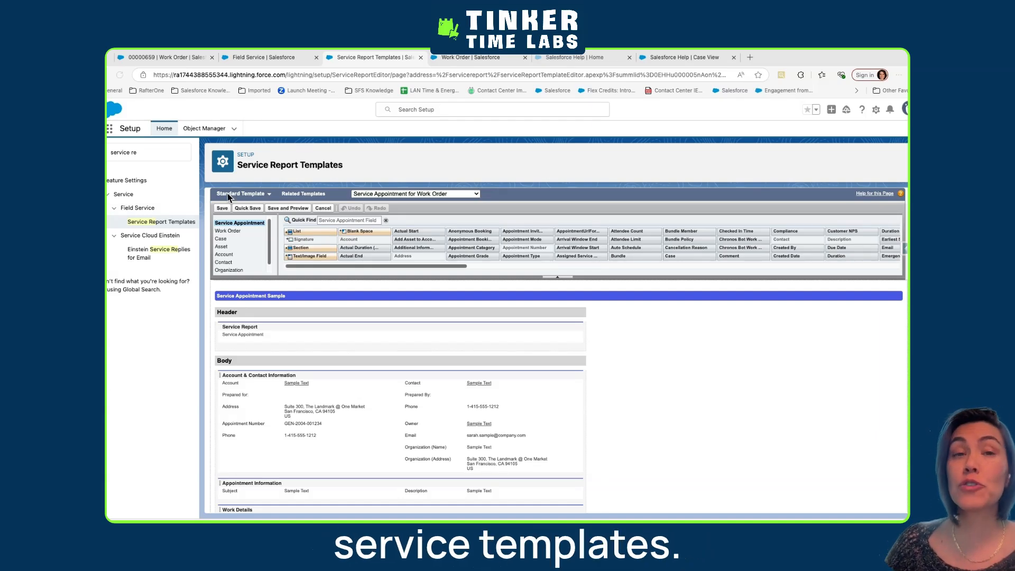
Review the related template types available for service reports and the related lists on the Work Order page layout
{"action": "left_click", "coordinate": [373, 195]}
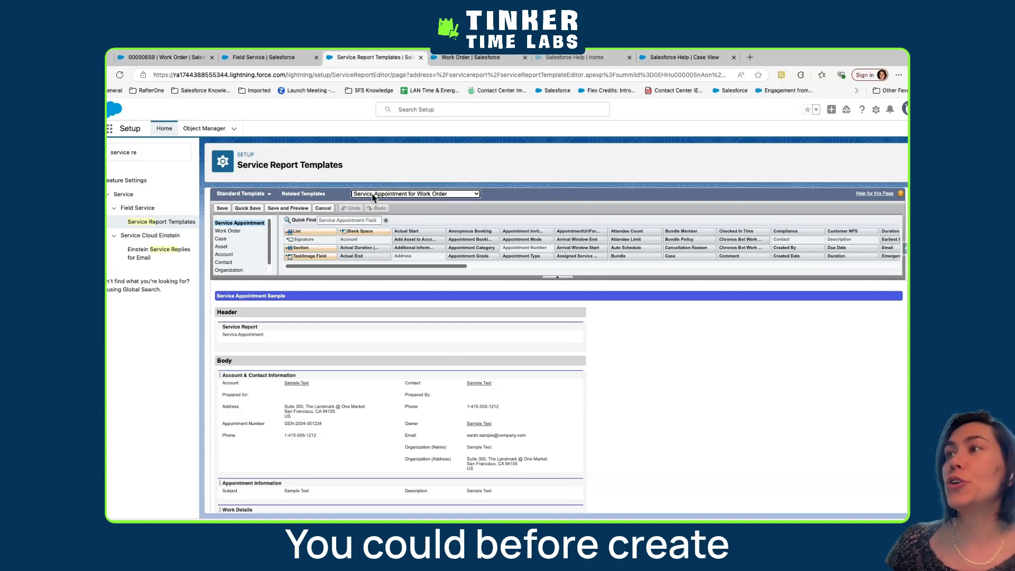
{"action": "left_click", "coordinate": [383, 195]}
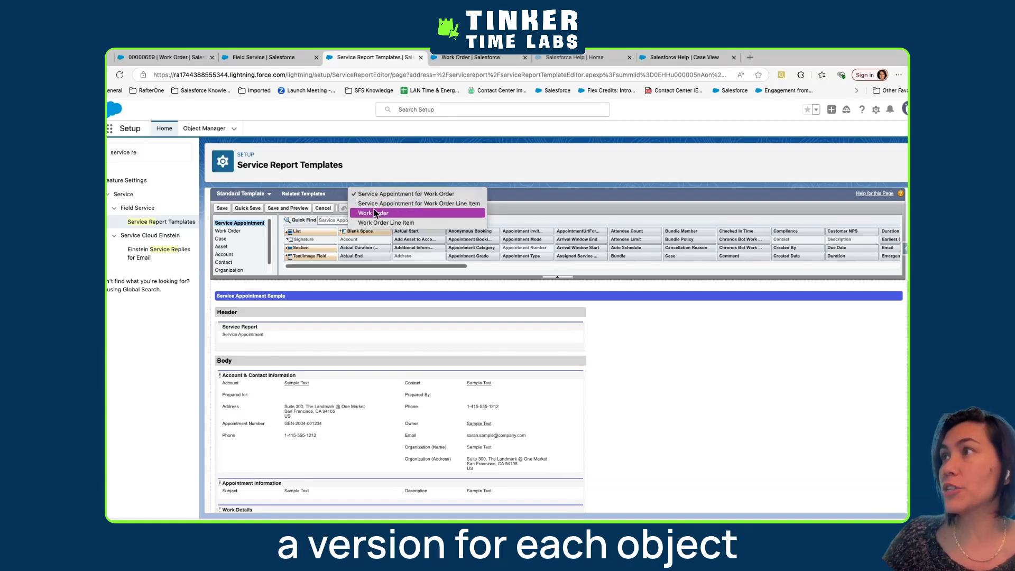
{"action": "left_click", "coordinate": [443, 61]}
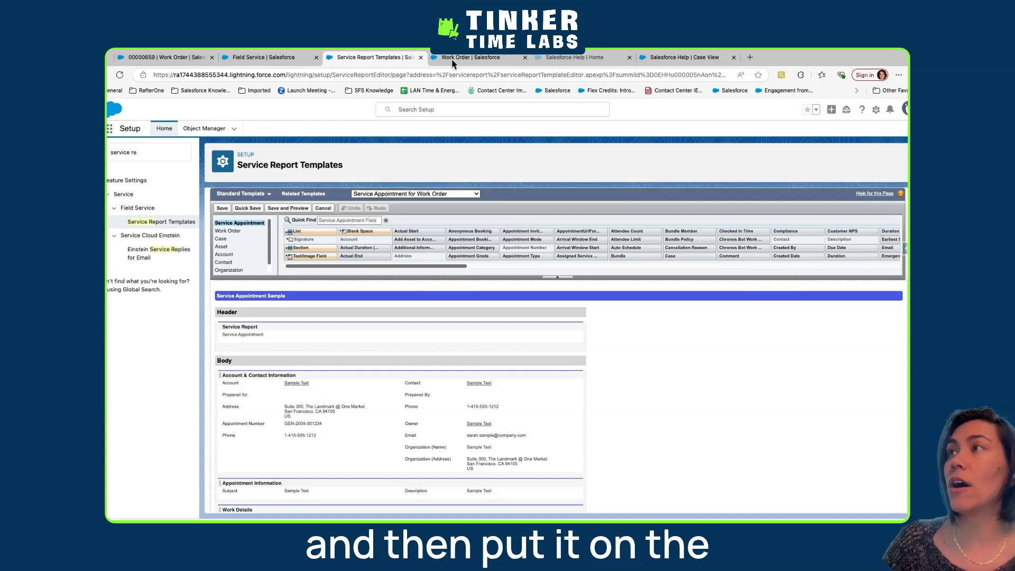
{"action": "left_click", "coordinate": [452, 59]}
{"action": "scroll", "coordinate": [287, 479], "scroll_direction": "down", "scroll_amount": 10}
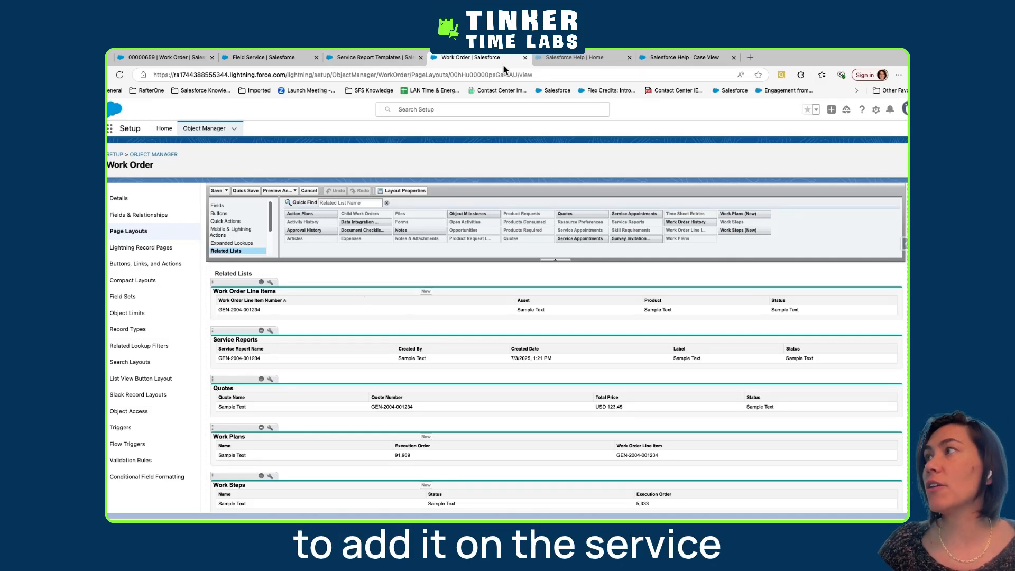
In a duplicate of the Work Order tab, open the Service Appointment object's "SDO - SFS Service Appointment Feed Based" page layout
{"action": "right_click", "coordinate": [484, 56]}
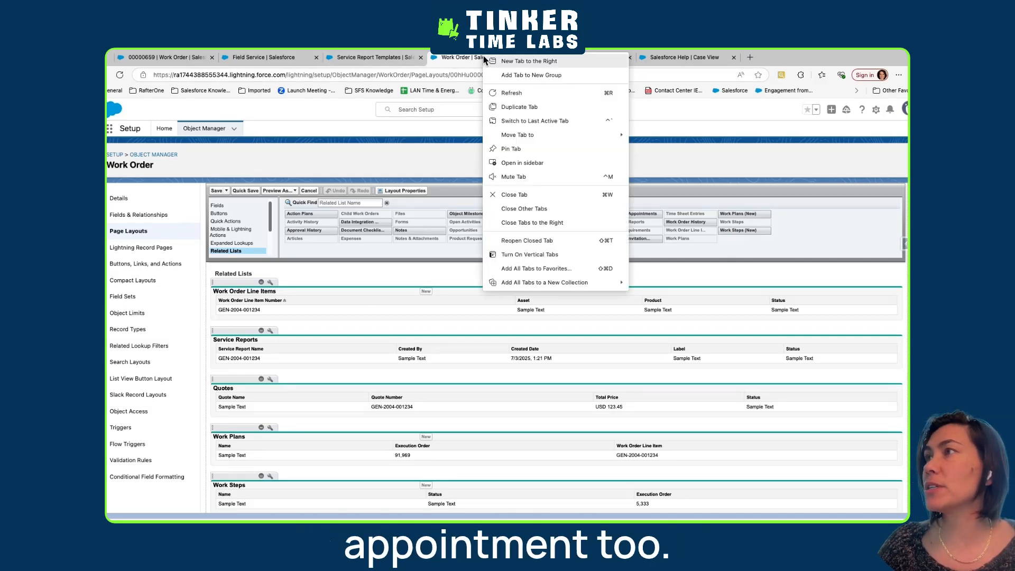
{"action": "left_click", "coordinate": [503, 108]}
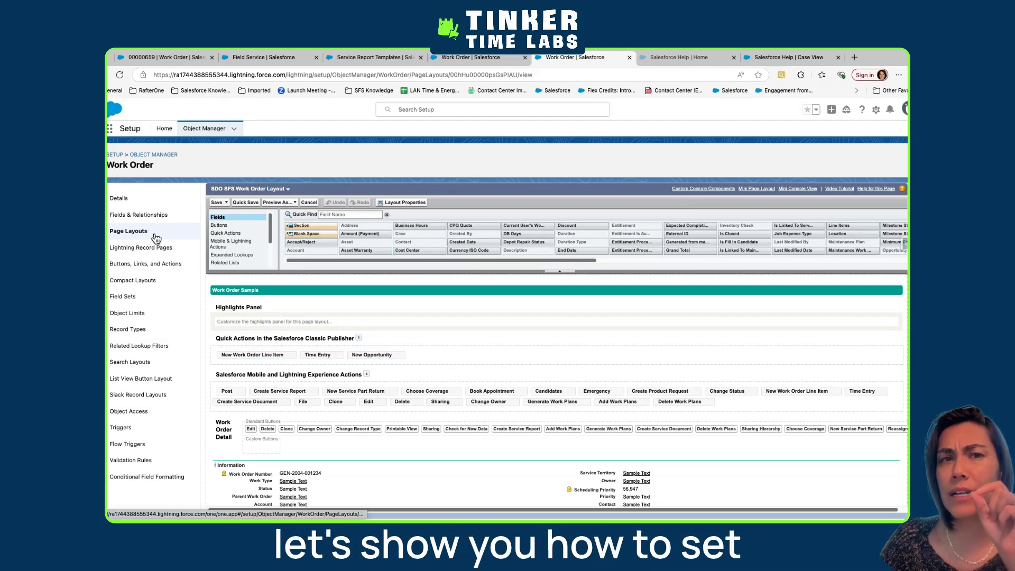
{"action": "left_click", "coordinate": [197, 129]}
{"action": "left_click", "coordinate": [766, 157]}
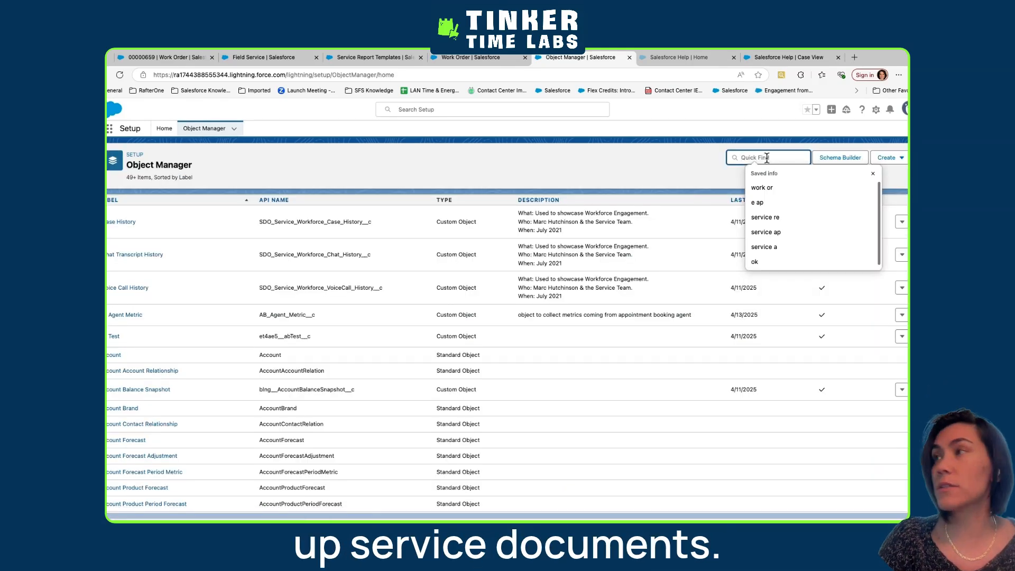
{"action": "type", "text": "e ap"}
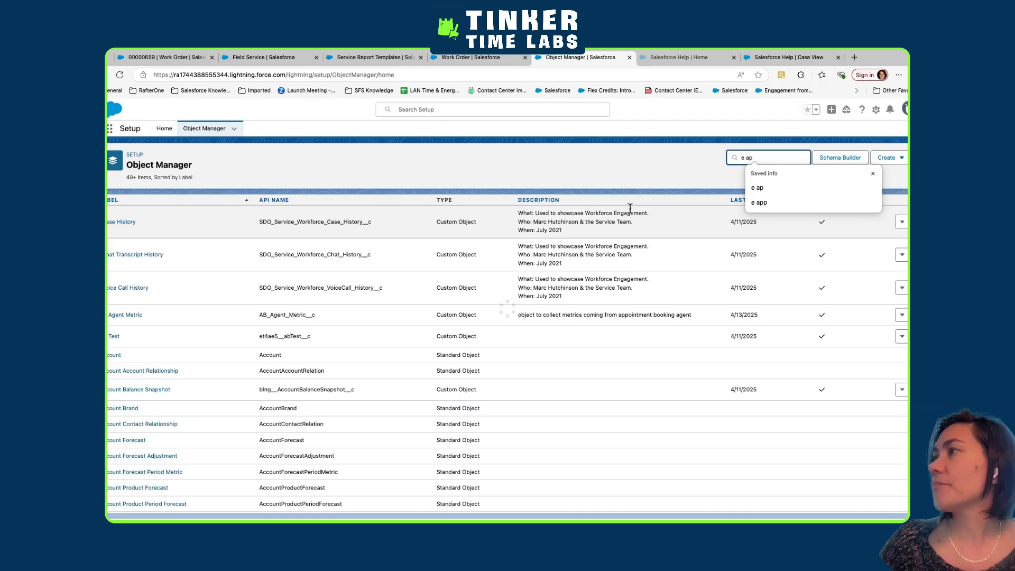
{"action": "left_click", "coordinate": [129, 266]}
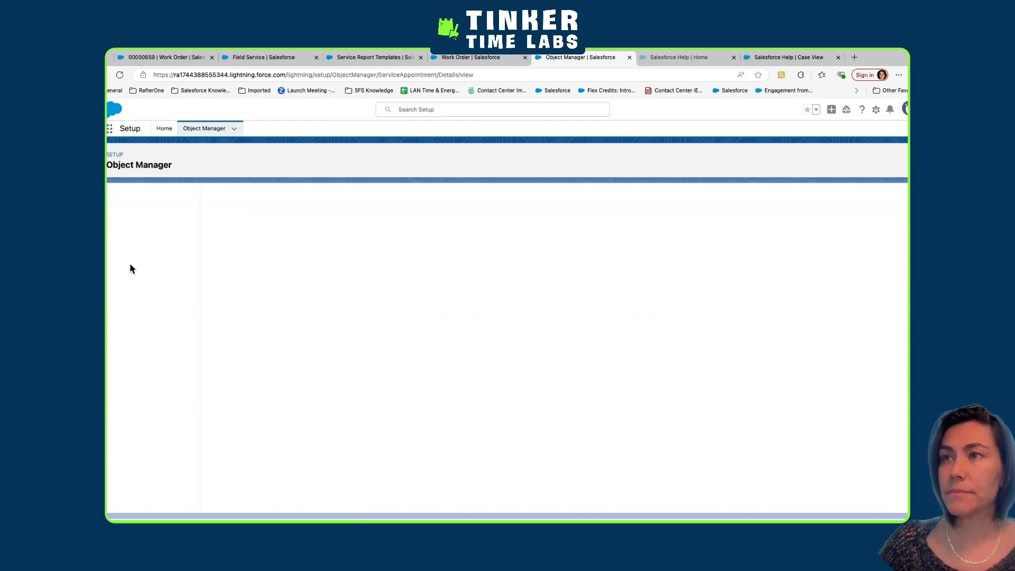
{"action": "left_click", "coordinate": [128, 231]}
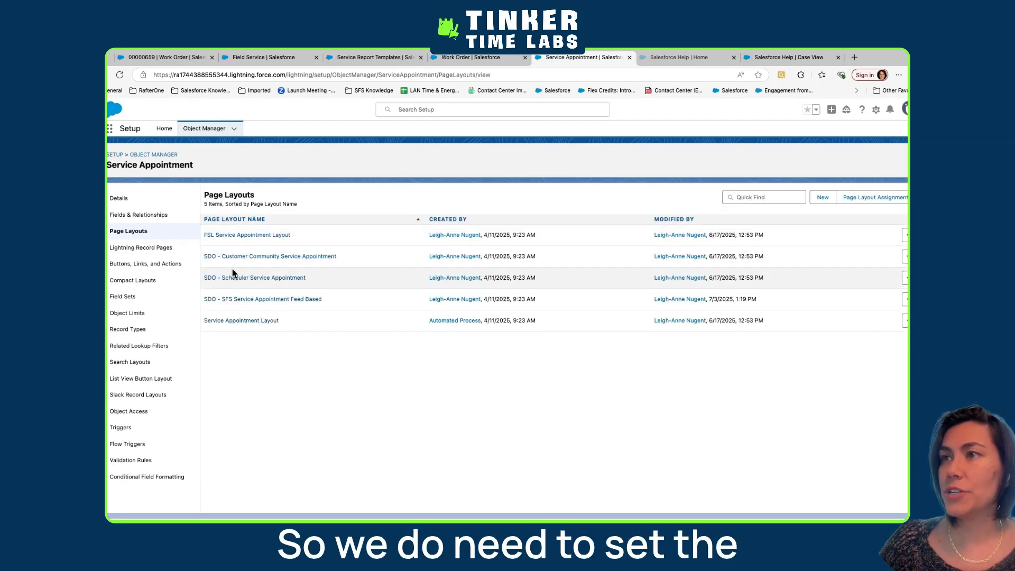
{"action": "left_click", "coordinate": [233, 298]}
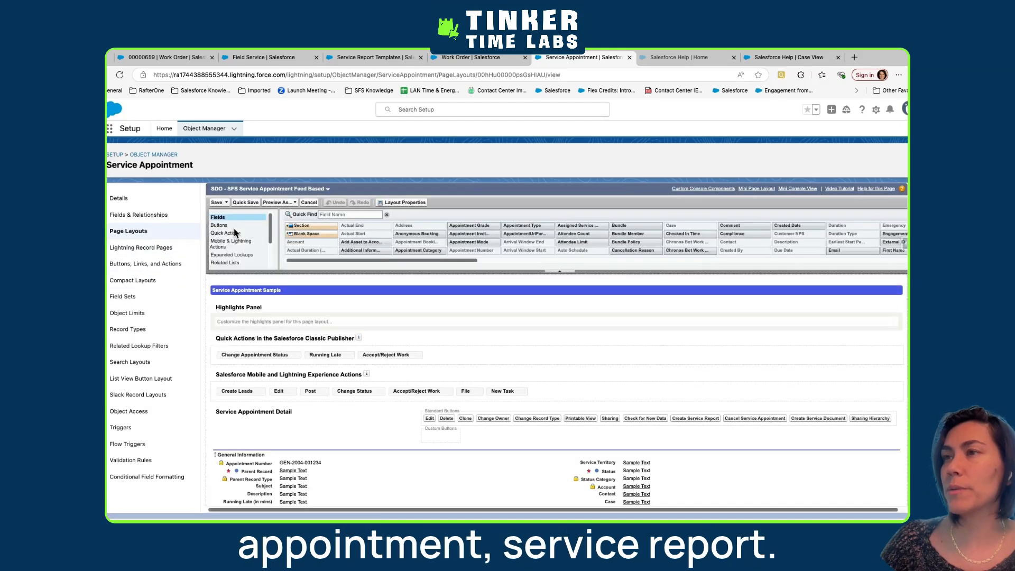
Add the Service Reports related list to the Service Appointment layout, below Assigned Resources
{"action": "left_click", "coordinate": [232, 262]}
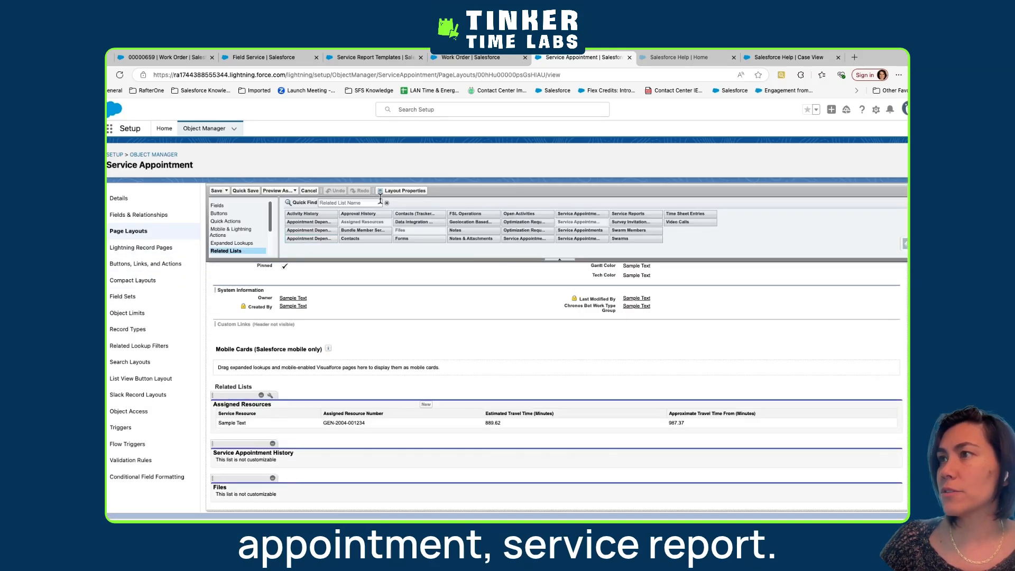
{"action": "left_click", "coordinate": [367, 204]}
{"action": "type", "text": "ser"}
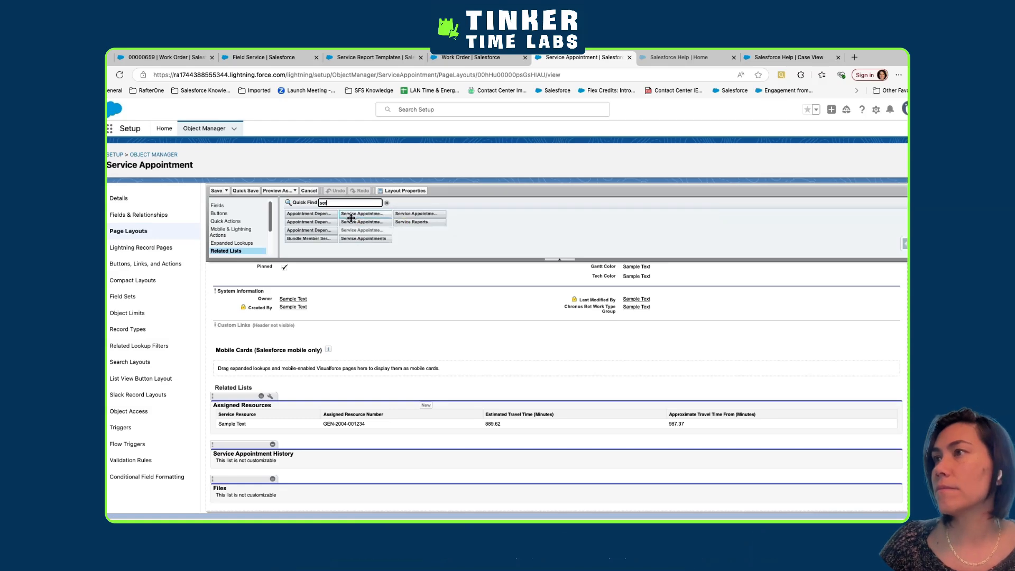
{"action": "left_click_drag", "start_coordinate": [415, 221], "coordinate": [342, 430]}
Add the Create Service Document action to the mobile and Lightning actions, and save the layout, overwriting users' related list customizations
{"action": "scroll", "coordinate": [248, 259], "scroll_direction": "up", "scroll_amount": 10}
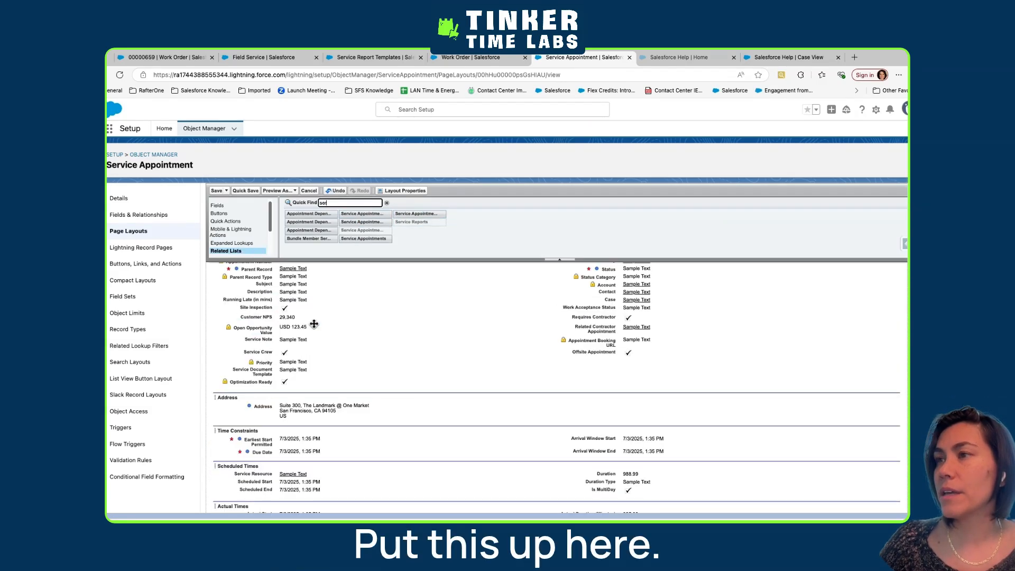
{"action": "left_click", "coordinate": [232, 244]}
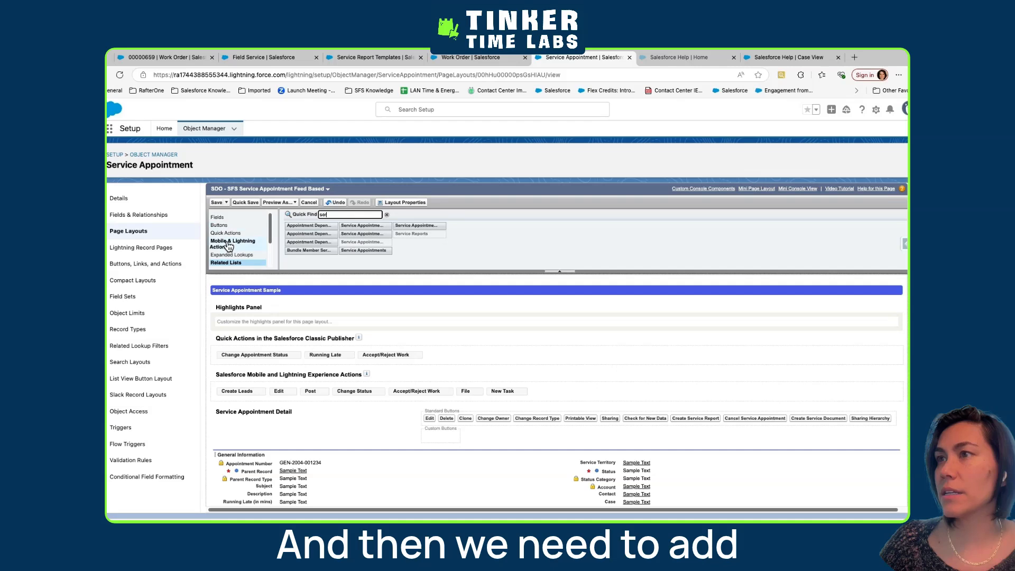
{"action": "left_click", "coordinate": [357, 215]}
{"action": "type", "text": "creat"}
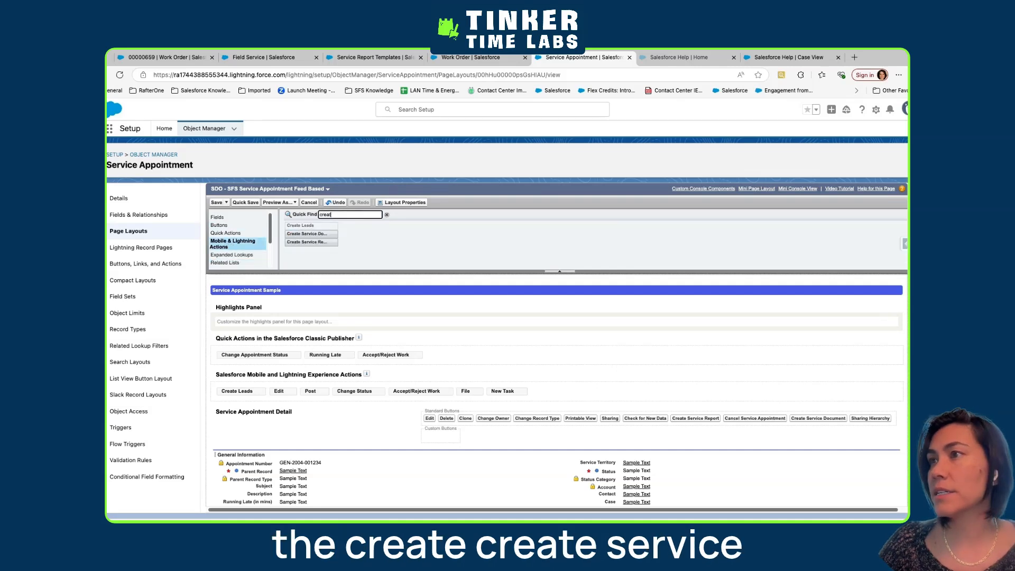
{"action": "left_click_drag", "start_coordinate": [312, 234], "coordinate": [329, 379]}
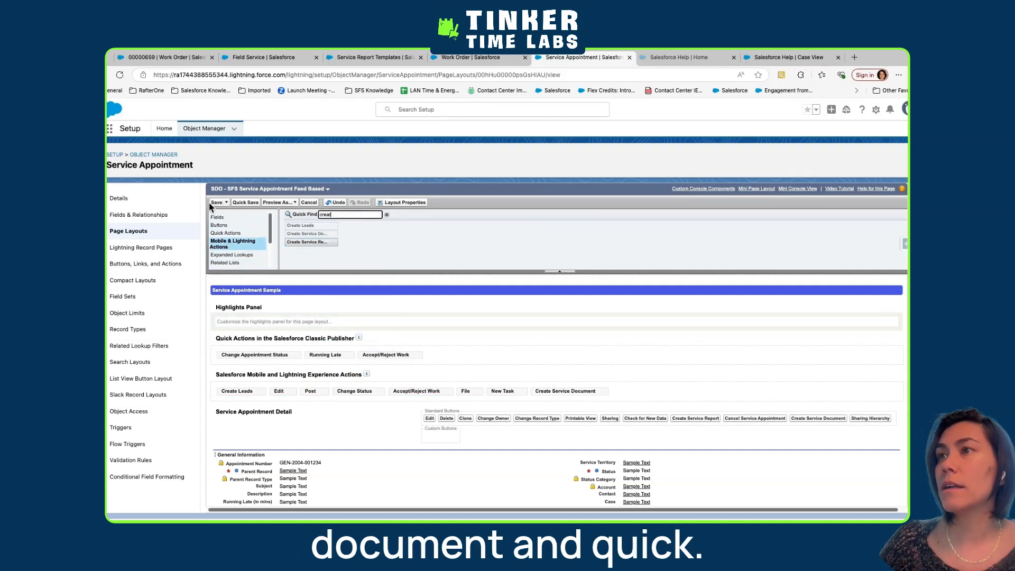
{"action": "left_click", "coordinate": [245, 204]}
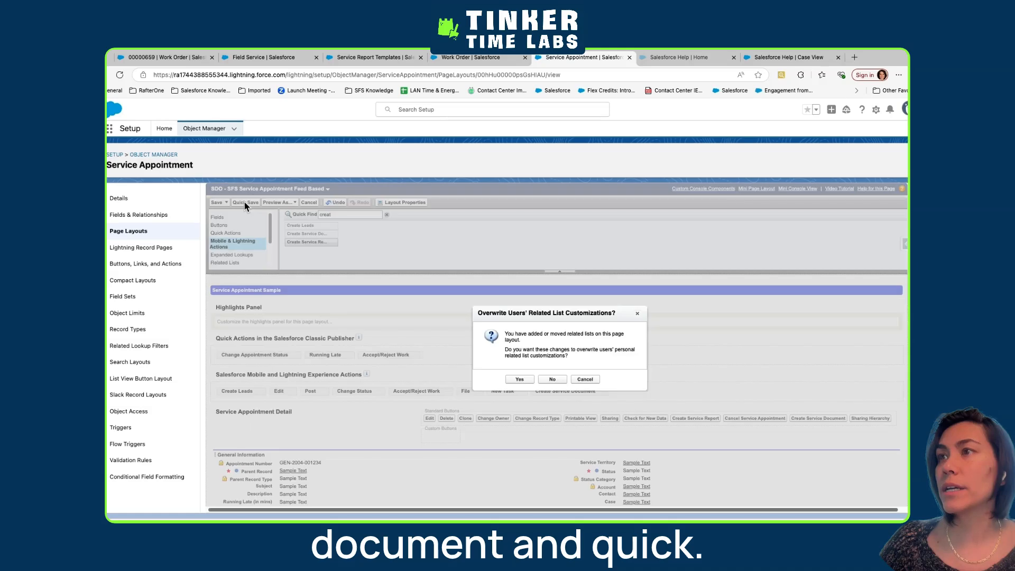
{"action": "left_click", "coordinate": [520, 379]}
Check which create actions the Work Order layout already includes among its mobile and Lightning actions
{"action": "left_click", "coordinate": [470, 57]}
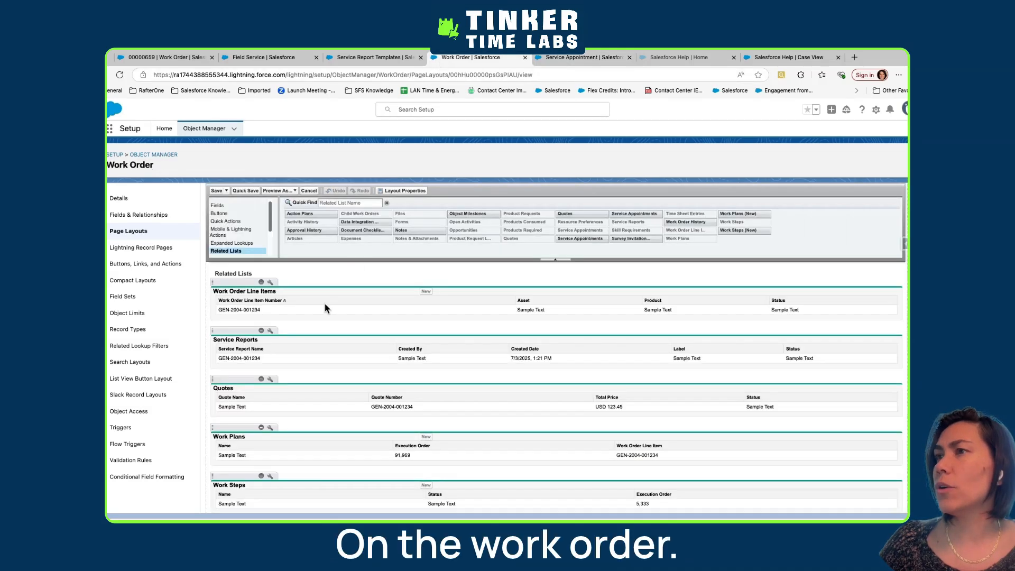
{"action": "scroll", "coordinate": [281, 280], "scroll_direction": "up", "scroll_amount": 10}
{"action": "left_click", "coordinate": [233, 244]}
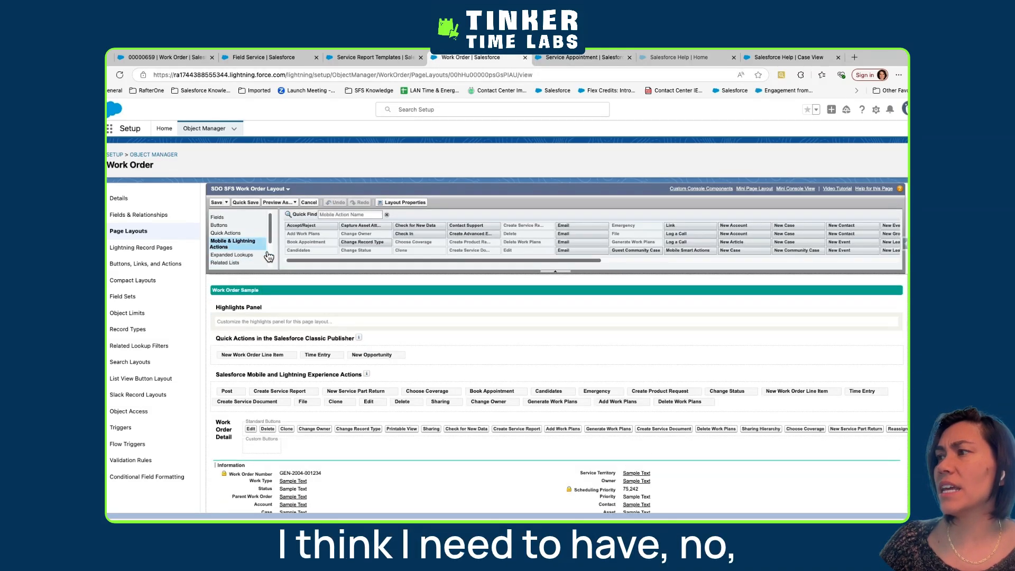
{"action": "left_click", "coordinate": [349, 214]}
{"action": "type", "text": "create"}
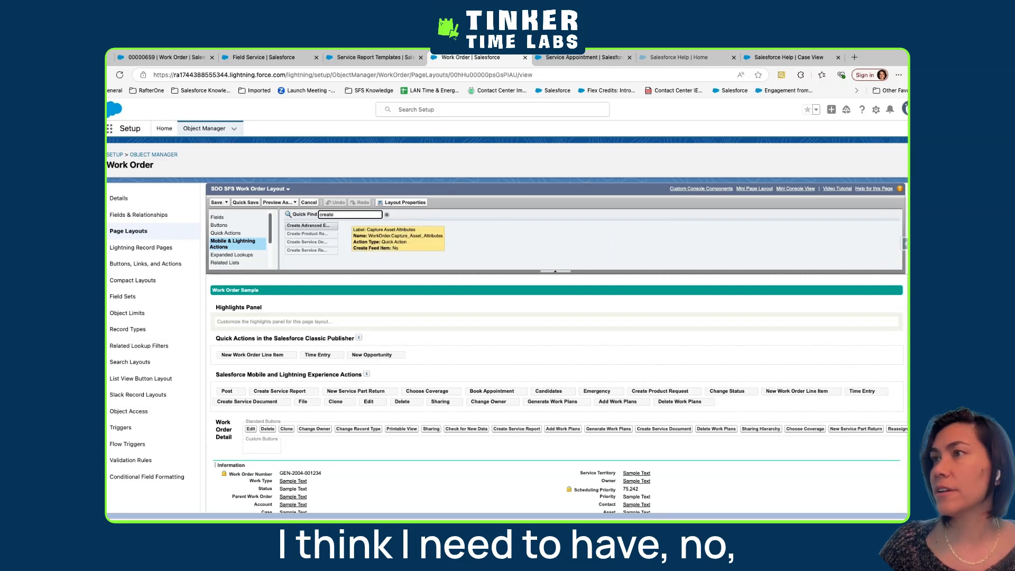
{"action": "left_click", "coordinate": [322, 243]}
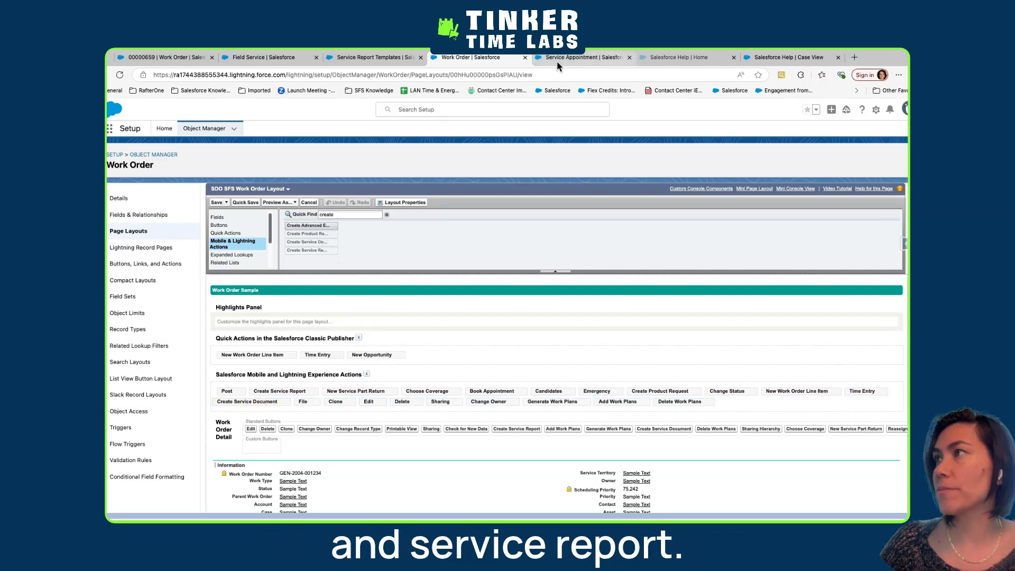
Add the Create Service Report action to the Service Appointment layout's mobile and Lightning actions and save the layout
{"action": "left_click", "coordinate": [578, 60]}
{"action": "left_click_drag", "start_coordinate": [311, 242], "coordinate": [603, 396]}
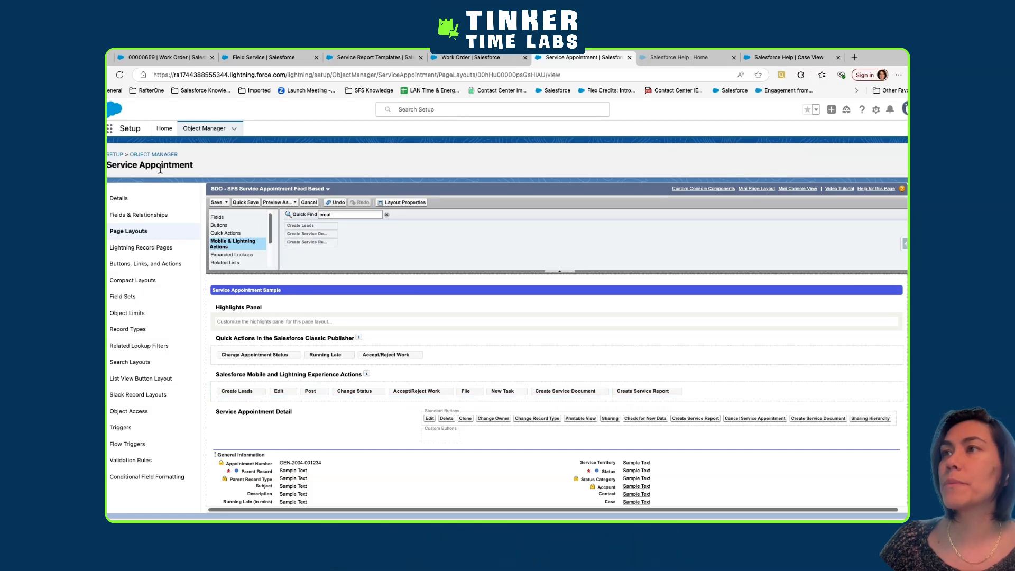
{"action": "left_click", "coordinate": [242, 203]}
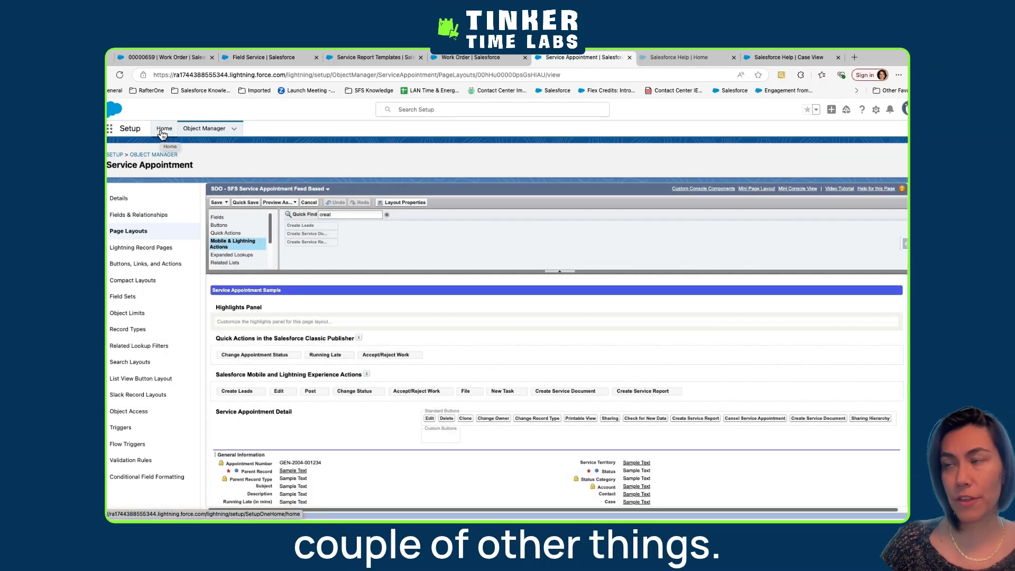
Search Setup for "field service" and open Field Service Settings
{"action": "left_click", "coordinate": [163, 130]}
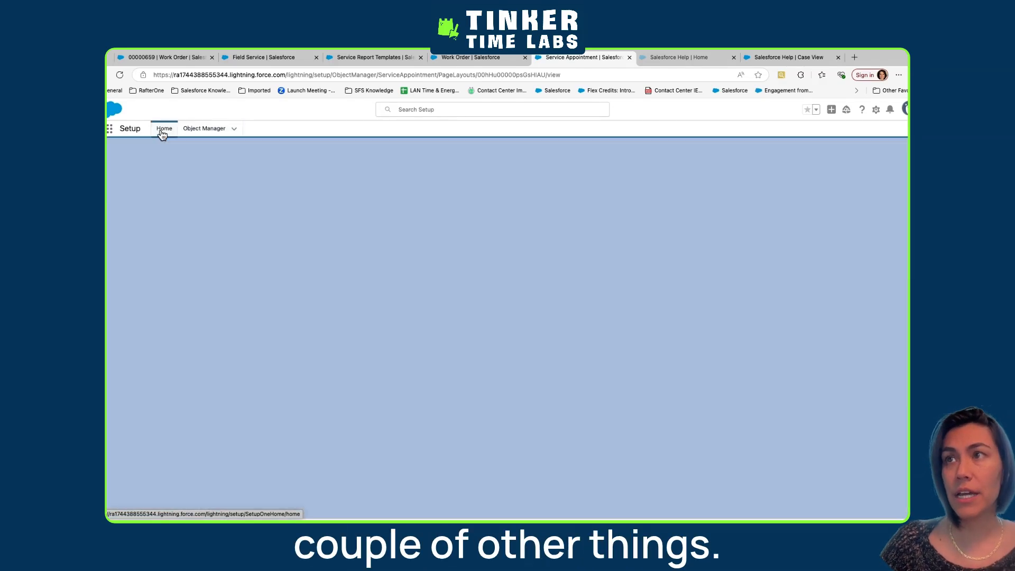
{"action": "type", "text": "se"}
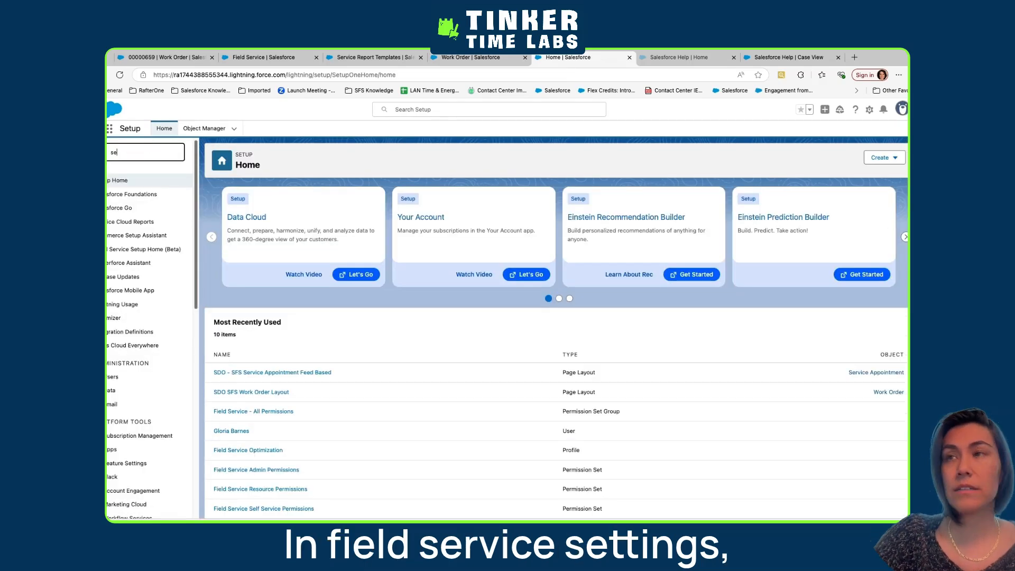
{"action": "type", "text": "ttings"}
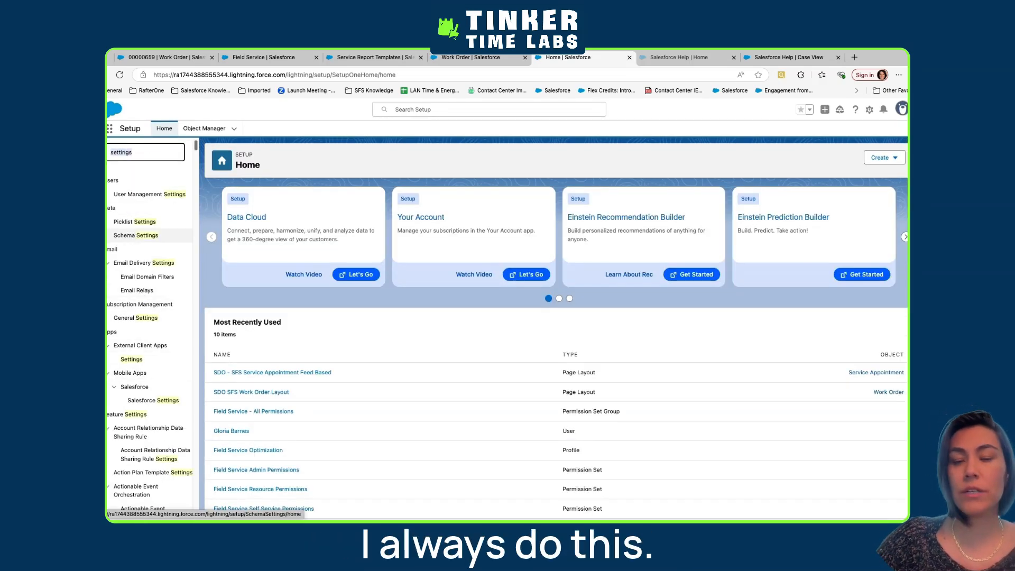
{"action": "type", "text": "rv"}
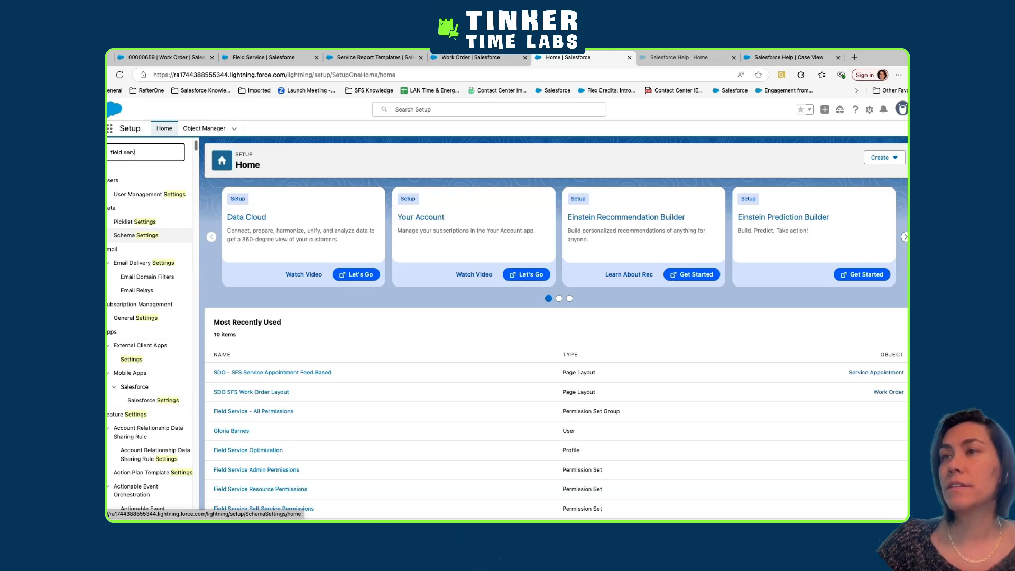
{"action": "type", "text": "ice"}
{"action": "left_click", "coordinate": [156, 386]}
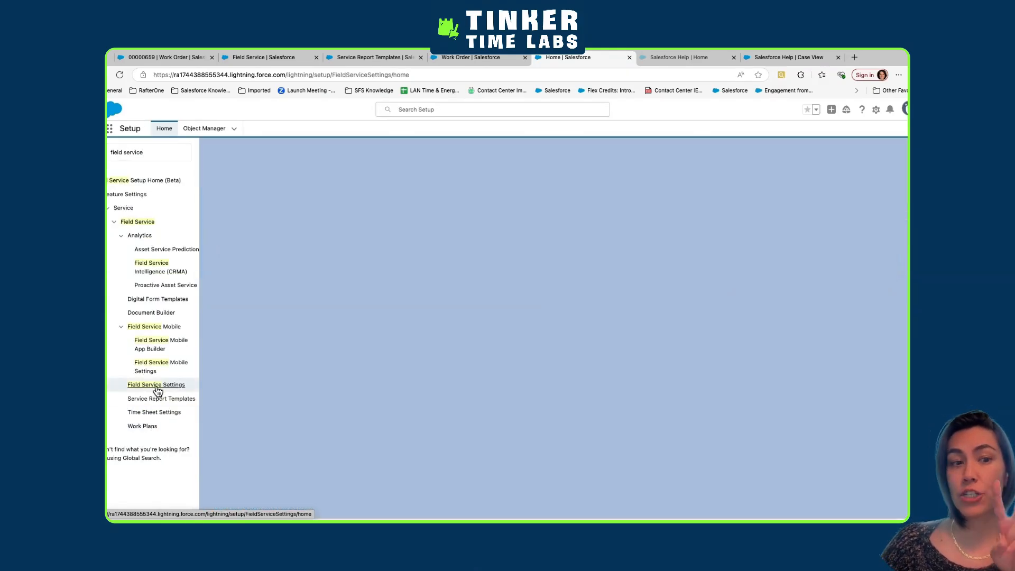
Examine the Enable Document Builder and Enable Lightning SDK for Field Service Mobile options in Field Service Settings
{"action": "scroll", "coordinate": [257, 394], "scroll_direction": "down", "scroll_amount": 3}
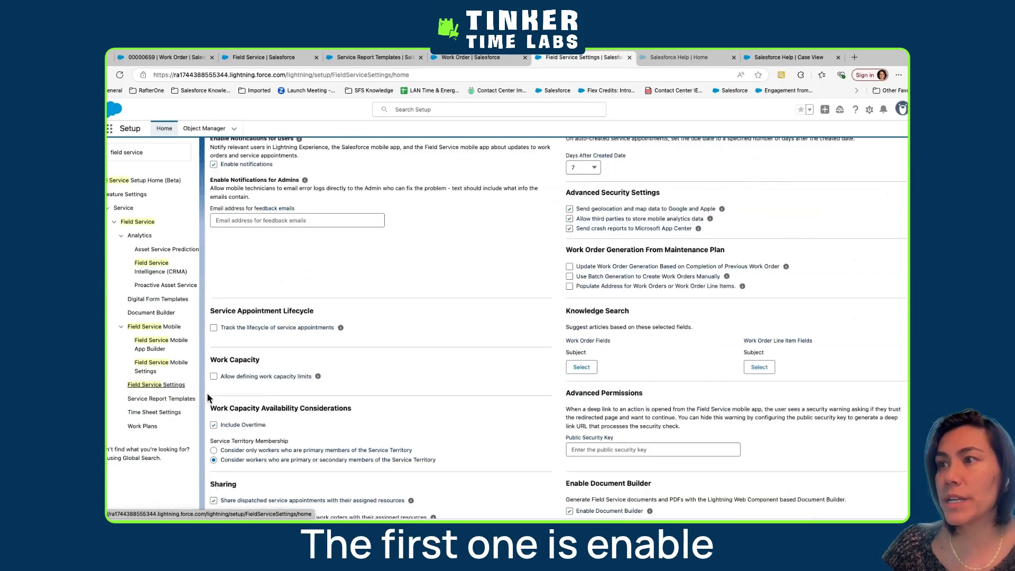
{"action": "scroll", "coordinate": [582, 270], "scroll_direction": "up", "scroll_amount": 3}
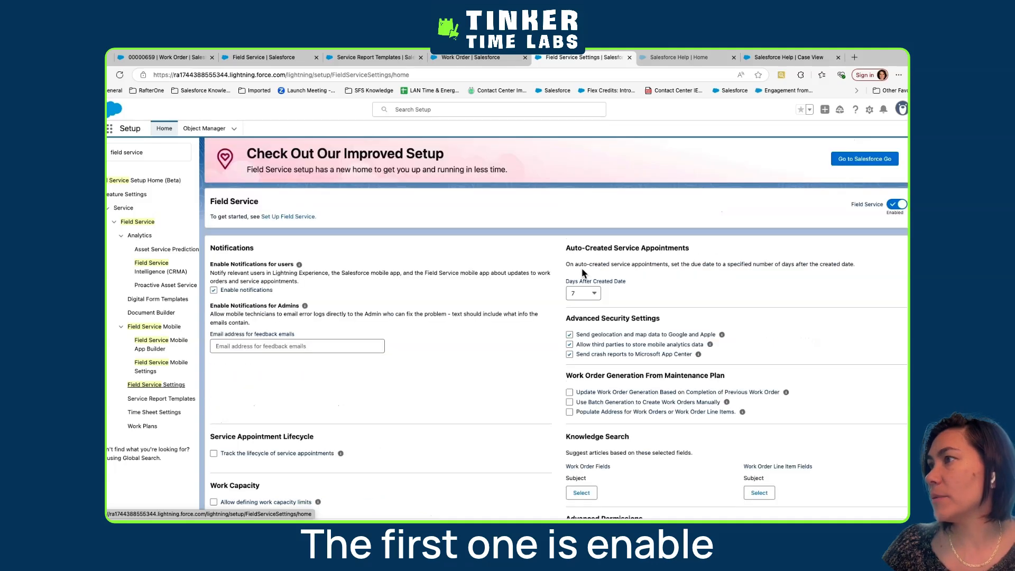
{"action": "scroll", "coordinate": [369, 392], "scroll_direction": "down", "scroll_amount": 3}
{"action": "scroll", "coordinate": [738, 428], "scroll_direction": "down", "scroll_amount": 5}
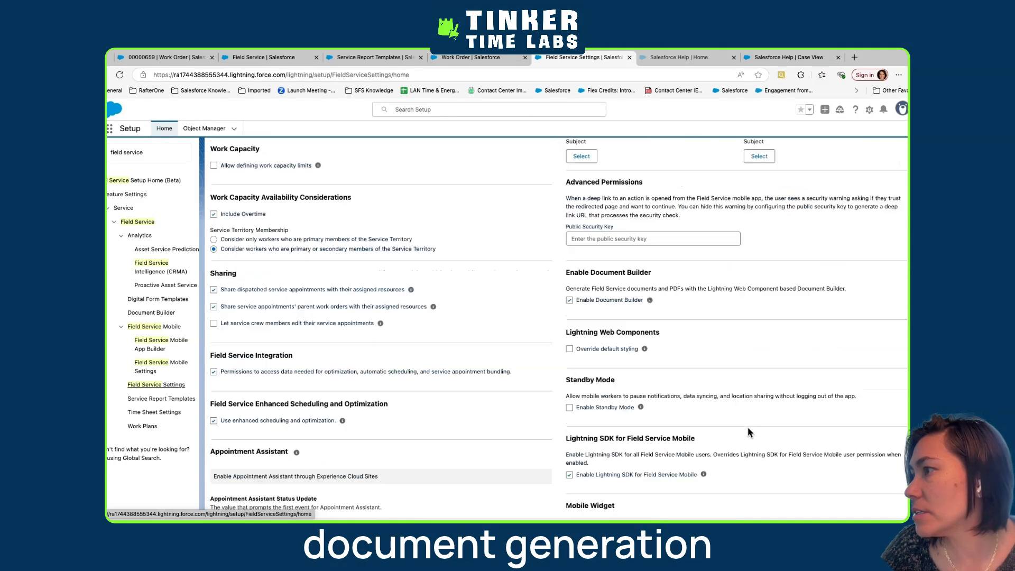
{"action": "left_click_drag", "start_coordinate": [596, 417], "coordinate": [634, 418]}
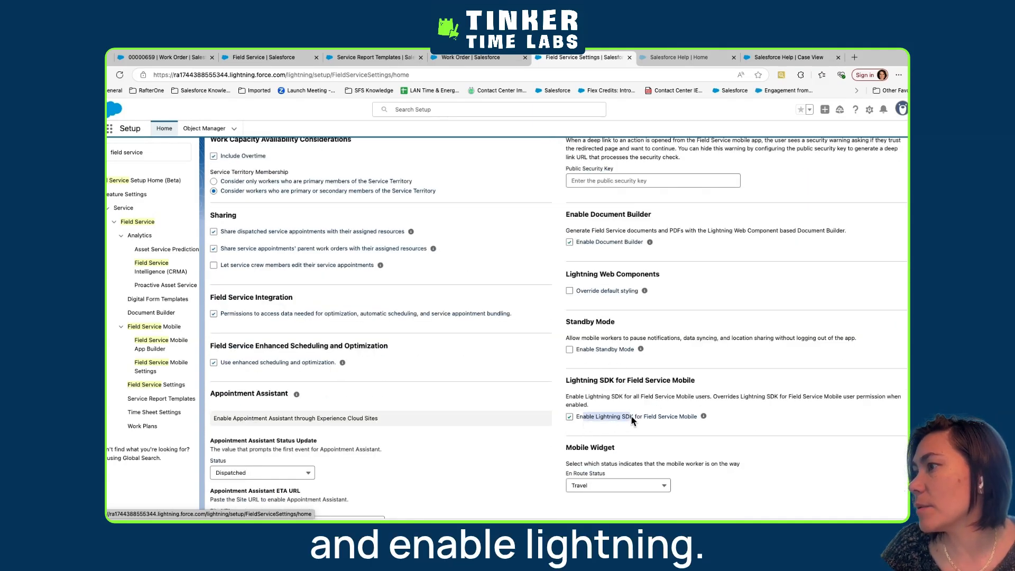
{"action": "left_click_drag", "start_coordinate": [574, 245], "coordinate": [644, 245]}
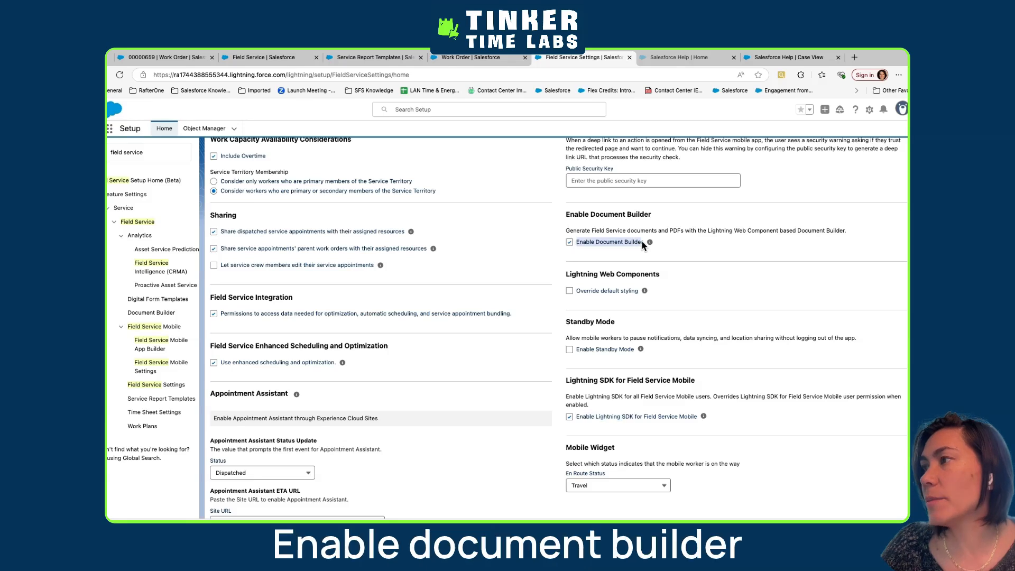
{"action": "left_click_drag", "start_coordinate": [579, 413], "coordinate": [693, 417]}
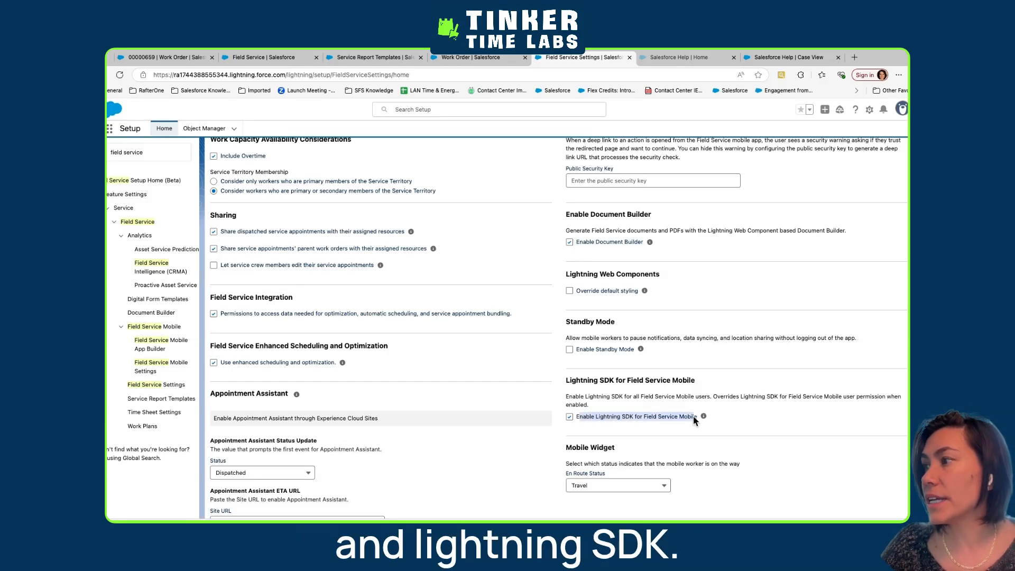
Search Setup for "permis", open Permission Sets and dismiss the records-per-page dialog without changing it
{"action": "left_click", "coordinate": [154, 153]}
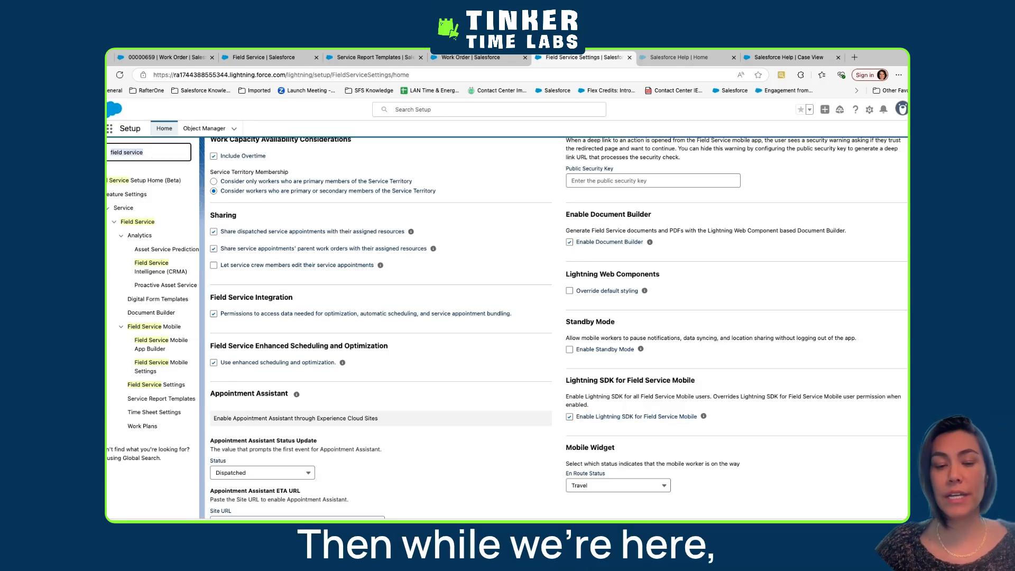
{"action": "type", "text": "perm"}
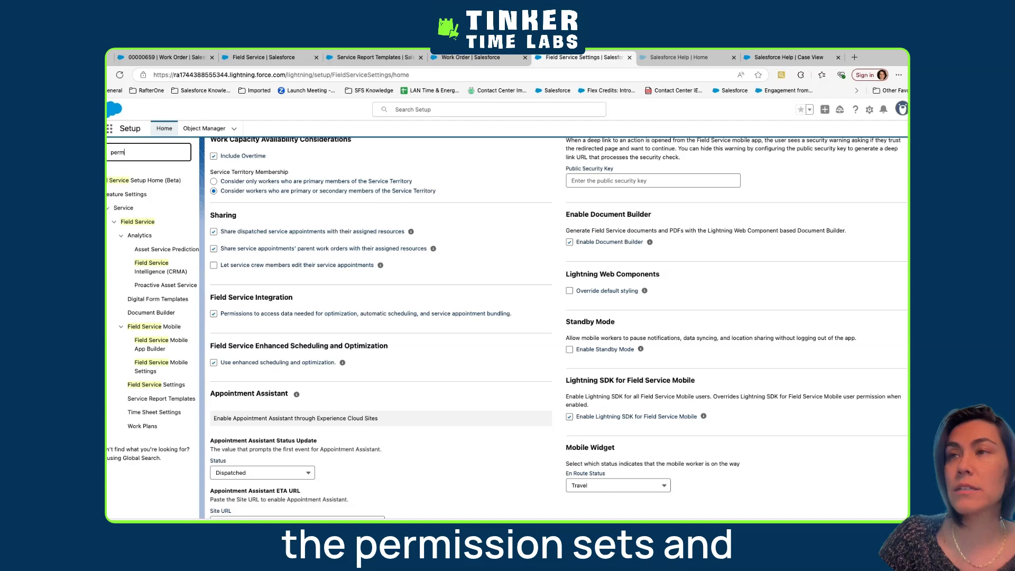
{"action": "type", "text": "is"}
{"action": "left_click", "coordinate": [134, 208]}
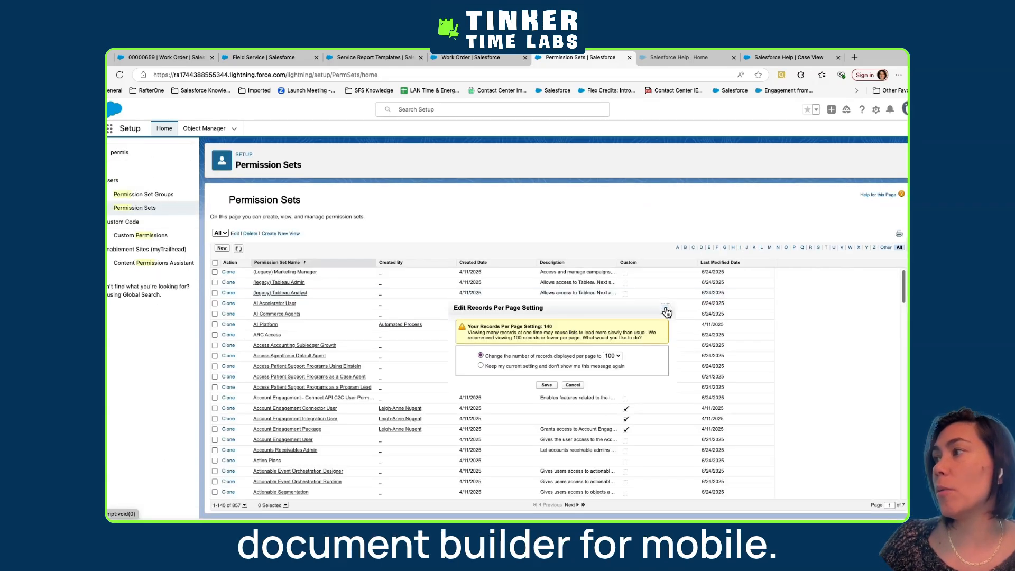
{"action": "left_click", "coordinate": [666, 307]}
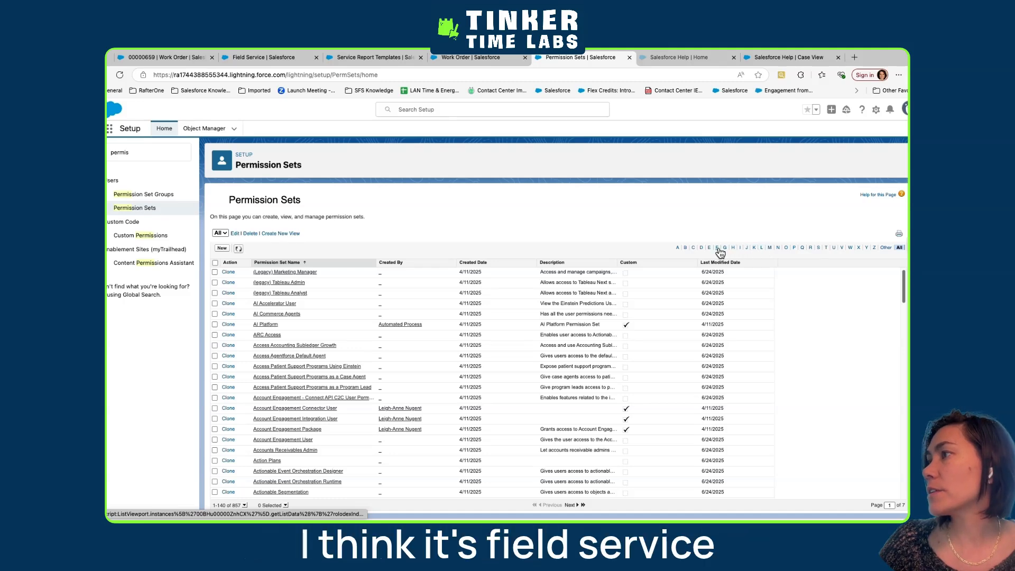
Filter the permission sets to names starting with F and open Field Service Document Builder Mobile
{"action": "left_click", "coordinate": [718, 248]}
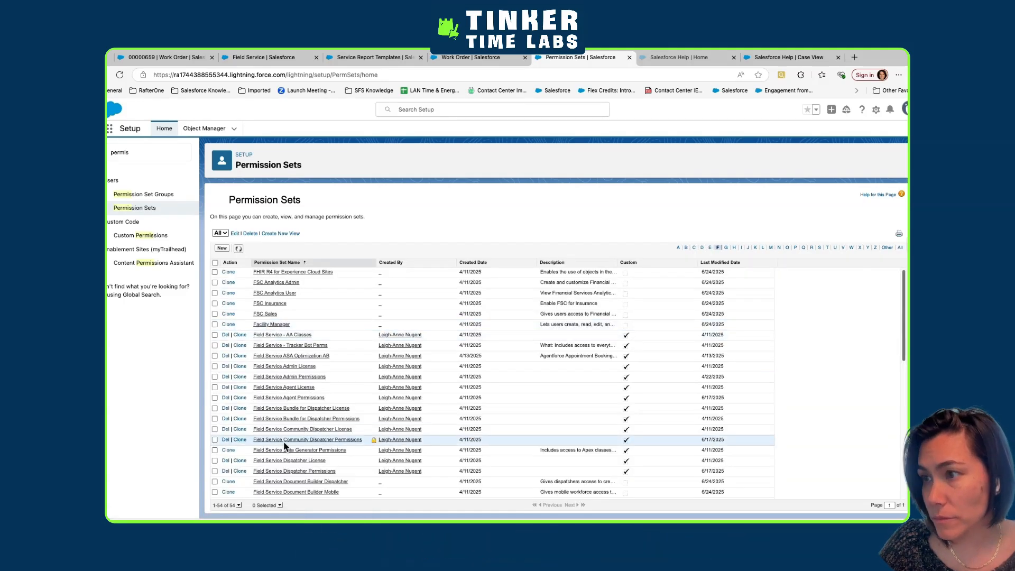
{"action": "scroll", "coordinate": [285, 447], "scroll_direction": "down", "scroll_amount": 1}
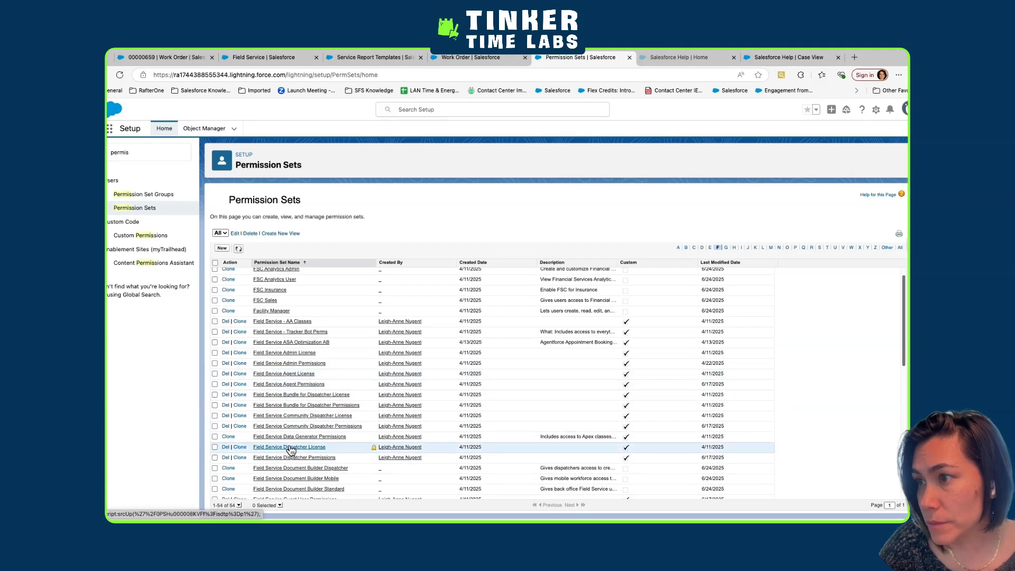
{"action": "scroll", "coordinate": [291, 450], "scroll_direction": "down", "scroll_amount": 2}
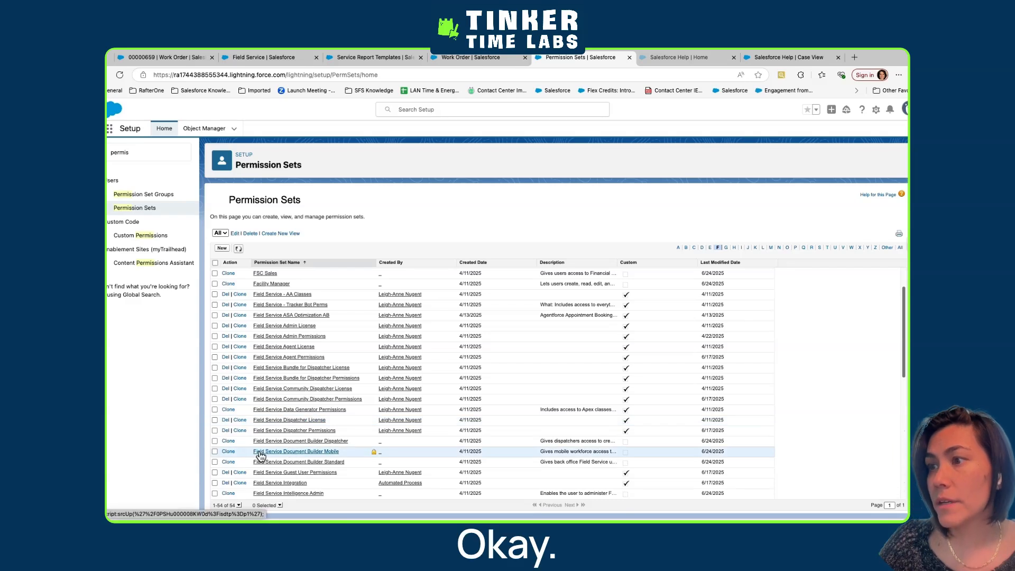
{"action": "left_click", "coordinate": [259, 453]}
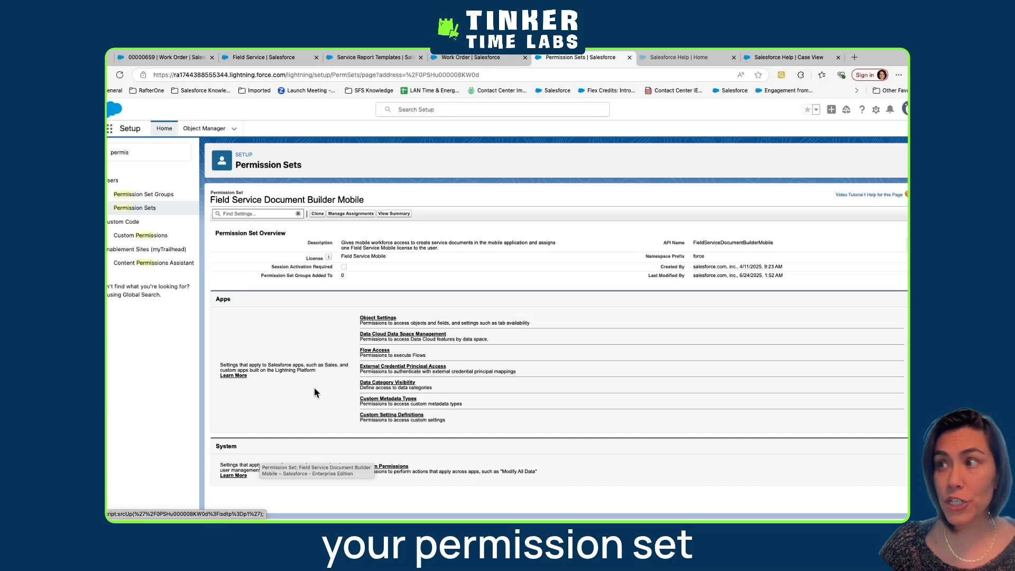
Assign the Field Service Document Builder Mobile permission set to the customer service agent user found by first name, with no expiration date
{"action": "left_click", "coordinate": [335, 214]}
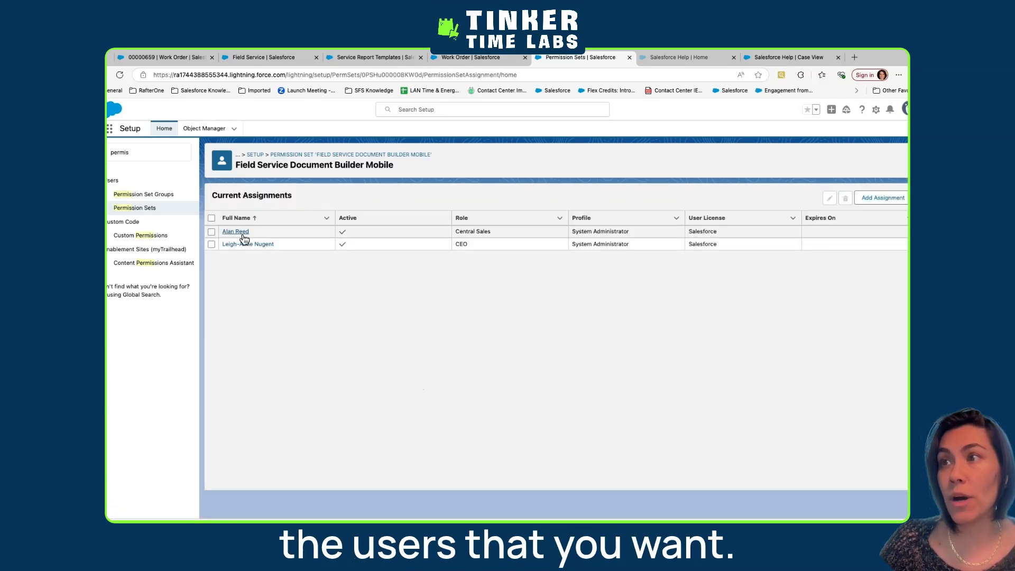
{"action": "left_click", "coordinate": [879, 198]}
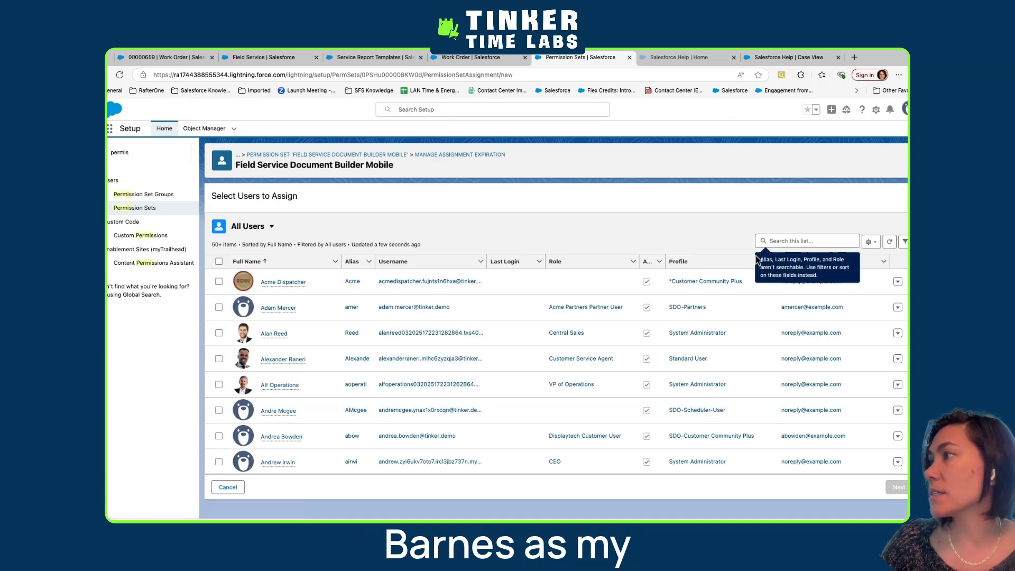
{"action": "left_click", "coordinate": [772, 240]}
{"action": "type", "text": "gl"}
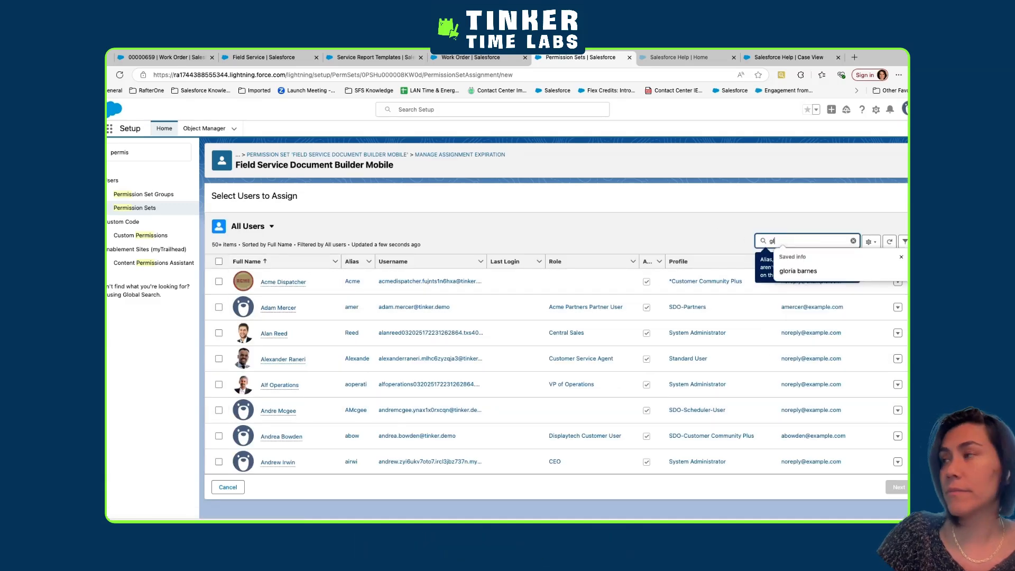
{"action": "type", "text": "ori"}
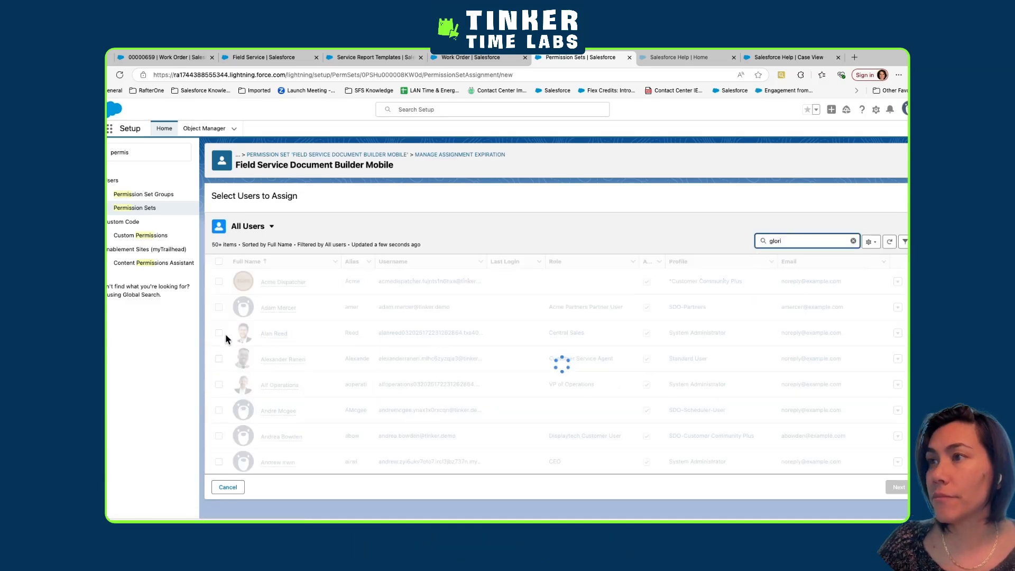
{"action": "left_click", "coordinate": [218, 282]}
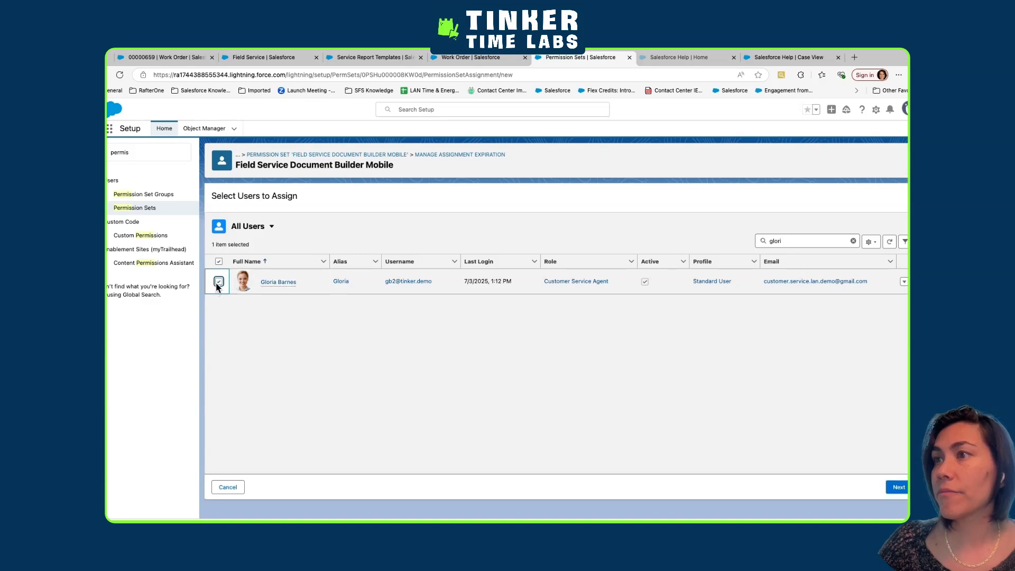
{"action": "left_click", "coordinate": [894, 489]}
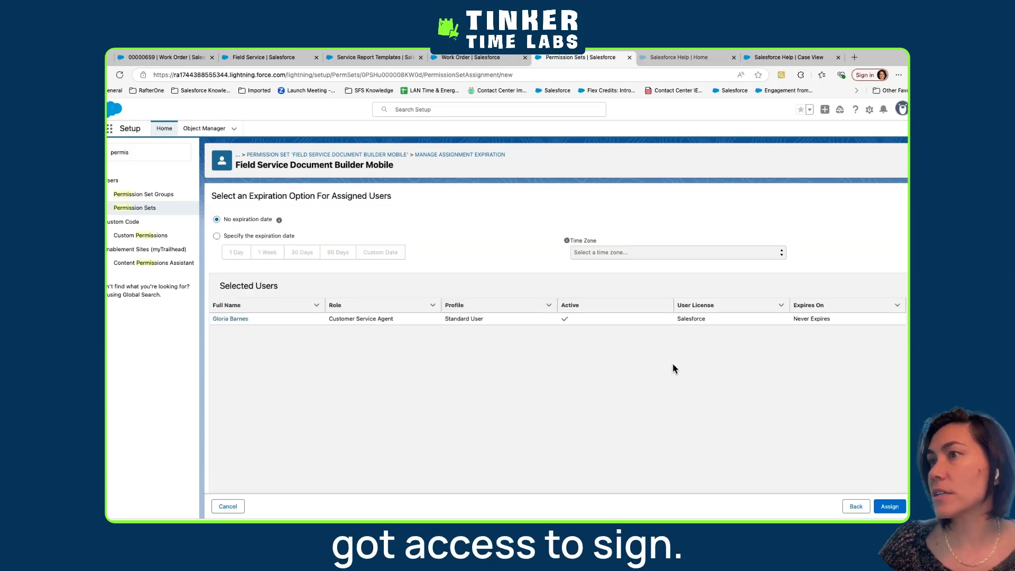
{"action": "left_click", "coordinate": [884, 508]}
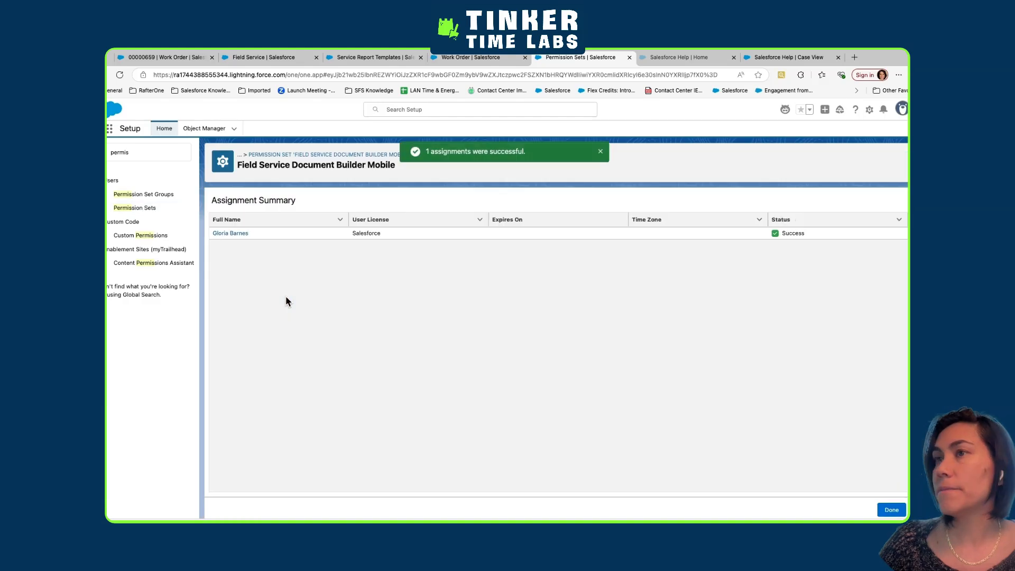
Search Setup for "docu" and "builder", and open the Field Service Document Builder page
{"action": "triple_click", "coordinate": [170, 153]}
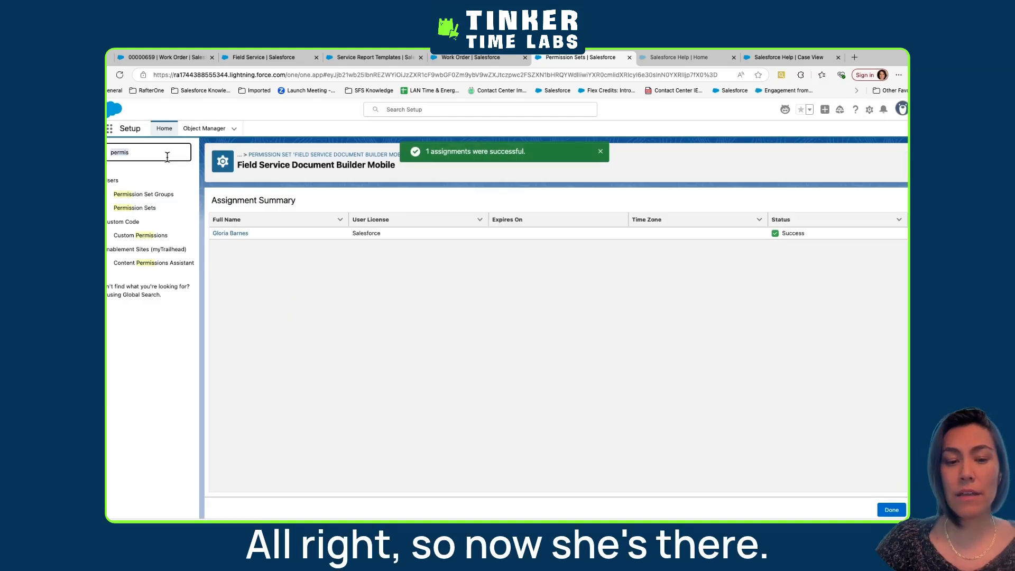
{"action": "type", "text": "docu"}
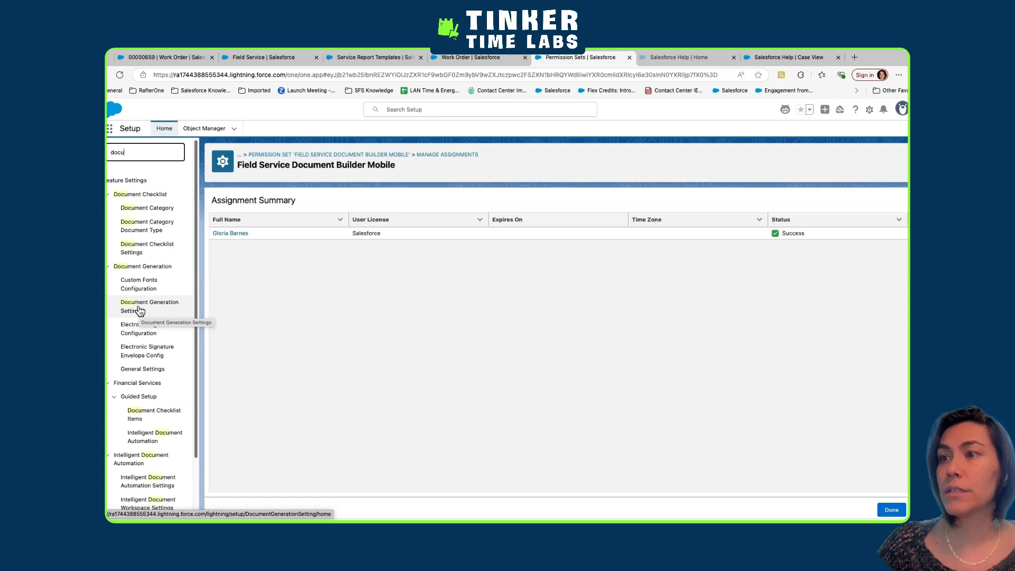
{"action": "triple_click", "coordinate": [136, 153]}
{"action": "type", "text": "build"}
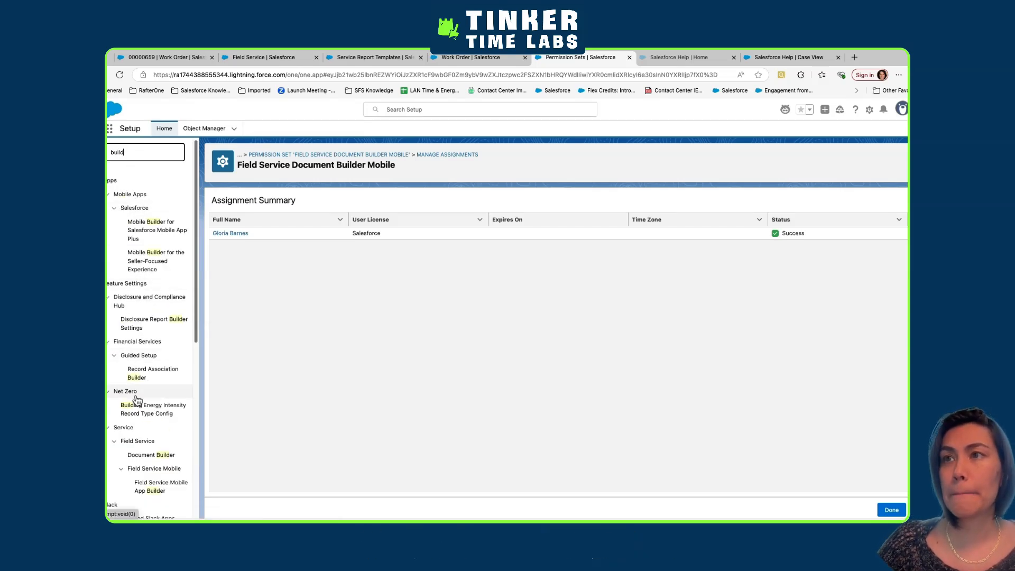
{"action": "type", "text": "er"}
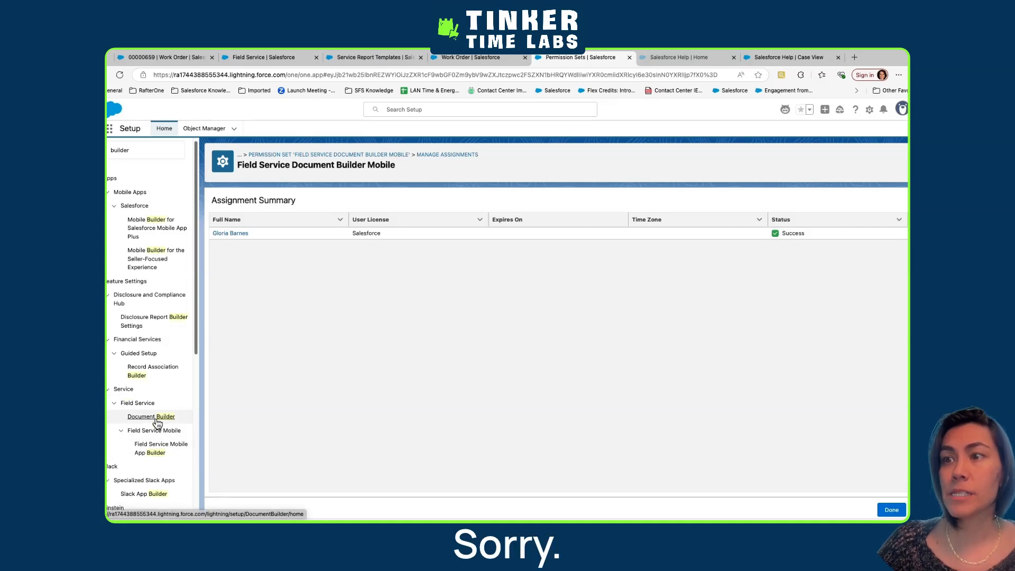
{"action": "left_click", "coordinate": [157, 423]}
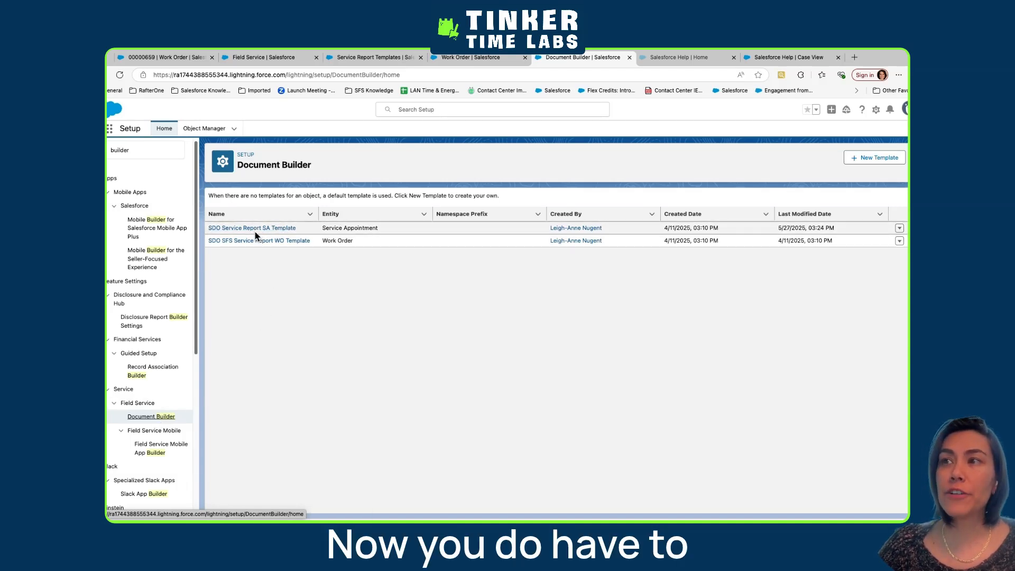
Create a document template labelled Service Appointment for the Service Appointment object, based on the Default Service Appointment Template
{"action": "left_click", "coordinate": [847, 162]}
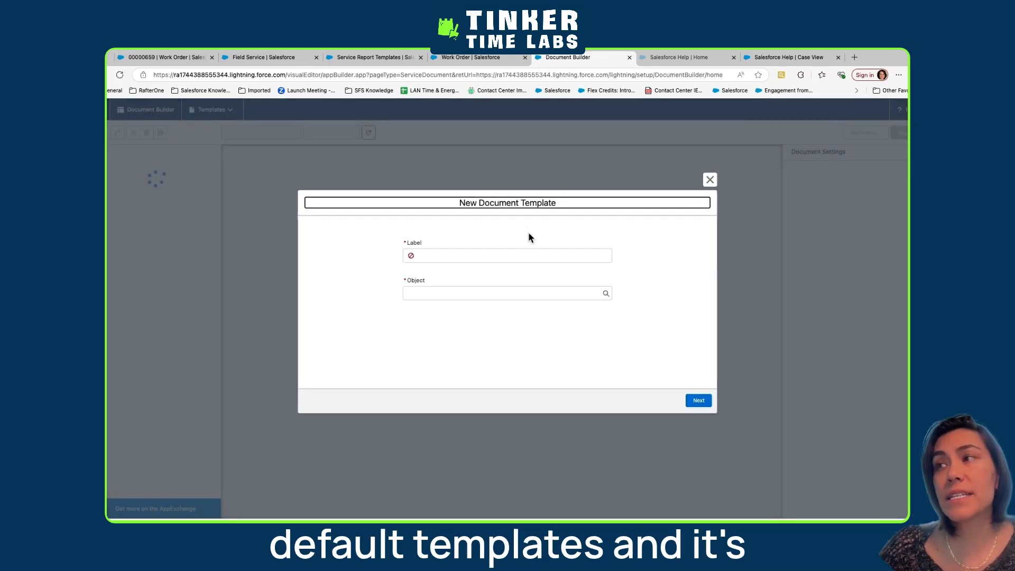
{"action": "left_click", "coordinate": [430, 258]}
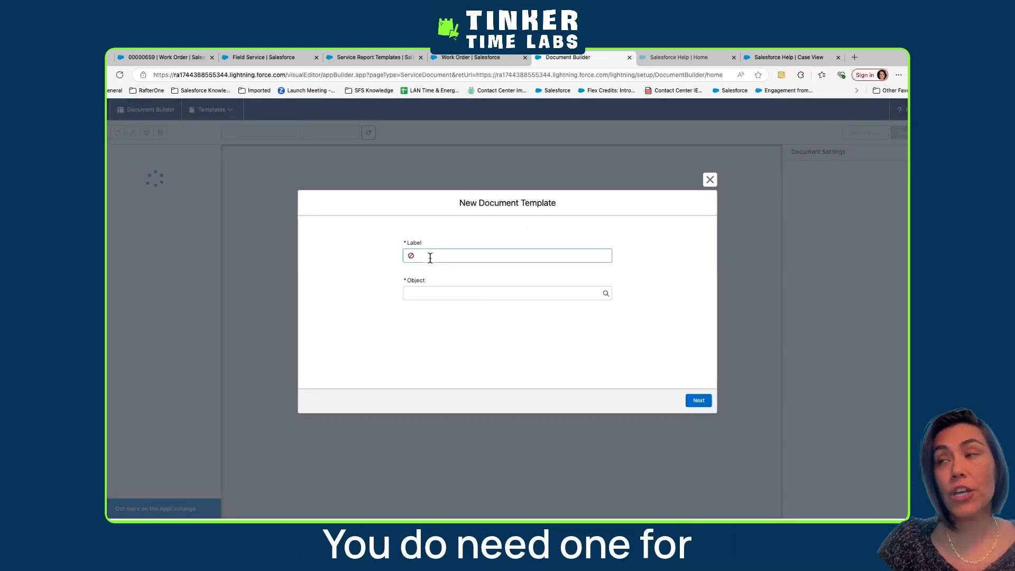
{"action": "type", "text": "Service"}
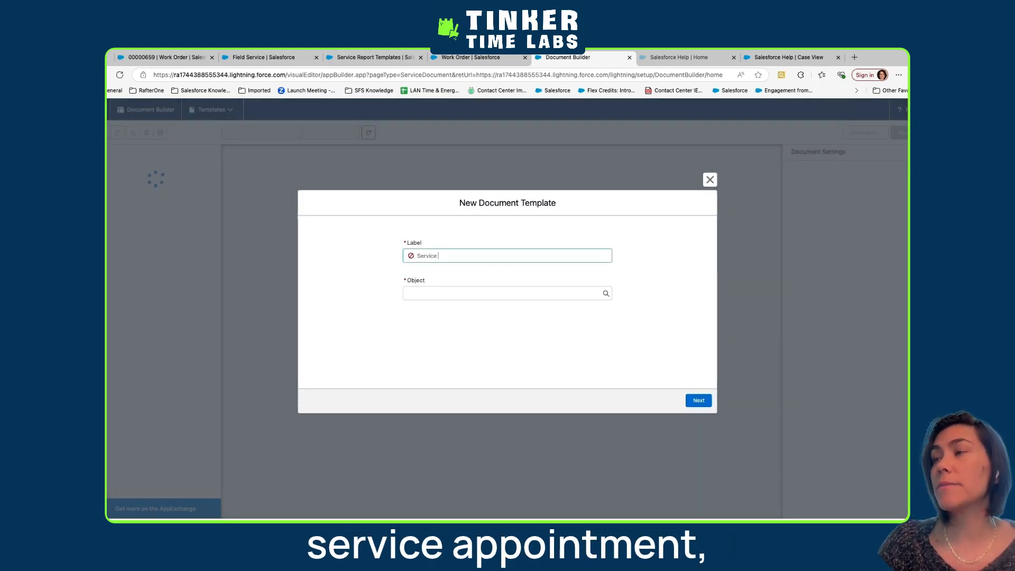
{"action": "type", "text": " Appointment"}
{"action": "left_click", "coordinate": [452, 294]}
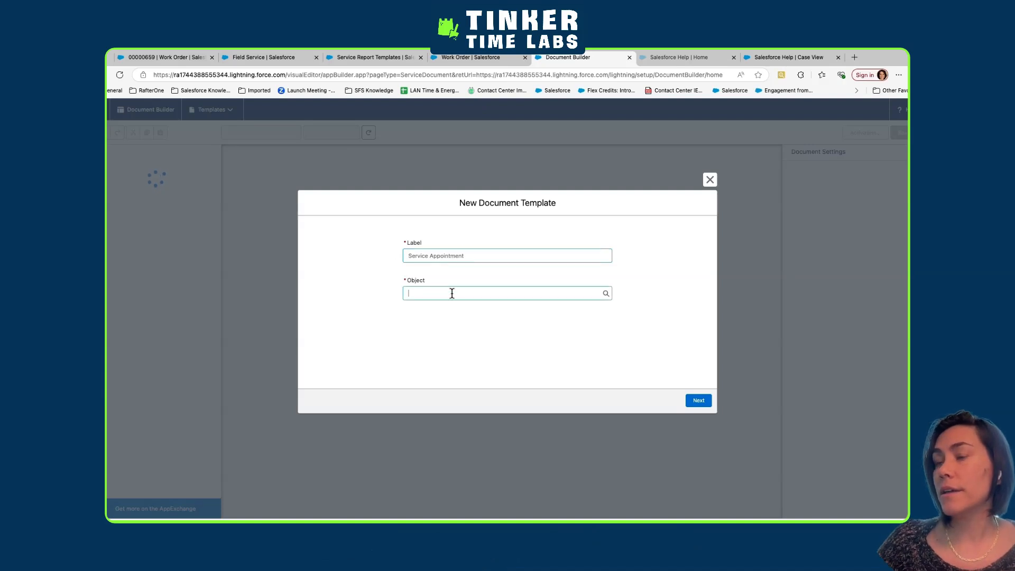
{"action": "type", "text": "se"}
{"action": "left_click", "coordinate": [467, 311]}
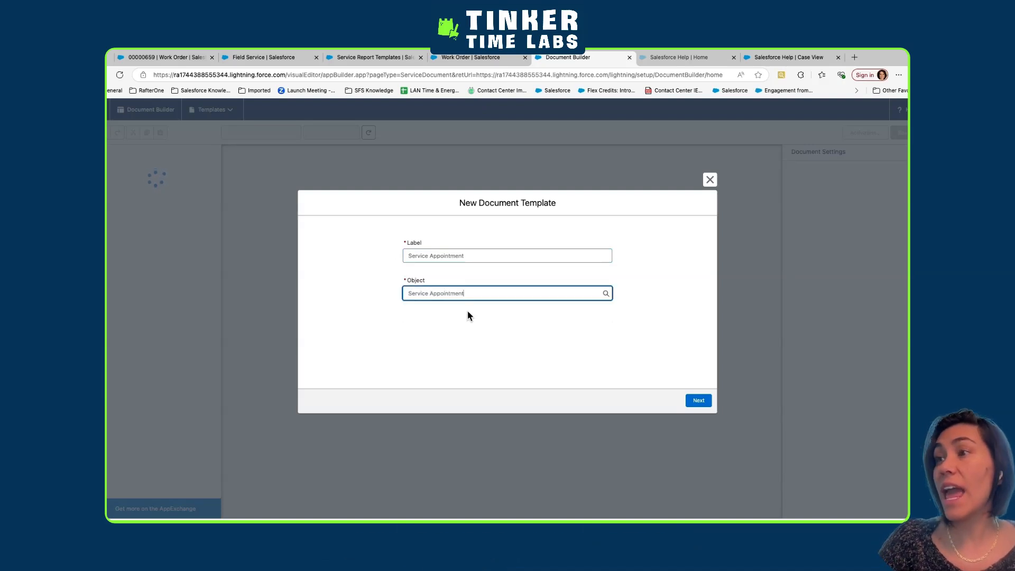
{"action": "left_click", "coordinate": [688, 400]}
{"action": "left_click", "coordinate": [352, 291]}
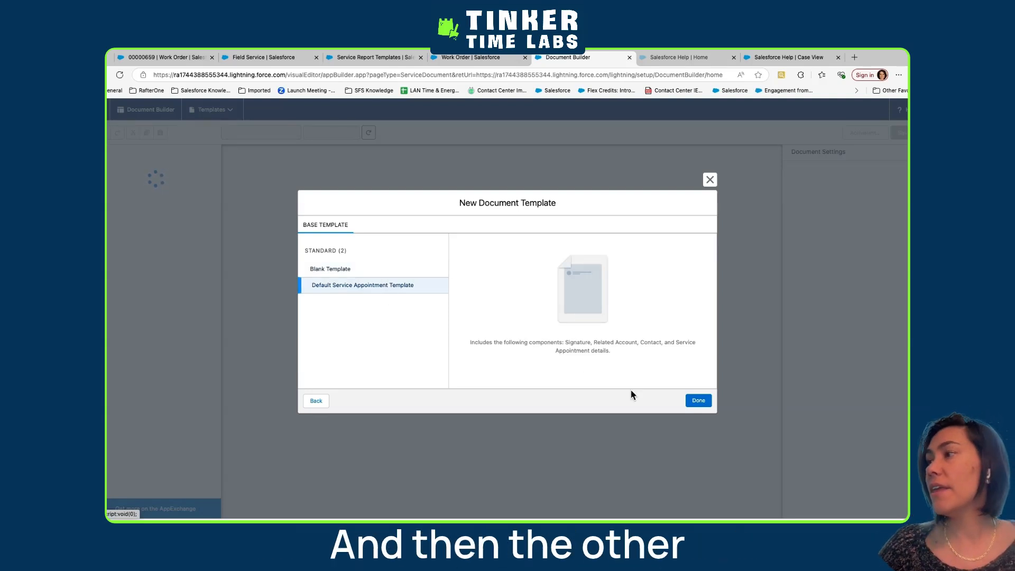
{"action": "left_click", "coordinate": [701, 401]}
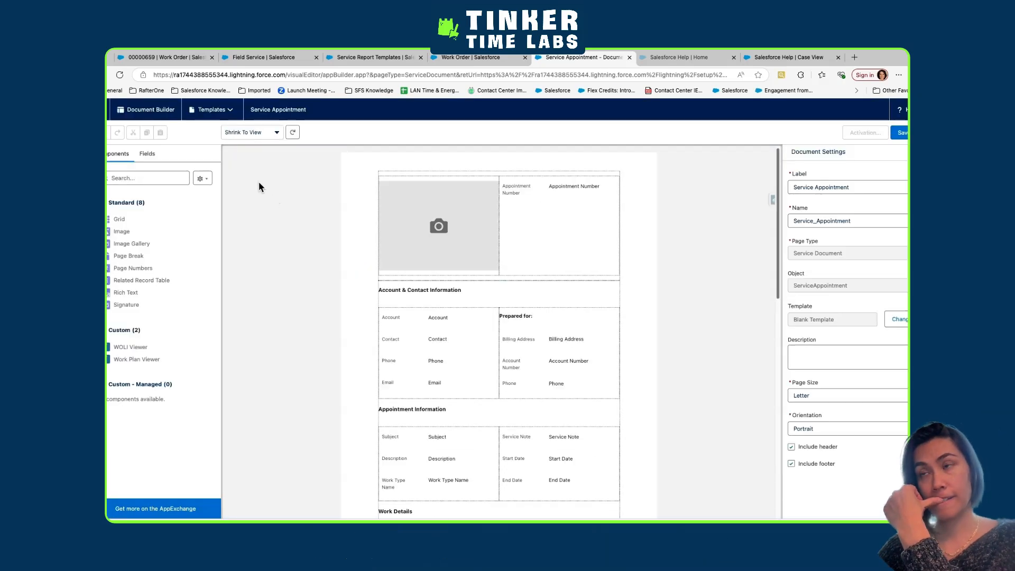
Open the existing SDO Service Report SA Template in place of the new, unsaved template
{"action": "left_click", "coordinate": [227, 110]}
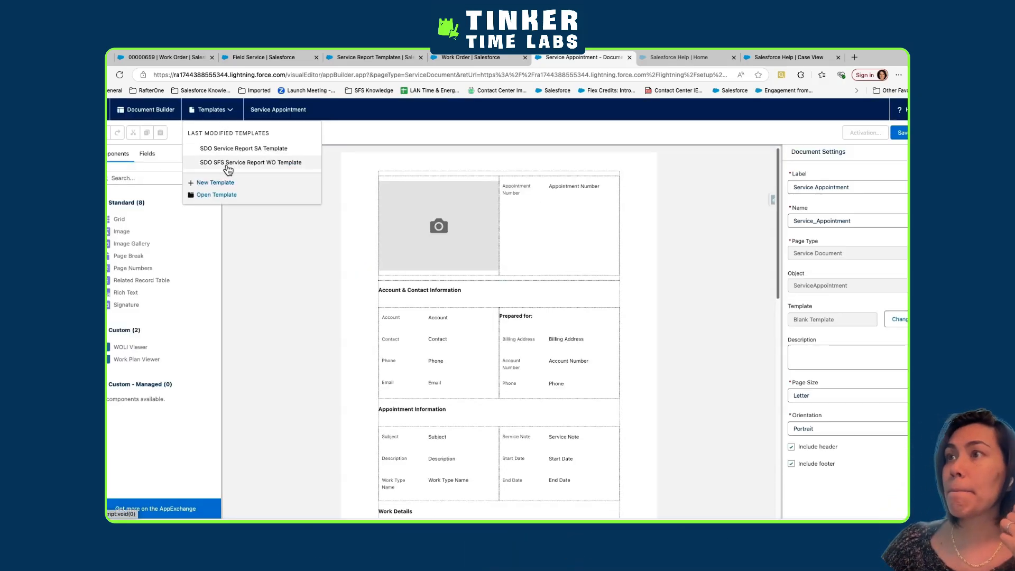
{"action": "left_click", "coordinate": [228, 149]}
{"action": "left_click", "coordinate": [619, 344]}
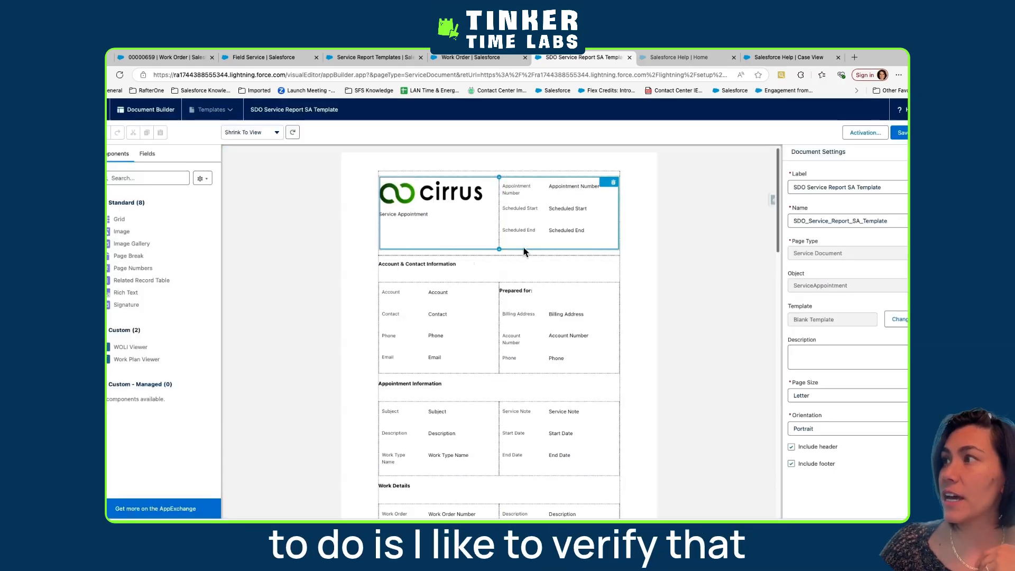
Add a Rich Text component reading "Service Appointment" above the Appointment Number field in the header grid
{"action": "left_click_drag", "start_coordinate": [126, 293], "coordinate": [565, 189]}
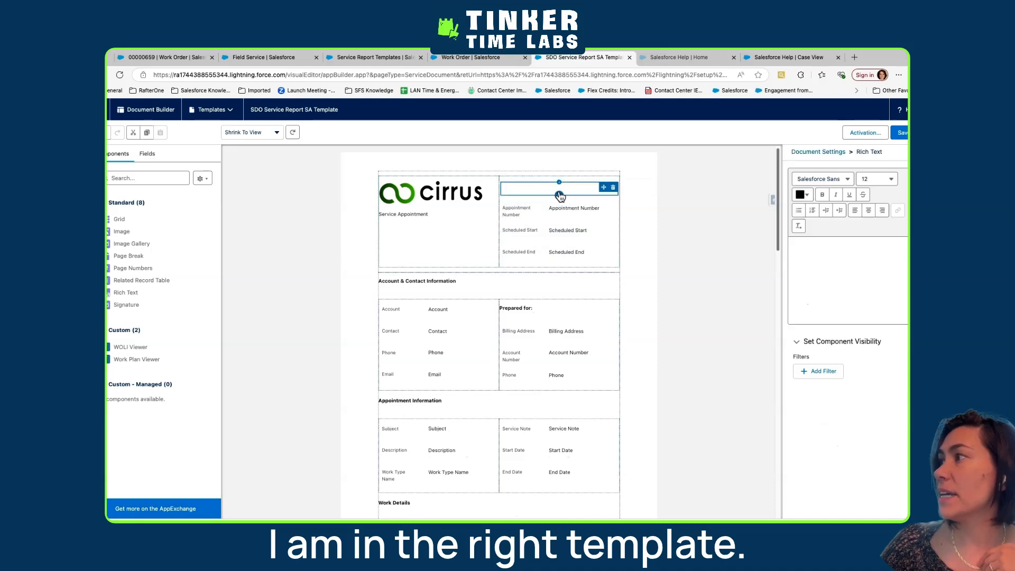
{"action": "left_click", "coordinate": [862, 253]}
{"action": "type", "text": "Ser"}
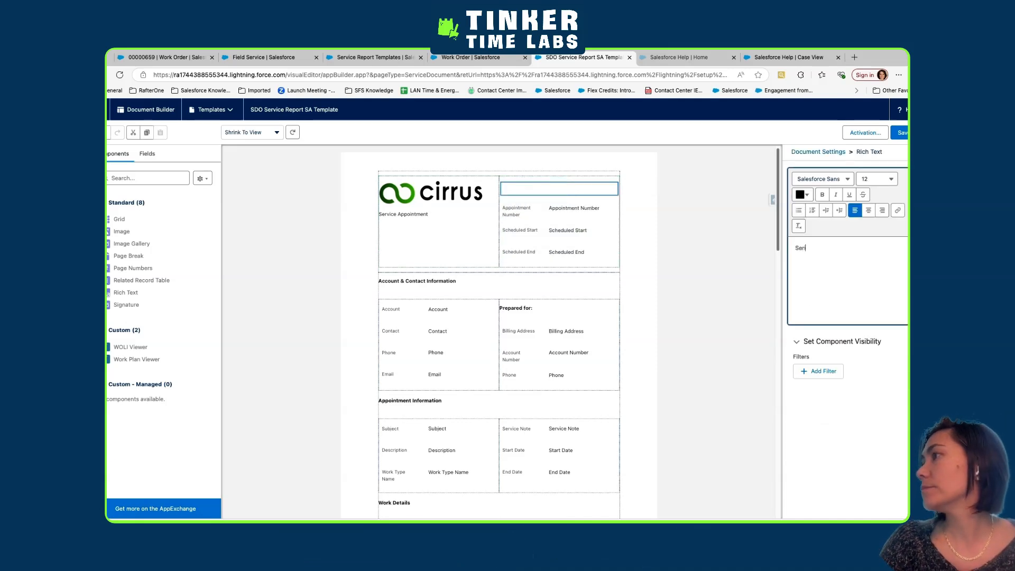
{"action": "type", "text": "vice App"}
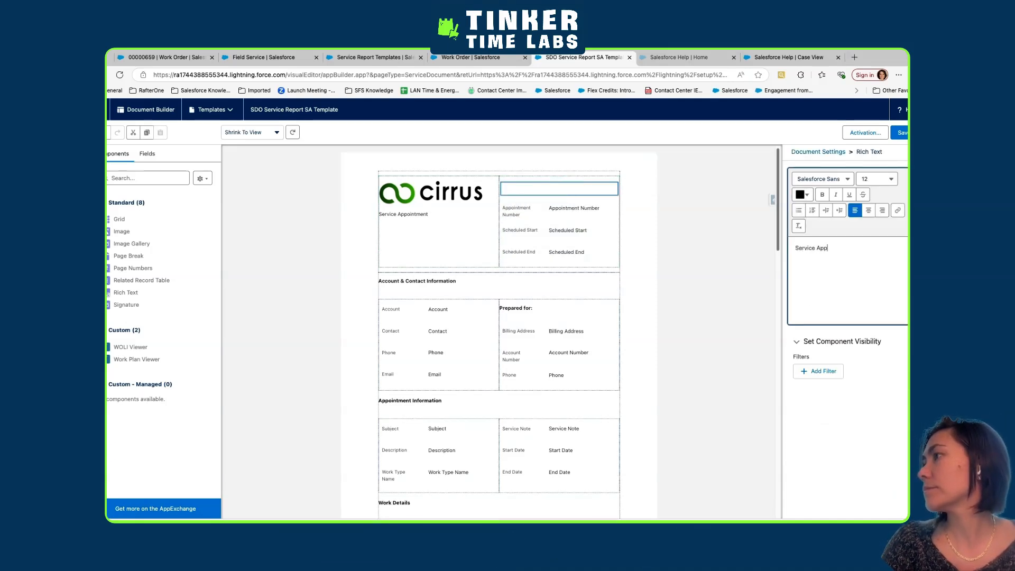
{"action": "type", "text": "ointment"}
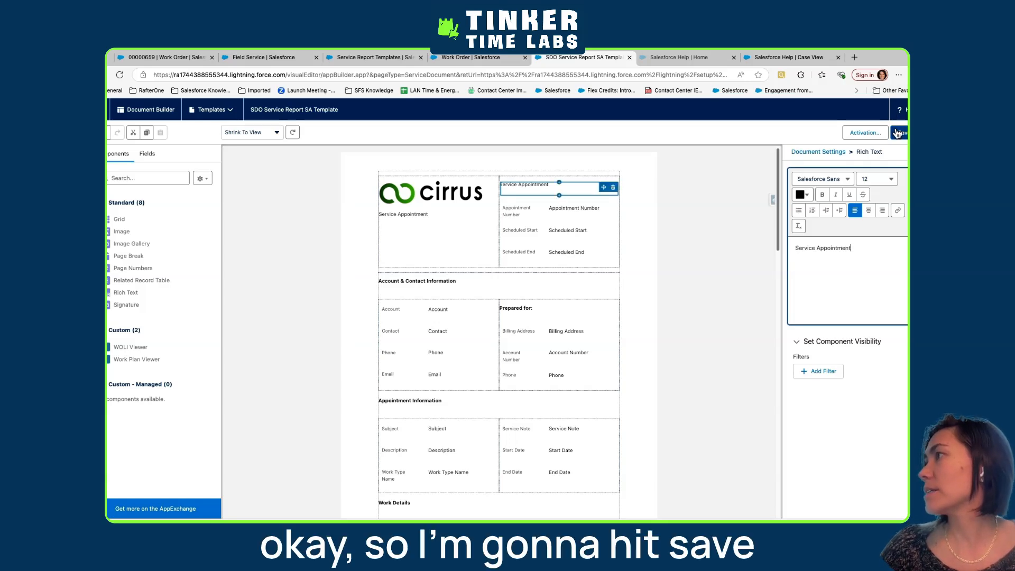
Save the SDO Service Report SA Template and open its activation settings to check the org default assignment
{"action": "left_click", "coordinate": [899, 135]}
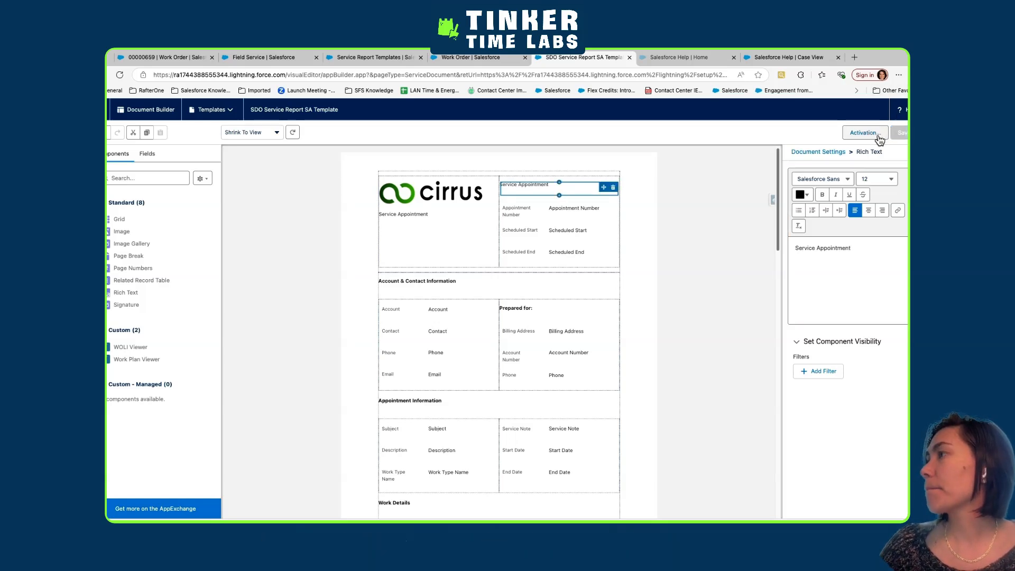
{"action": "left_click", "coordinate": [879, 138]}
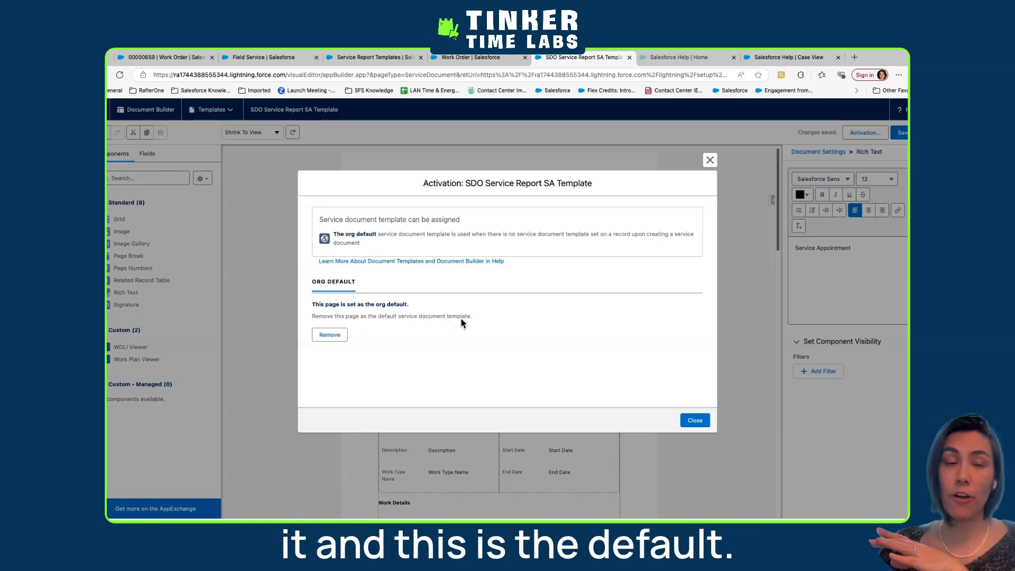
Close the activation settings and open the SDO SFS Service Report WO Template
{"action": "left_click", "coordinate": [695, 420]}
{"action": "left_click", "coordinate": [212, 109]}
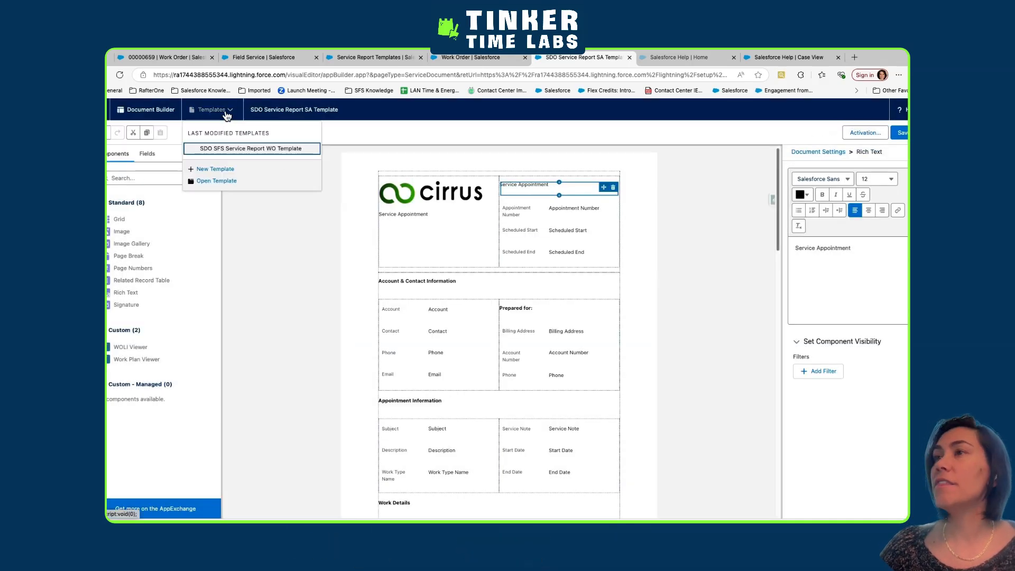
{"action": "left_click", "coordinate": [220, 156]}
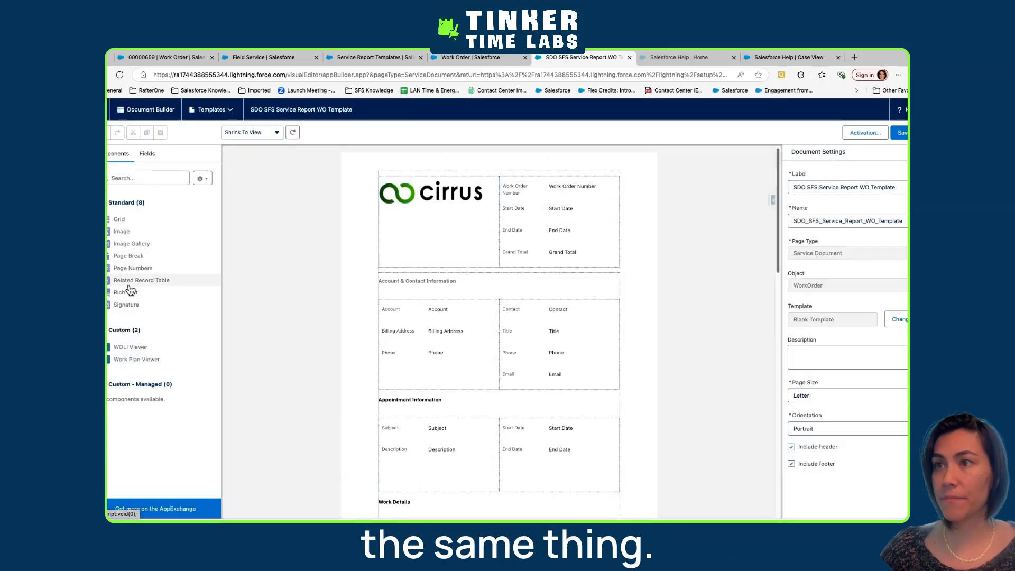
Add a Rich Text component reading "Work Order" above the Work Order Number field in the header grid
{"action": "left_click_drag", "start_coordinate": [129, 290], "coordinate": [580, 184]}
{"action": "left_click", "coordinate": [852, 249]}
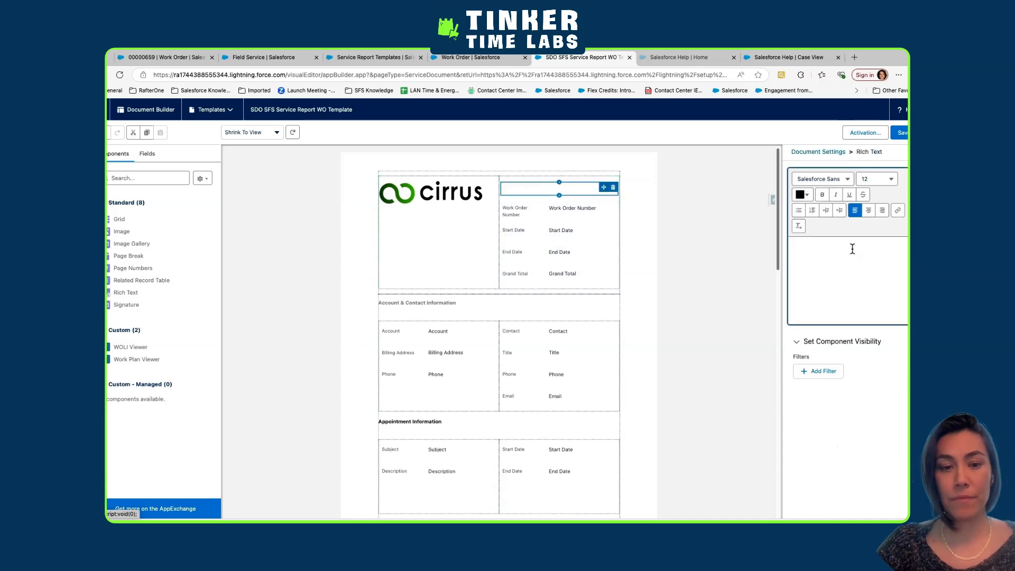
{"action": "type", "text": "Work Order"}
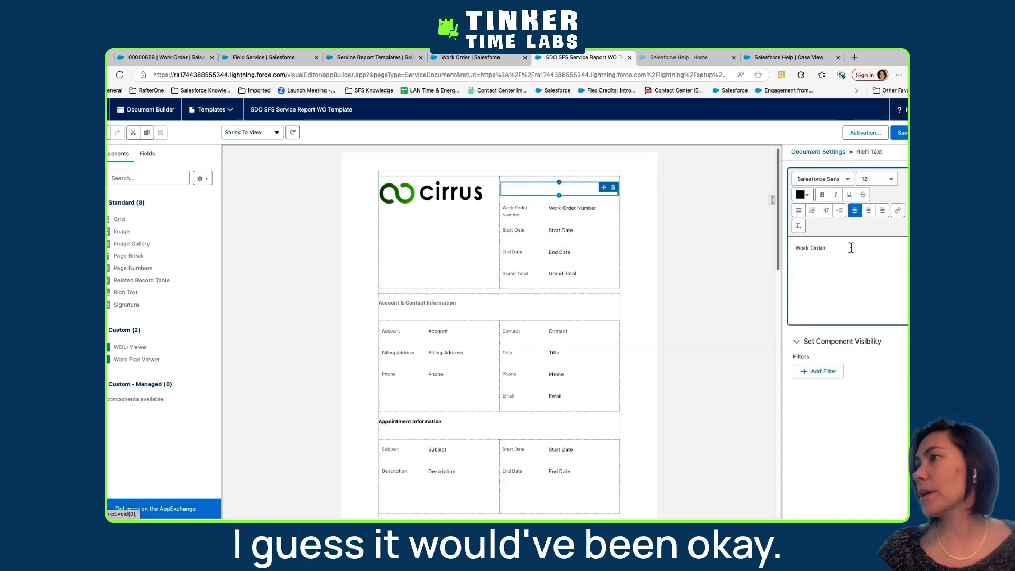
Save the SDO SFS Service Report WO Template and check its activation settings, leaving the org default unassigned
{"action": "left_click", "coordinate": [902, 136]}
{"action": "left_click", "coordinate": [516, 240]}
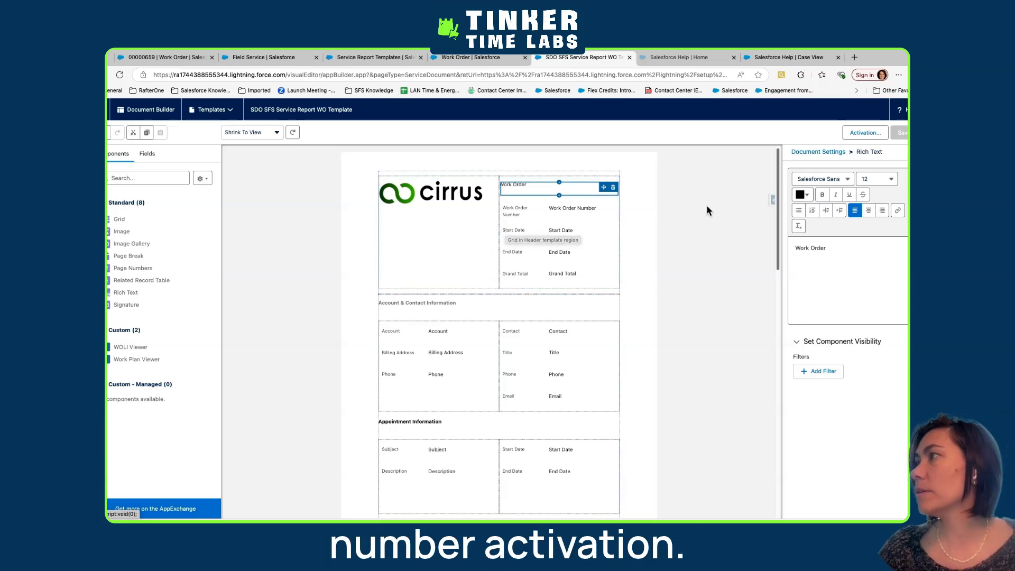
{"action": "left_click", "coordinate": [864, 134]}
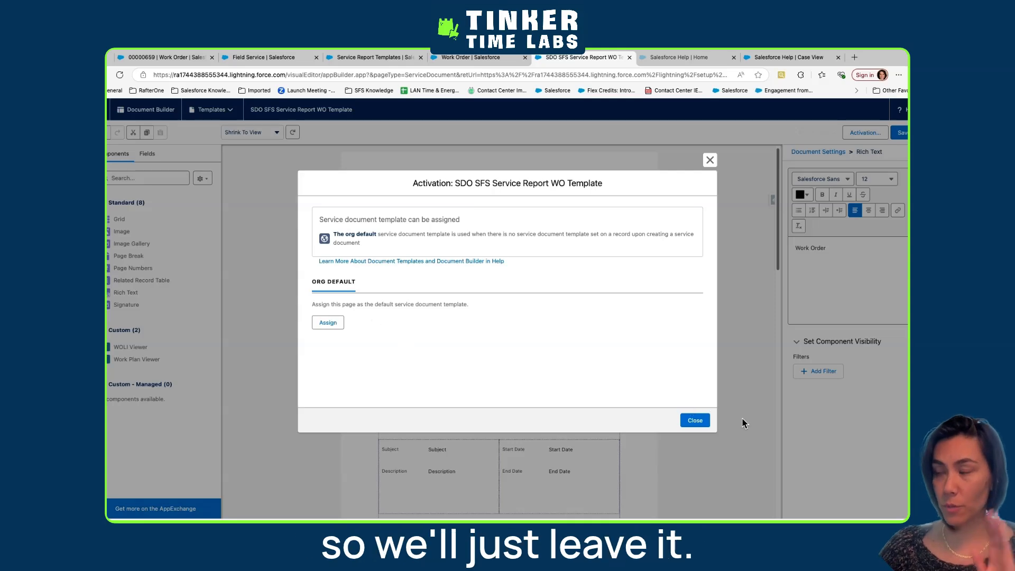
{"action": "left_click", "coordinate": [687, 426]}
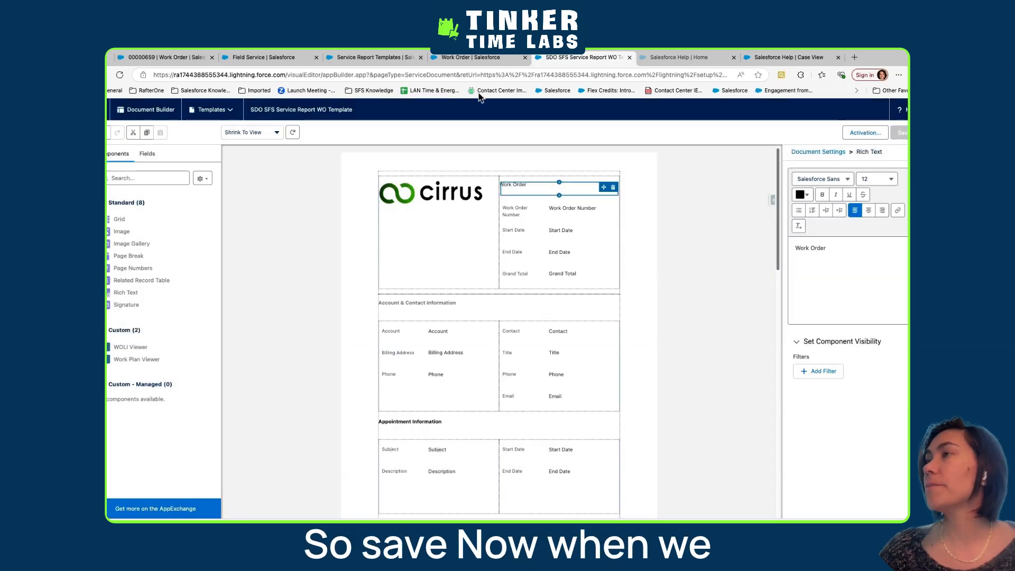
Switch to the Field Service mobile app and look through the refreshed work order overview for service report options
{"action": "left_click", "coordinate": [166, 57]}
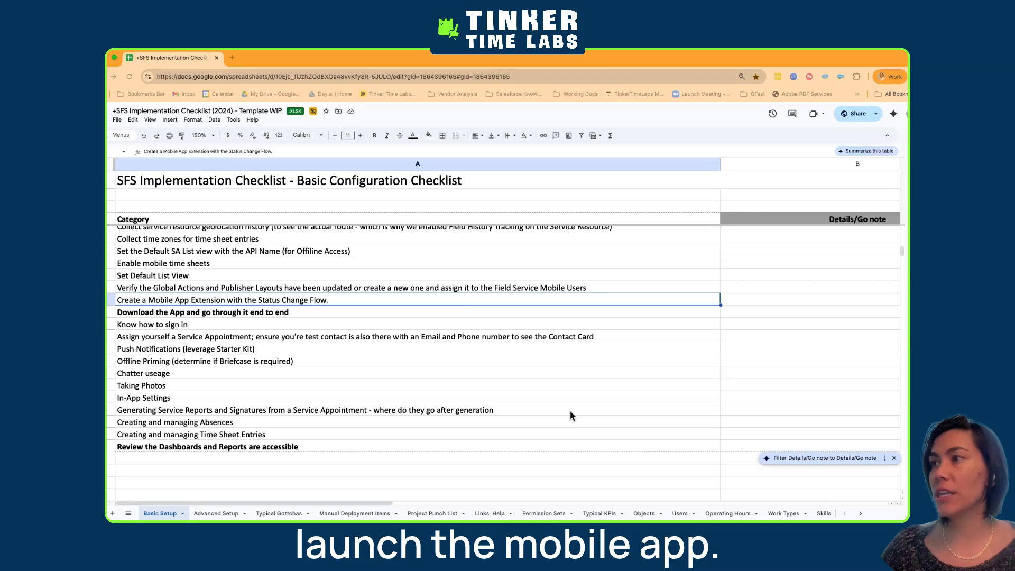
{"action": "key", "text": "ctrl+Right"}
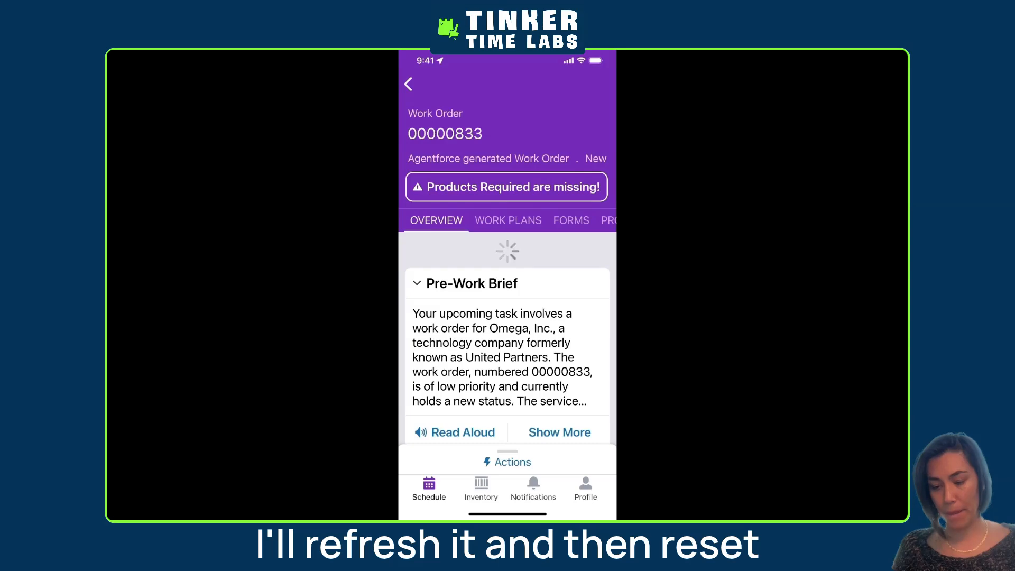
{"action": "scroll", "coordinate": [508, 338], "scroll_direction": "down", "scroll_amount": 15}
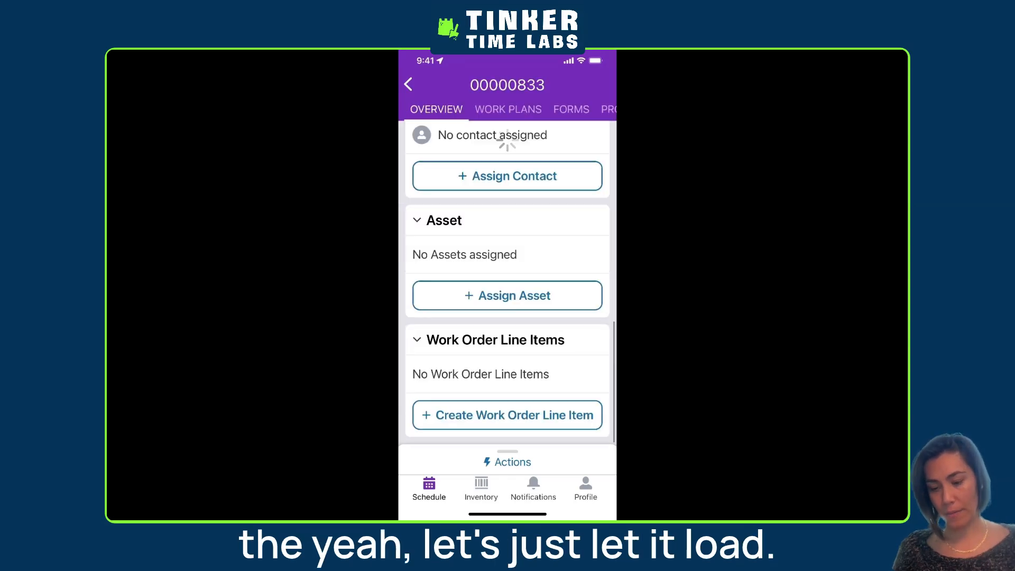
{"action": "scroll", "coordinate": [507, 338], "scroll_direction": "up", "scroll_amount": 15}
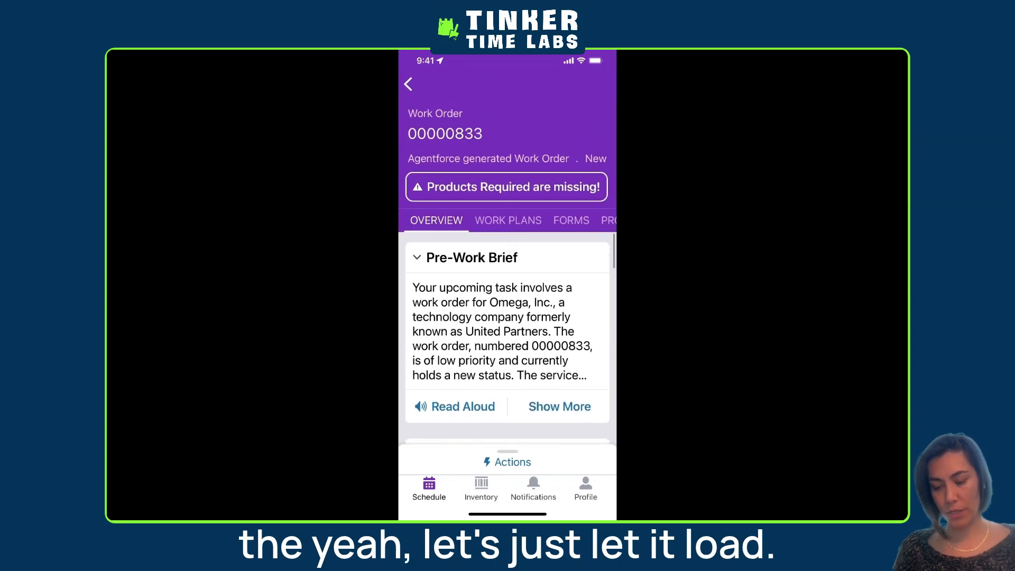
Clear the mobile app's cached metadata from its advanced settings
{"action": "scroll", "coordinate": [507, 339], "scroll_direction": "down", "scroll_amount": 15}
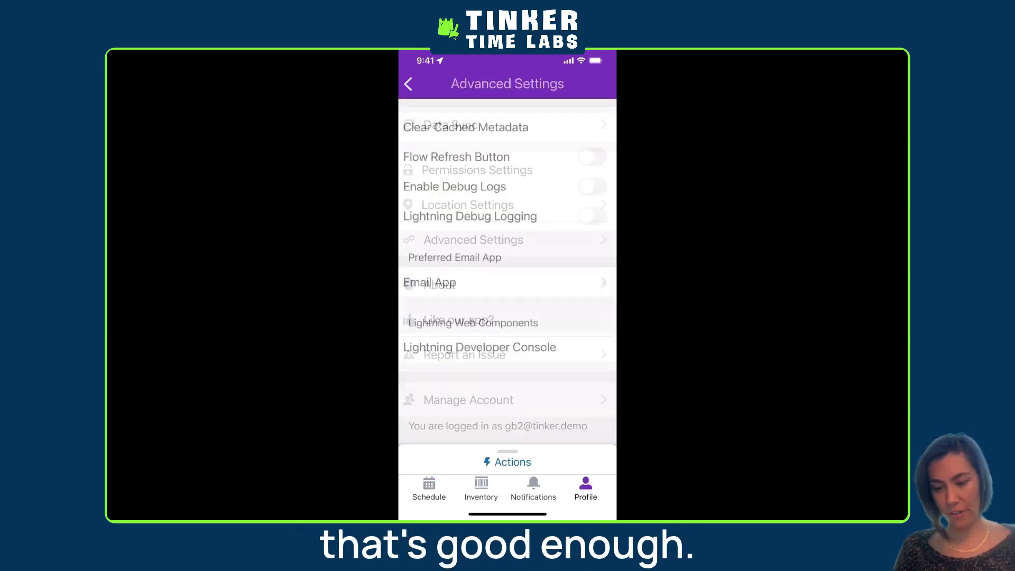
{"action": "left_click", "coordinate": [507, 127]}
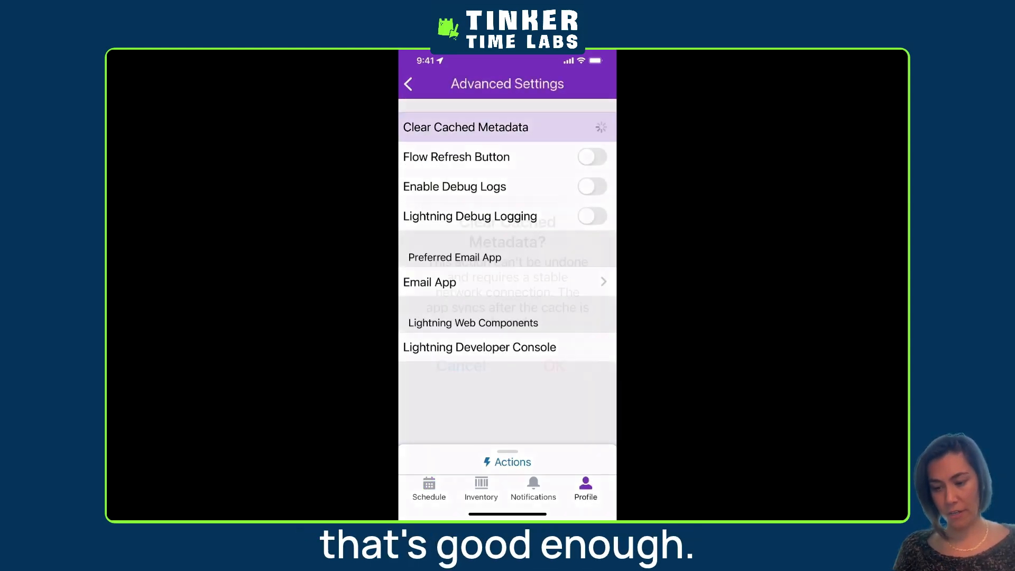
{"action": "left_click", "coordinate": [546, 353]}
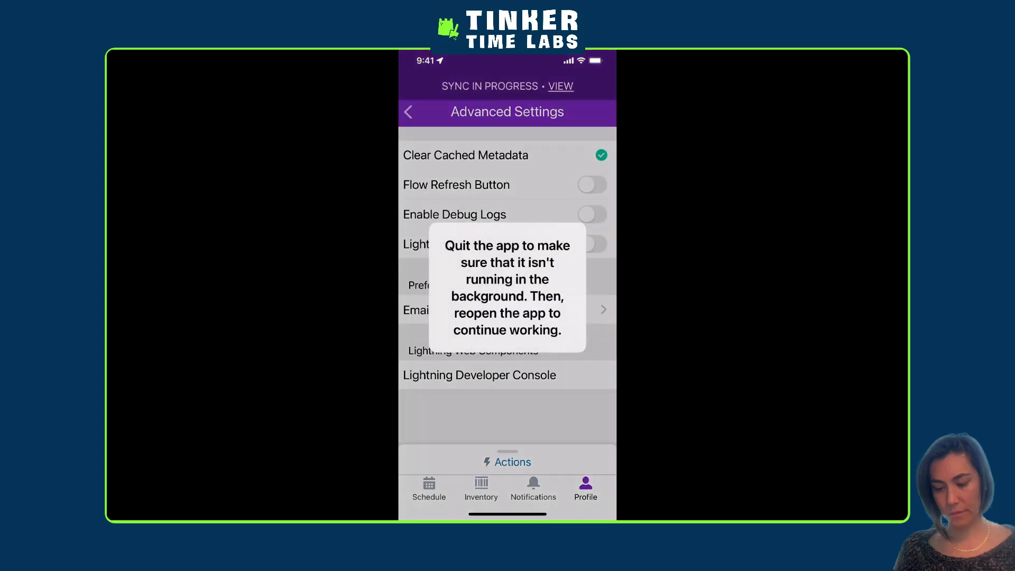
Quit the Field Service mobile app completely and relaunch it
{"action": "left_click_drag", "start_coordinate": [507, 514], "coordinate": [508, 370]}
{"action": "left_click_drag", "start_coordinate": [507, 317], "coordinate": [508, 105]}
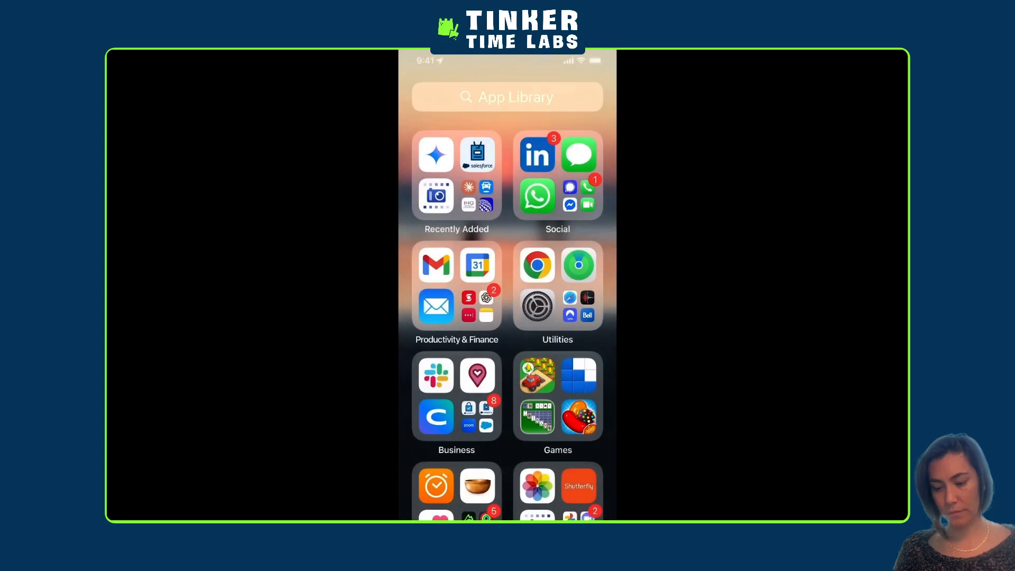
{"action": "left_click", "coordinate": [478, 375]}
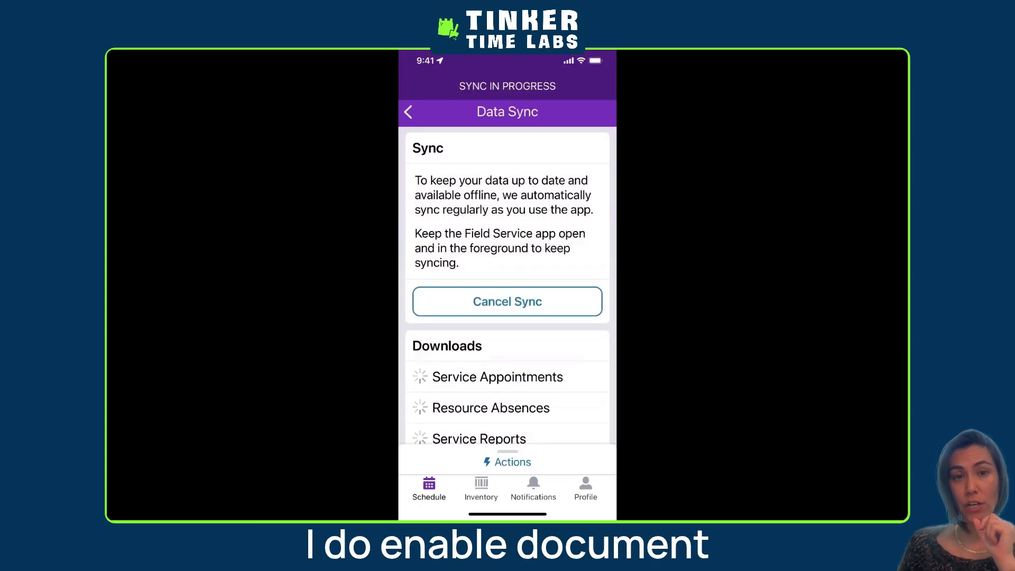
Check the data sync downloads and examine the work order overview for its Service Report section
{"action": "scroll", "coordinate": [508, 280], "scroll_direction": "down", "scroll_amount": 3}
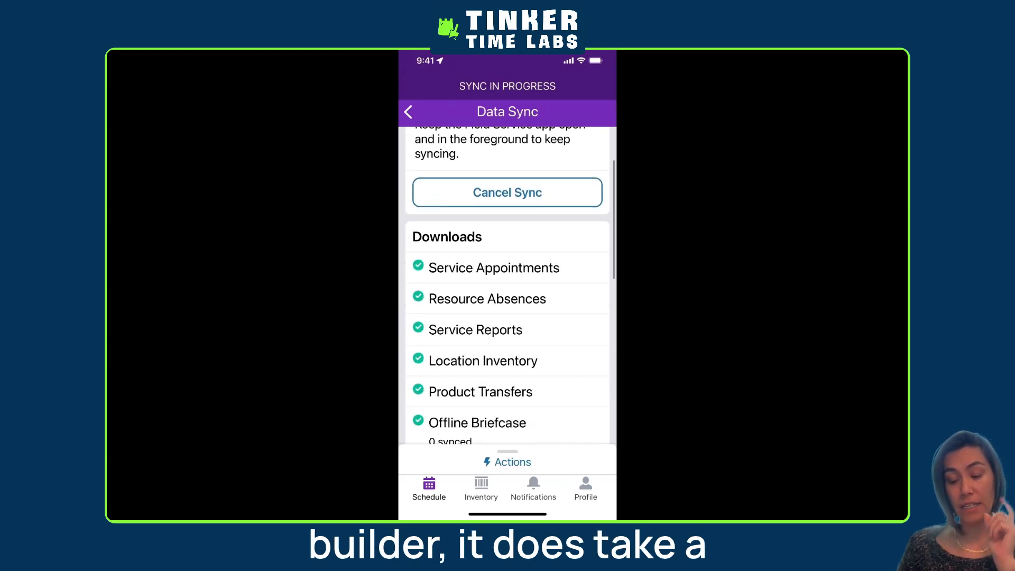
{"action": "scroll", "coordinate": [507, 285], "scroll_direction": "down", "scroll_amount": 4}
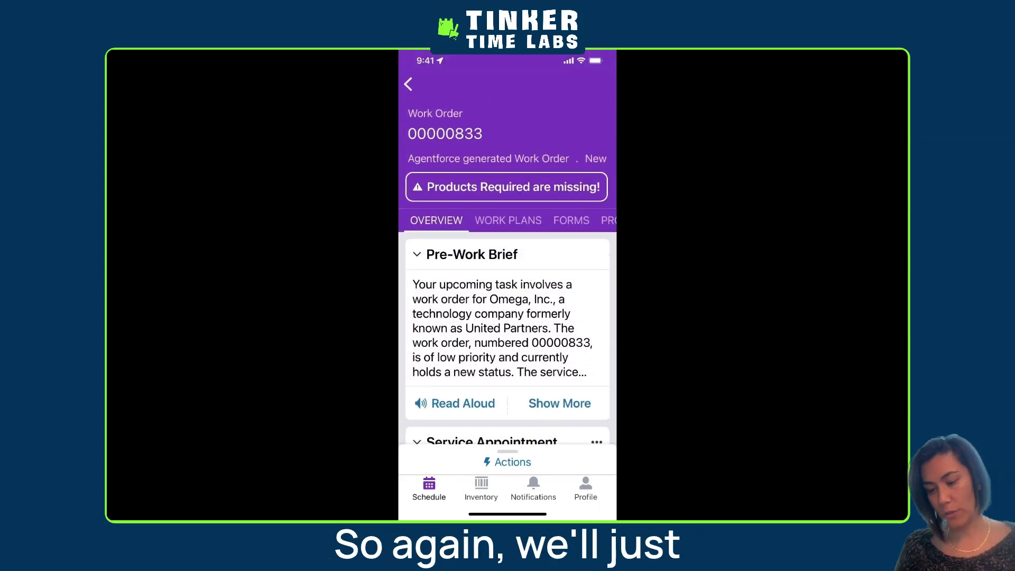
{"action": "scroll", "coordinate": [508, 317], "scroll_direction": "down", "scroll_amount": 10}
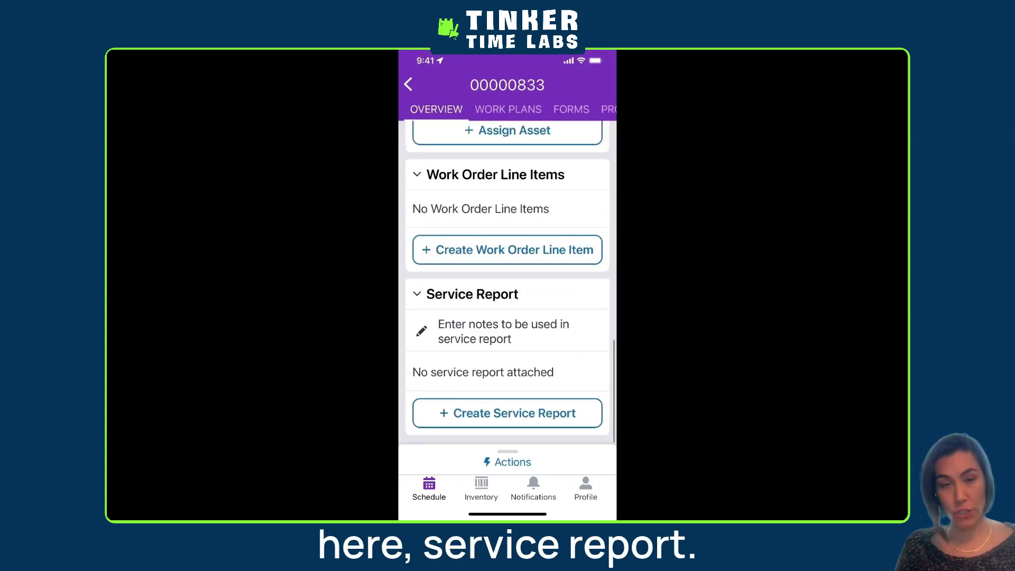
Log the current technician account out of the mobile app through account management
{"action": "left_click", "coordinate": [585, 488]}
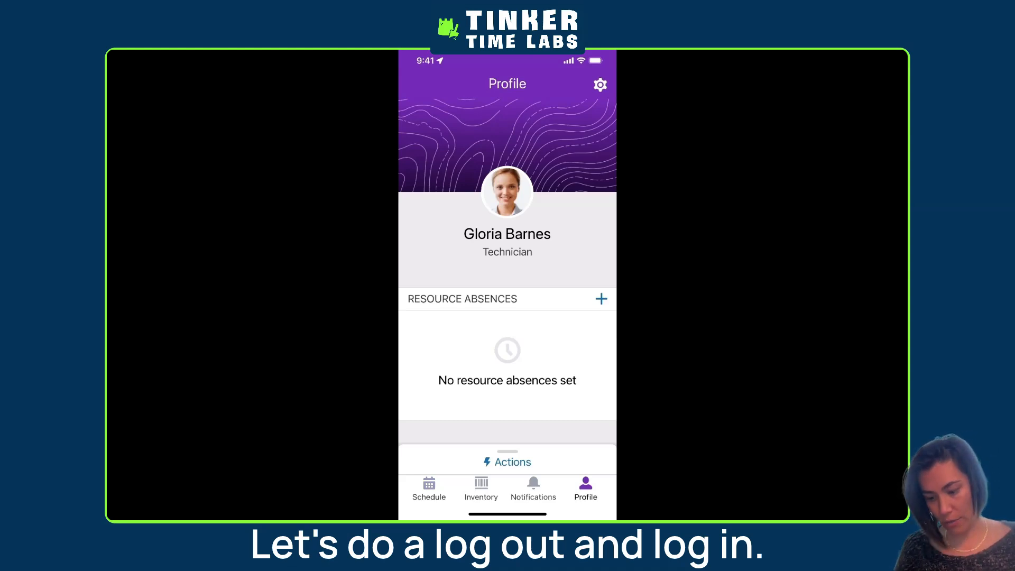
{"action": "left_click", "coordinate": [600, 85]}
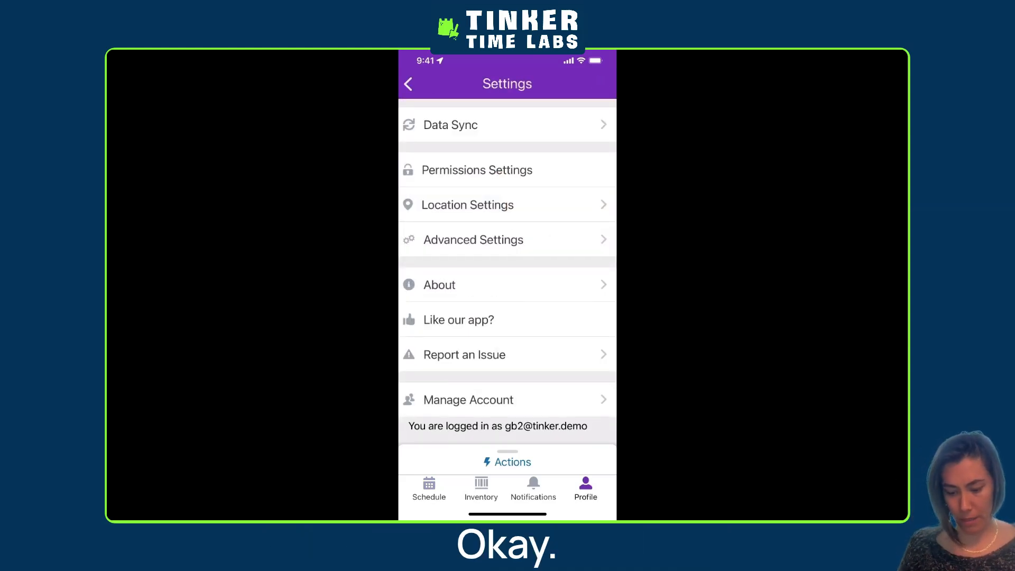
{"action": "left_click", "coordinate": [469, 400]}
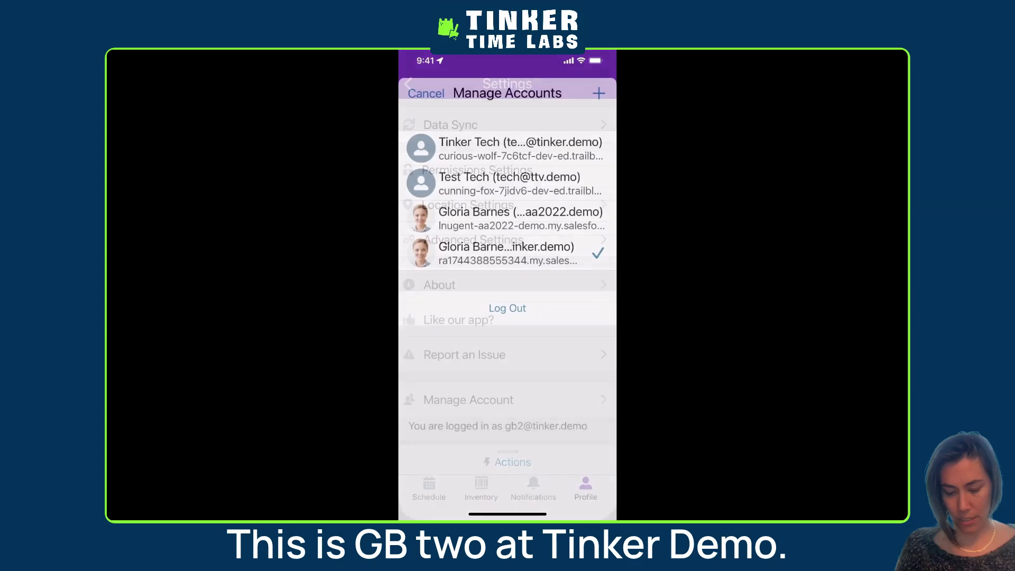
{"action": "left_click", "coordinate": [508, 307]}
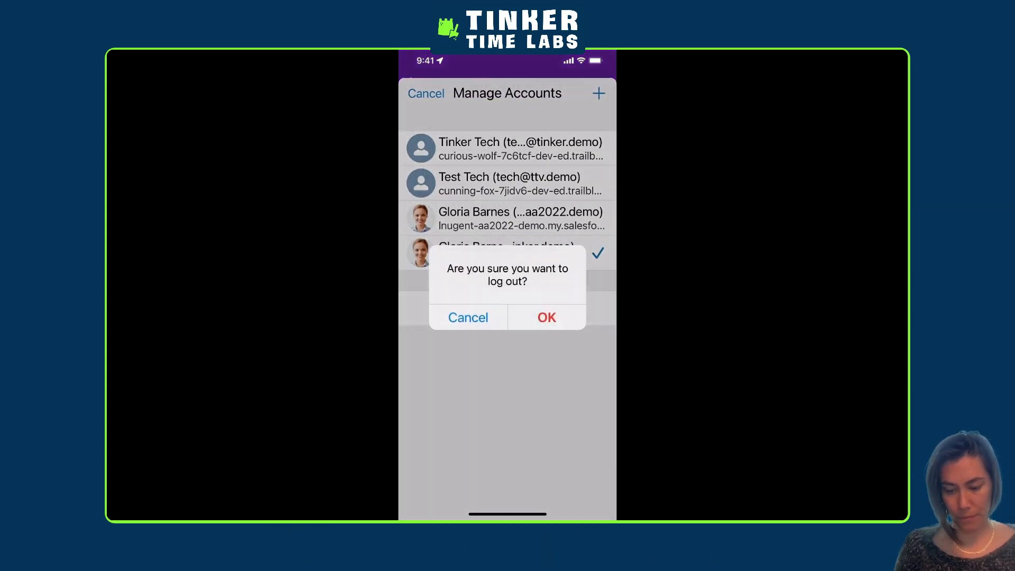
{"action": "left_click", "coordinate": [549, 319]}
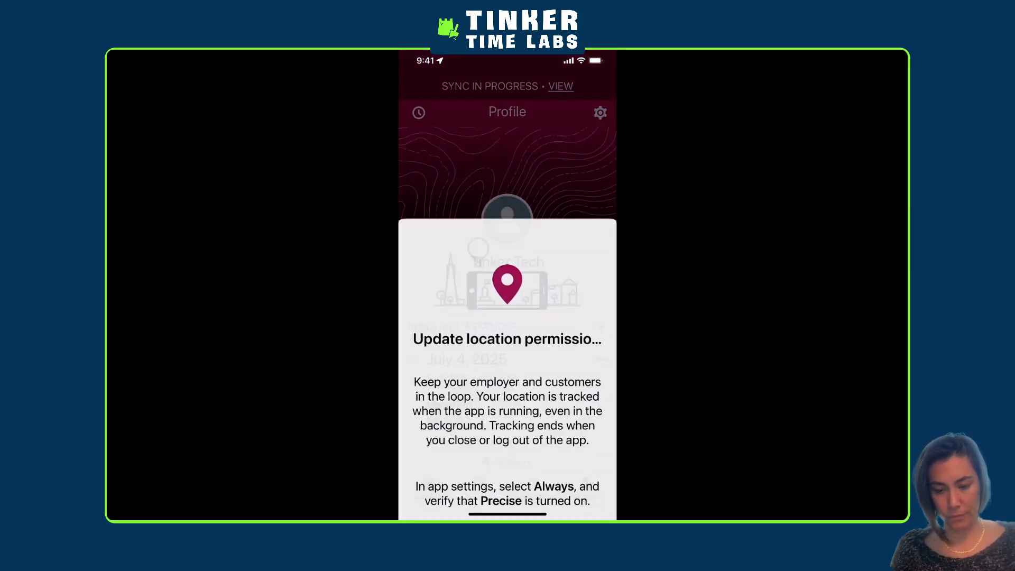
Dismiss the location permission prompt and bring up the Salesforce login form for adding an account
{"action": "left_click", "coordinate": [507, 494]}
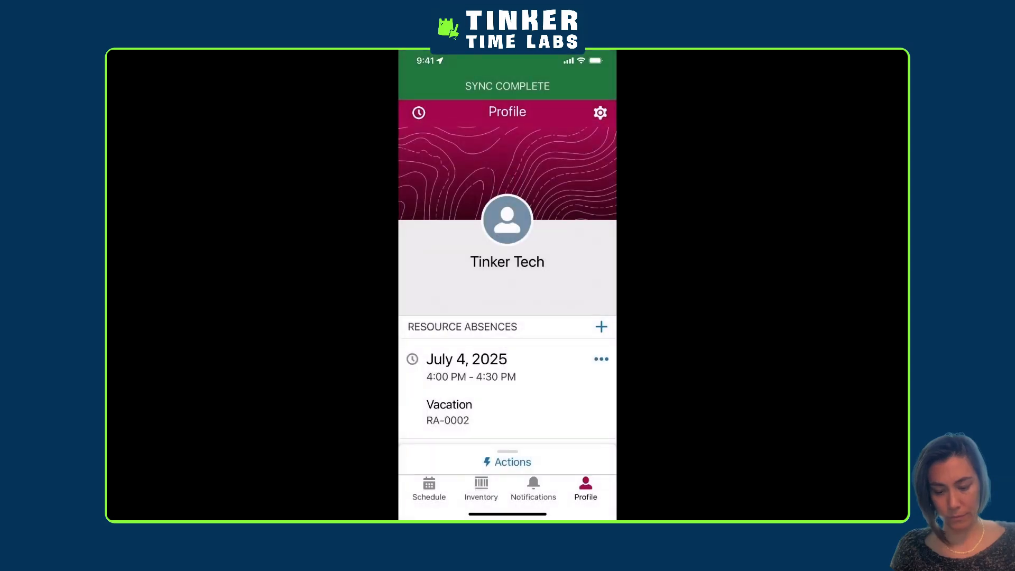
{"action": "left_click", "coordinate": [600, 113]}
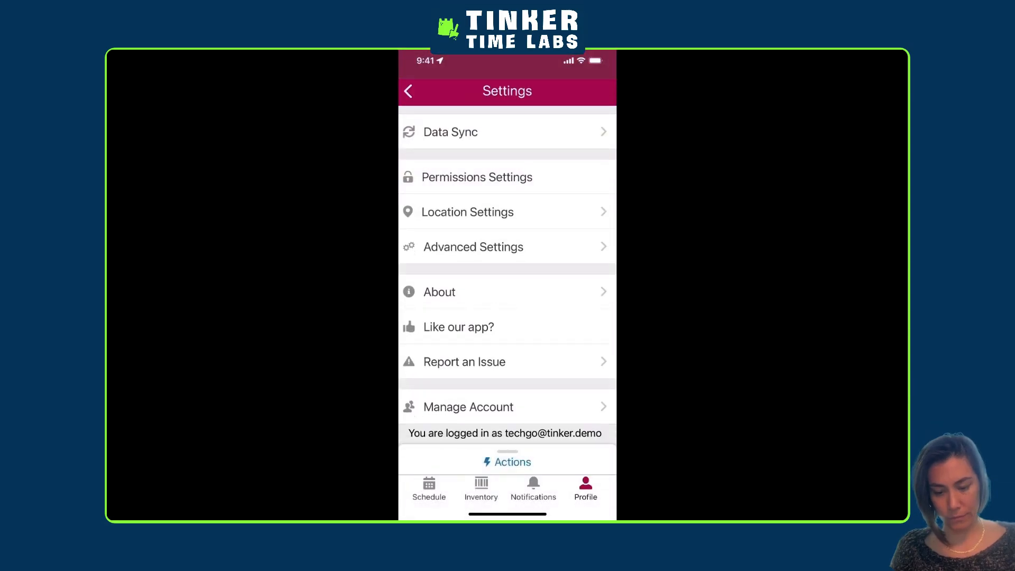
{"action": "left_click", "coordinate": [471, 400]}
{"action": "left_click", "coordinate": [426, 94]}
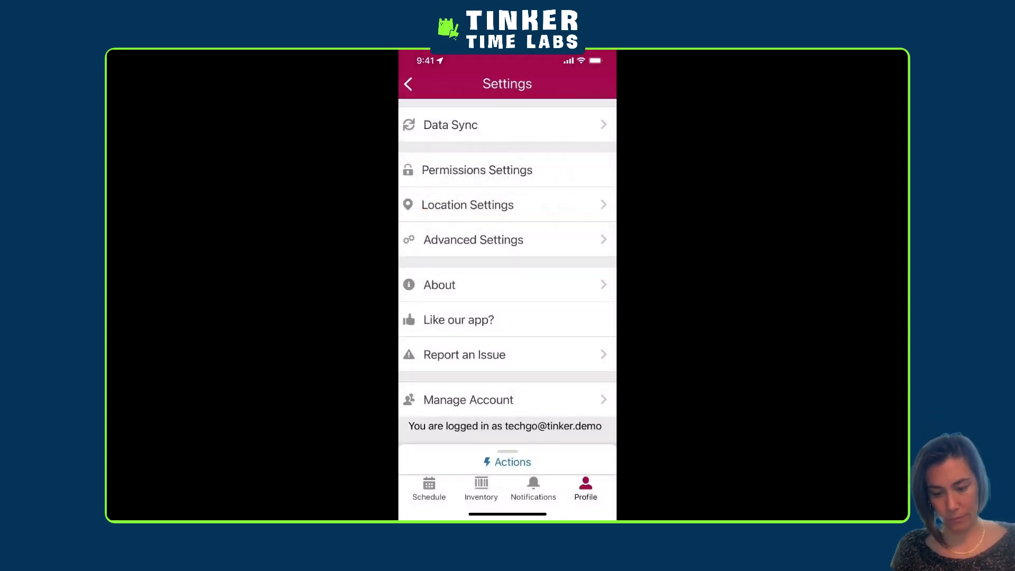
Try to log back in with the technician's username and account password, allowing Salesforce Field Service for iOS access
{"action": "left_click", "coordinate": [507, 230]}
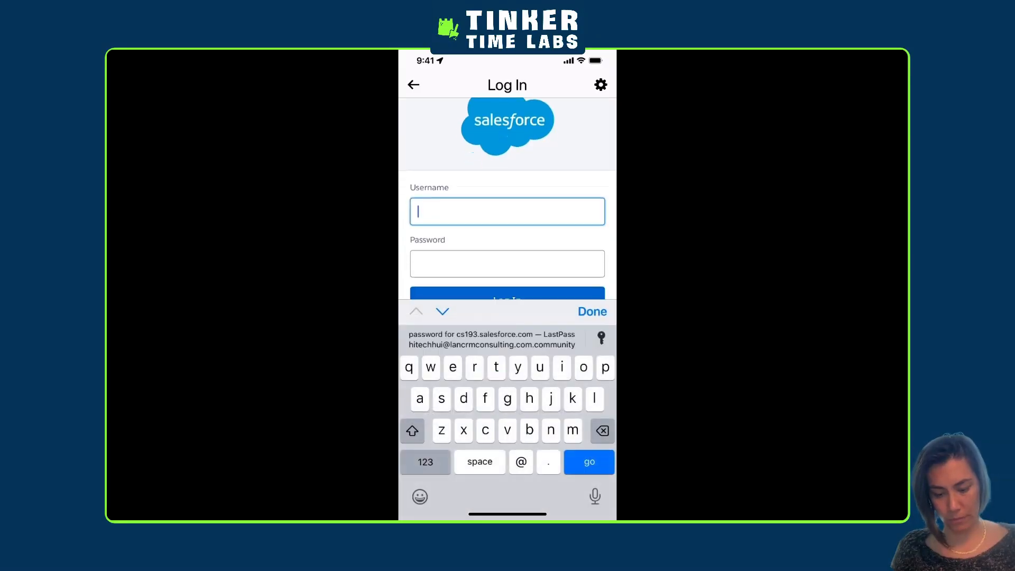
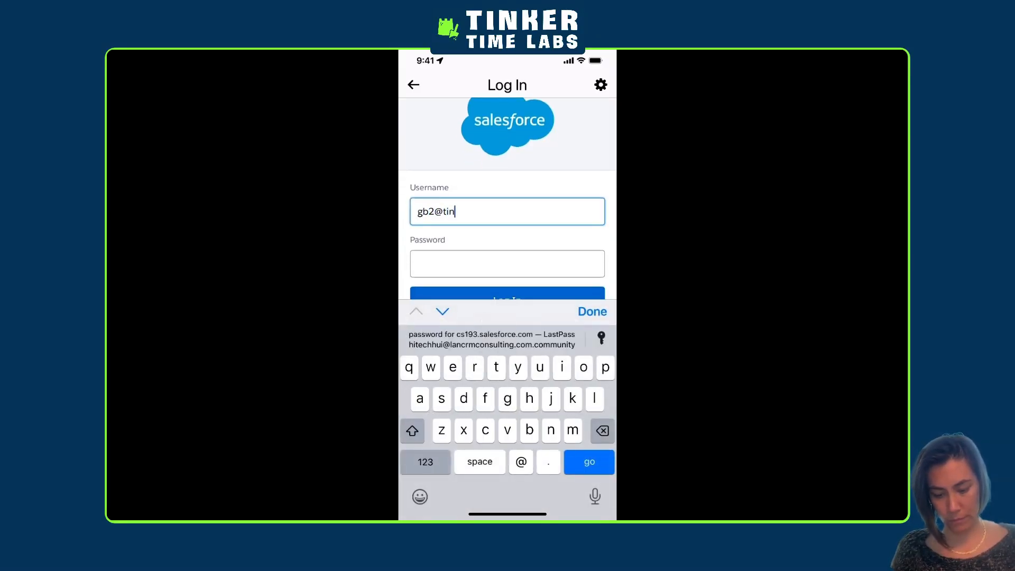
{"action": "left_click", "coordinate": [508, 264]}
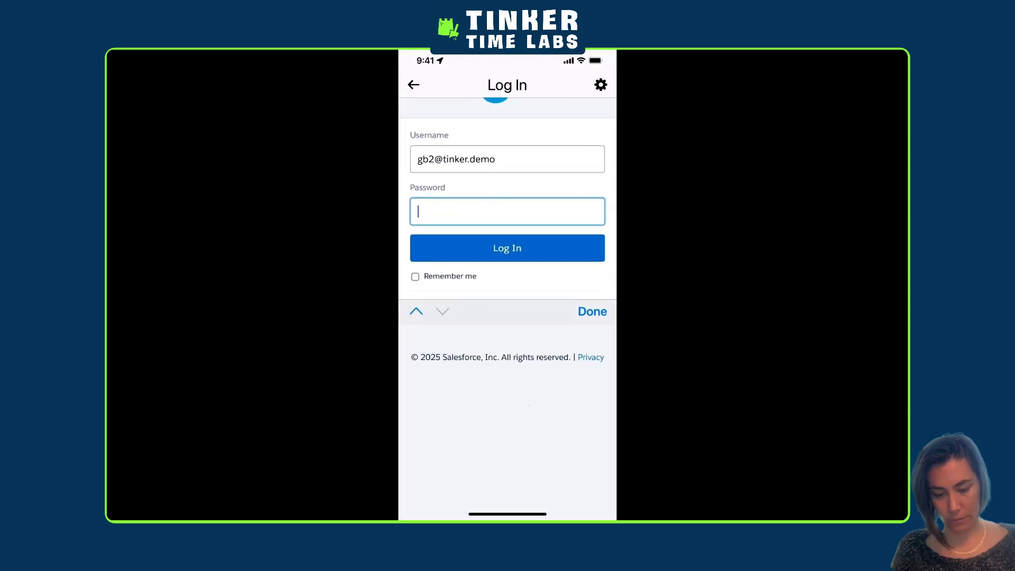
{"action": "type", "text": "•••"}
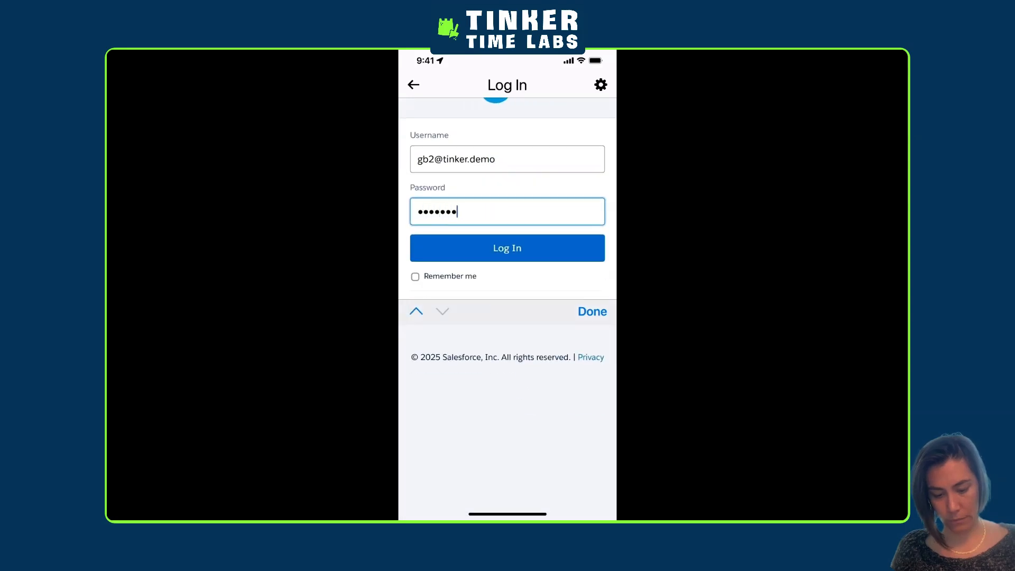
{"action": "key", "text": "Return"}
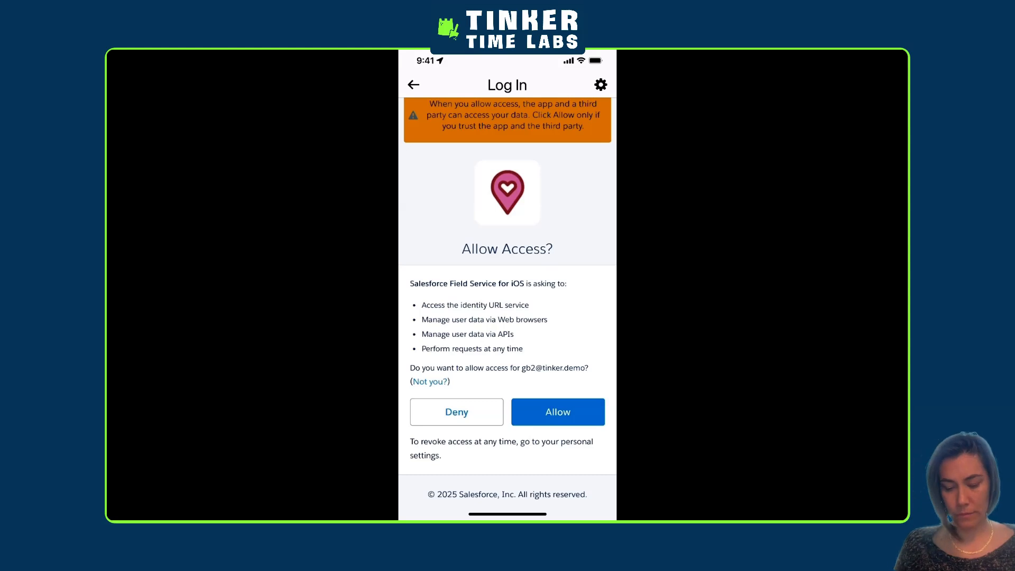
{"action": "left_click", "coordinate": [558, 411]}
{"action": "left_click", "coordinate": [507, 320]}
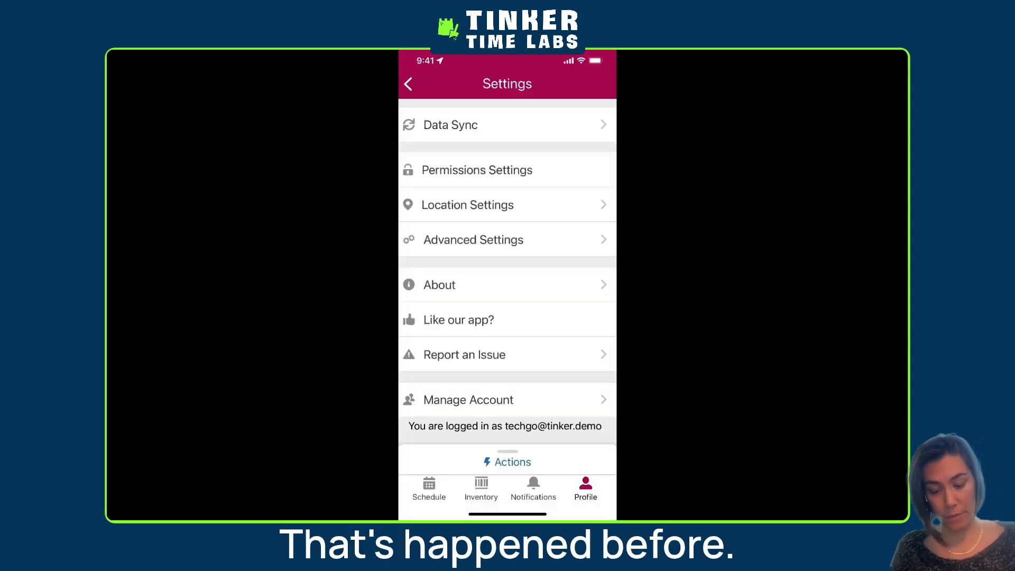
Start adding another account through account management and enter the second technician's username in the Salesforce login form
{"action": "left_click", "coordinate": [468, 399]}
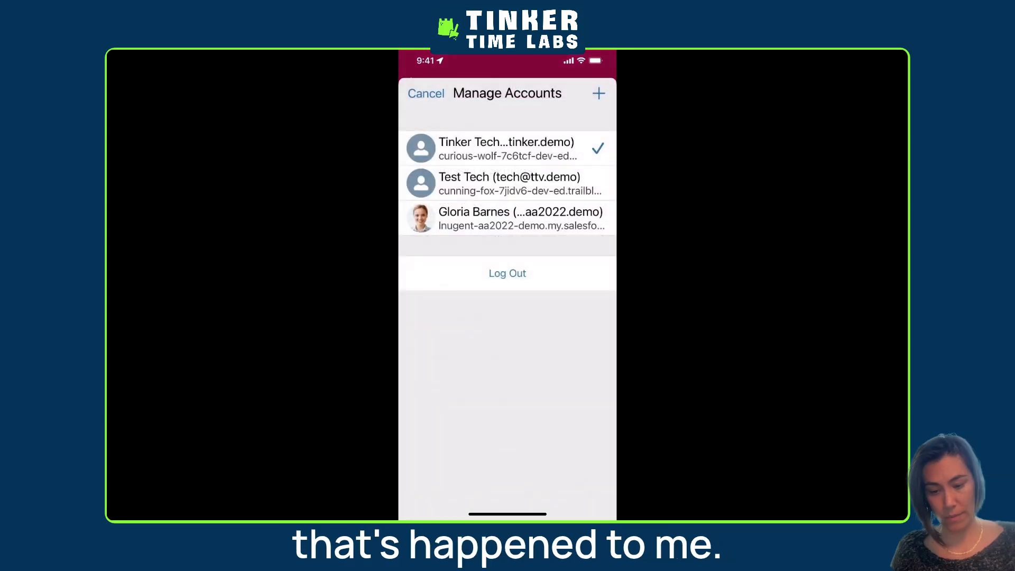
{"action": "left_click", "coordinate": [426, 94]}
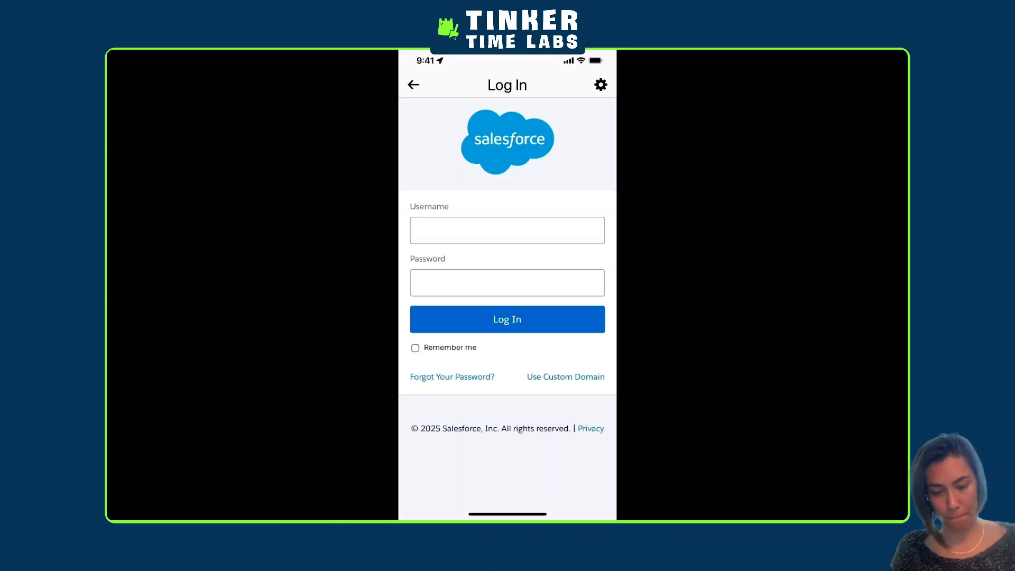
{"action": "left_click", "coordinate": [506, 229]}
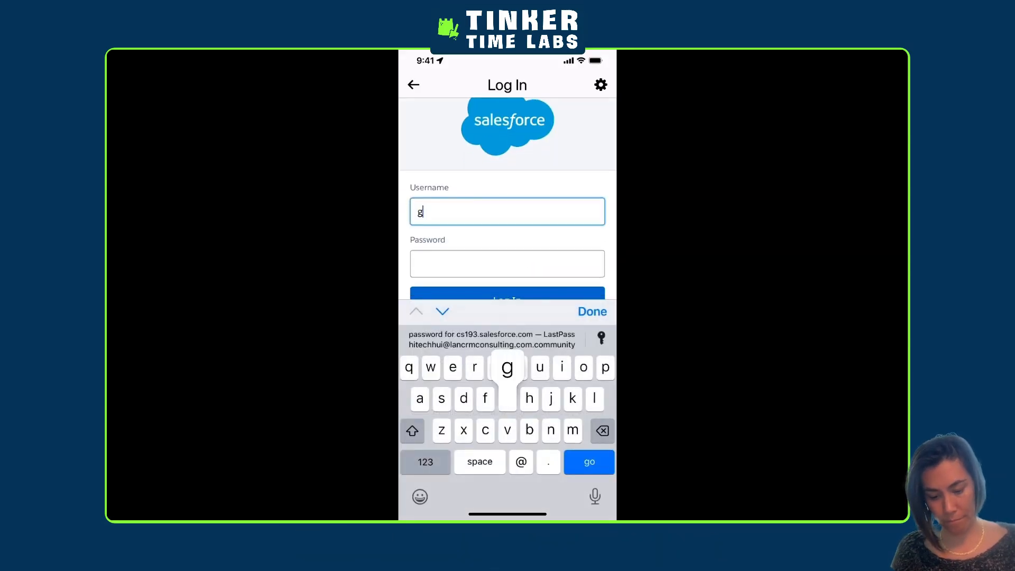
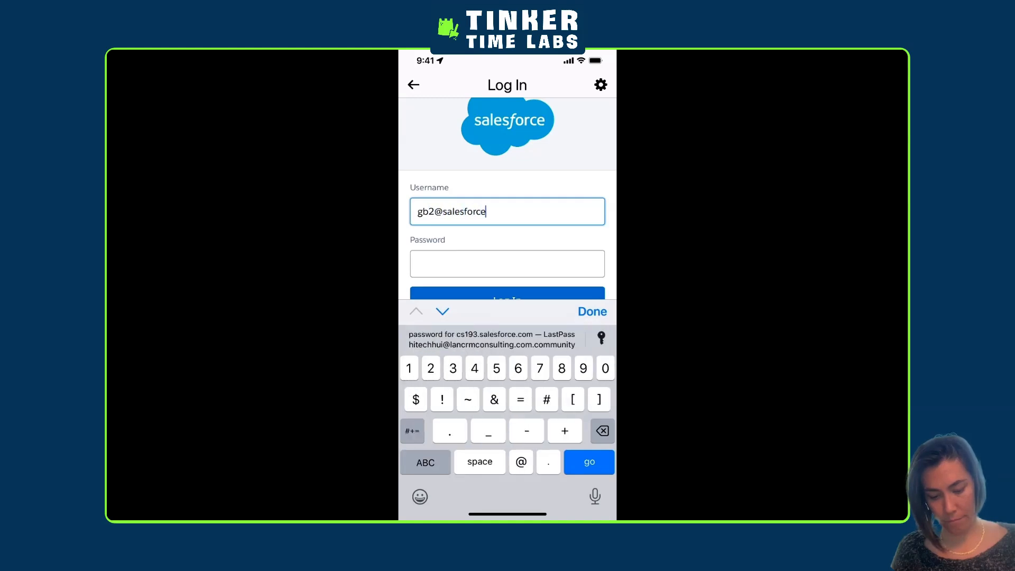
{"action": "double_click", "coordinate": [464, 212]}
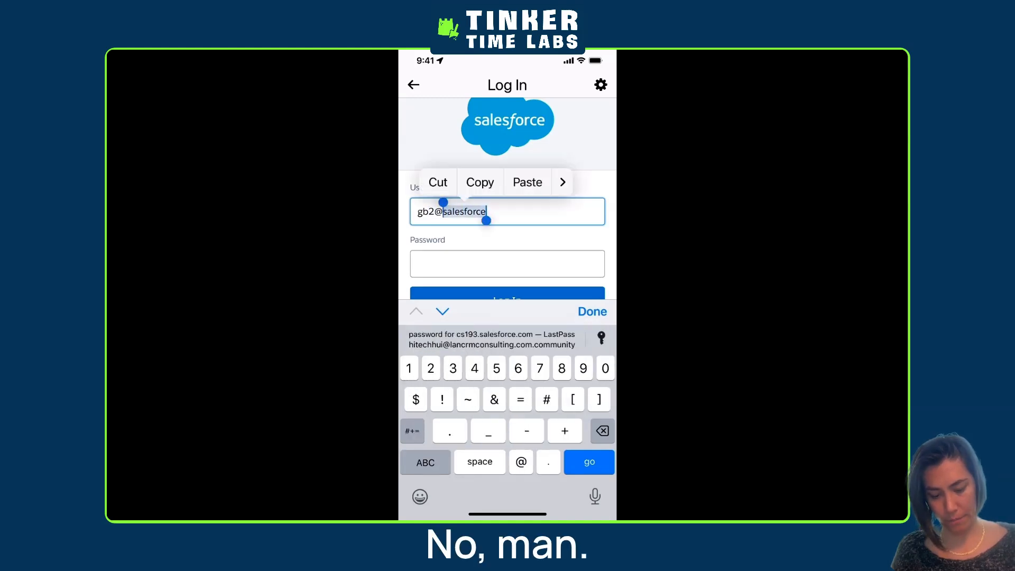
{"action": "left_click", "coordinate": [425, 463]}
{"action": "type", "text": "tinker."}
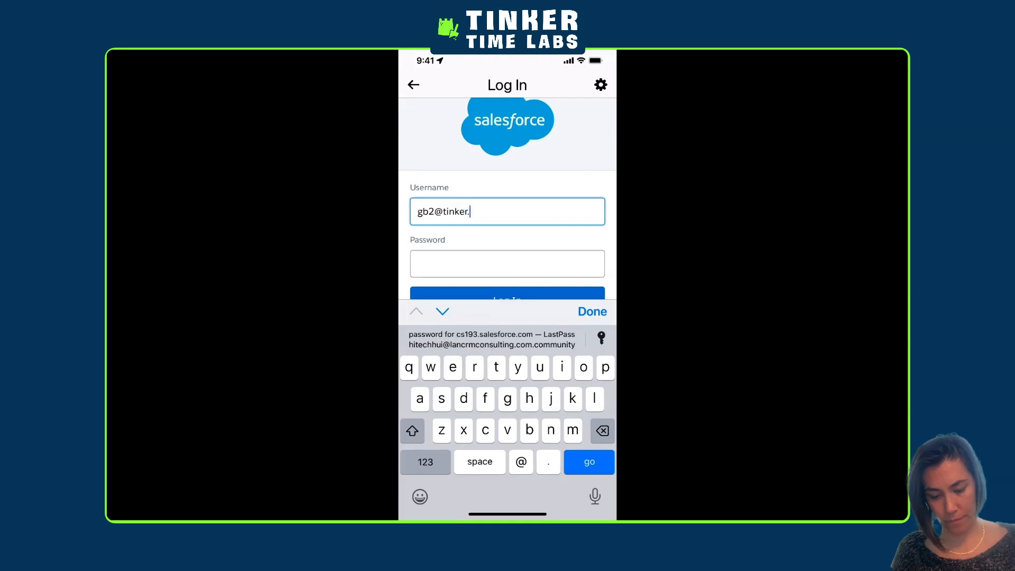
{"action": "type", "text": "demo"}
Enter the account password, log in, and allow access for Salesforce Field Service for iOS
{"action": "left_click", "coordinate": [507, 264]}
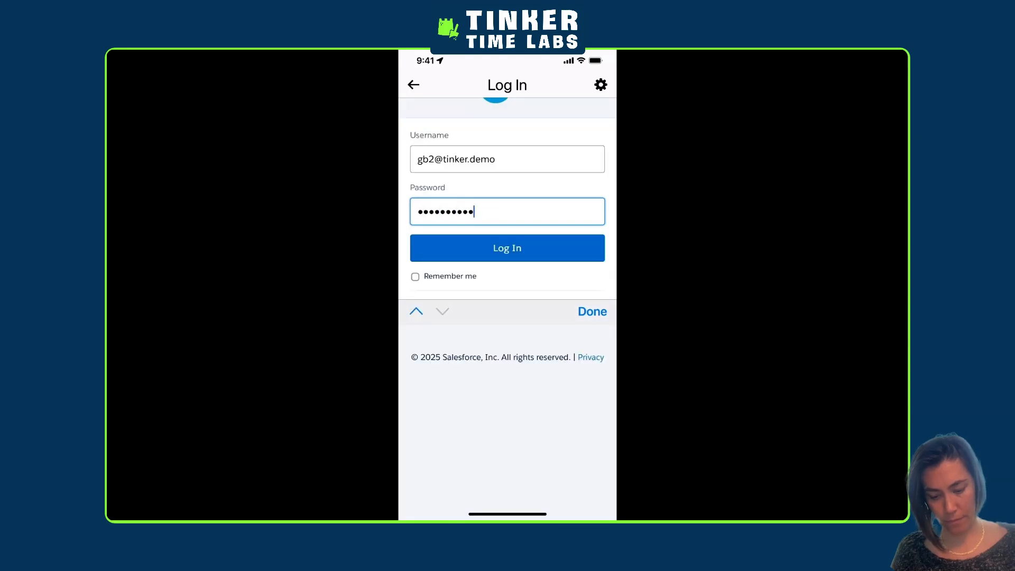
{"action": "type", "text": "•••••••••••"}
{"action": "key", "text": "Return"}
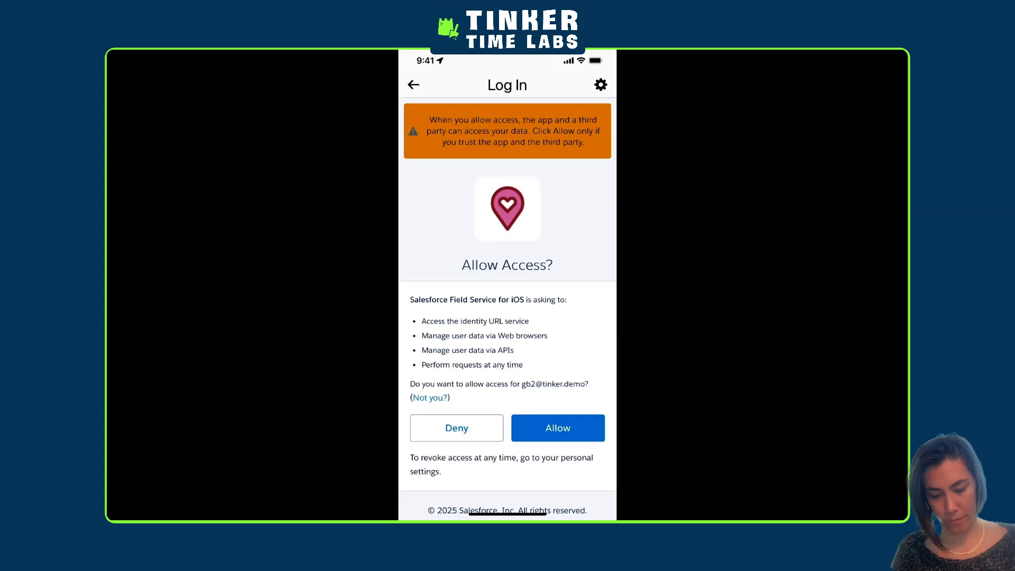
{"action": "left_click", "coordinate": [558, 428]}
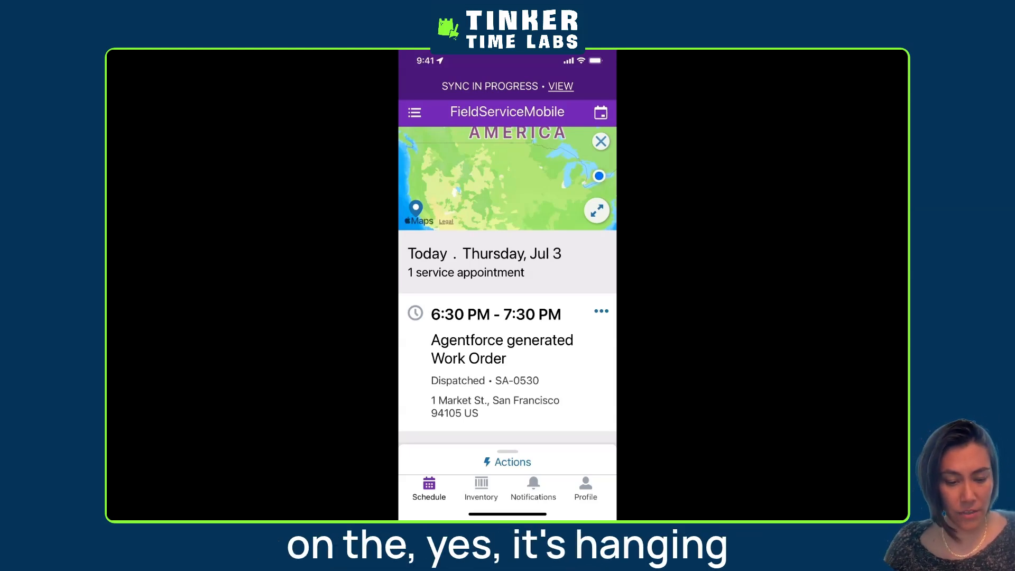
Examine the data sync downloads, including Service Reports and Custom Tabs, while the sync is running
{"action": "left_click", "coordinate": [560, 86]}
{"action": "scroll", "coordinate": [507, 286], "scroll_direction": "down", "scroll_amount": 2}
{"action": "scroll", "coordinate": [508, 286], "scroll_direction": "down", "scroll_amount": 3}
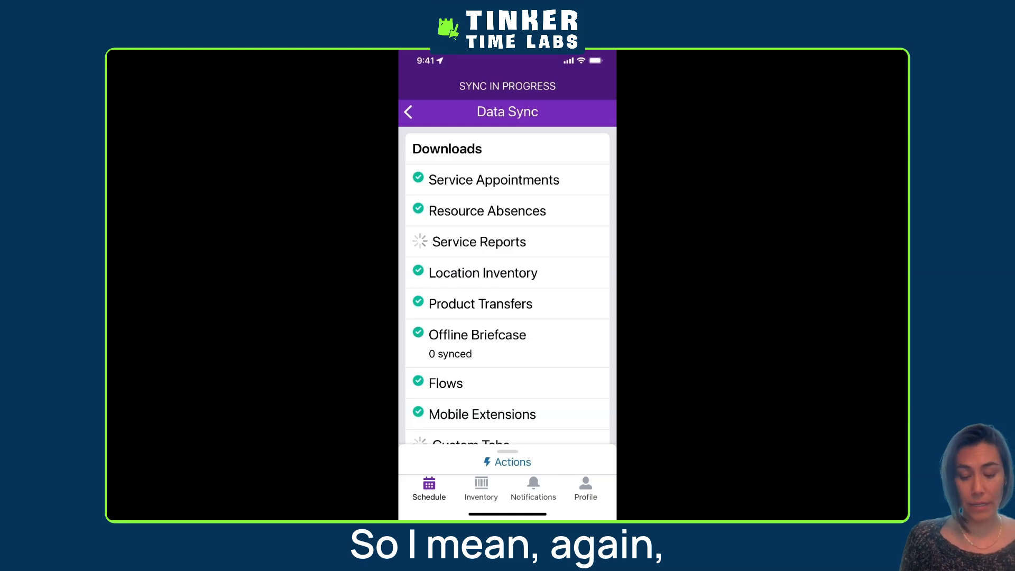
{"action": "scroll", "coordinate": [507, 285], "scroll_direction": "down", "scroll_amount": 1}
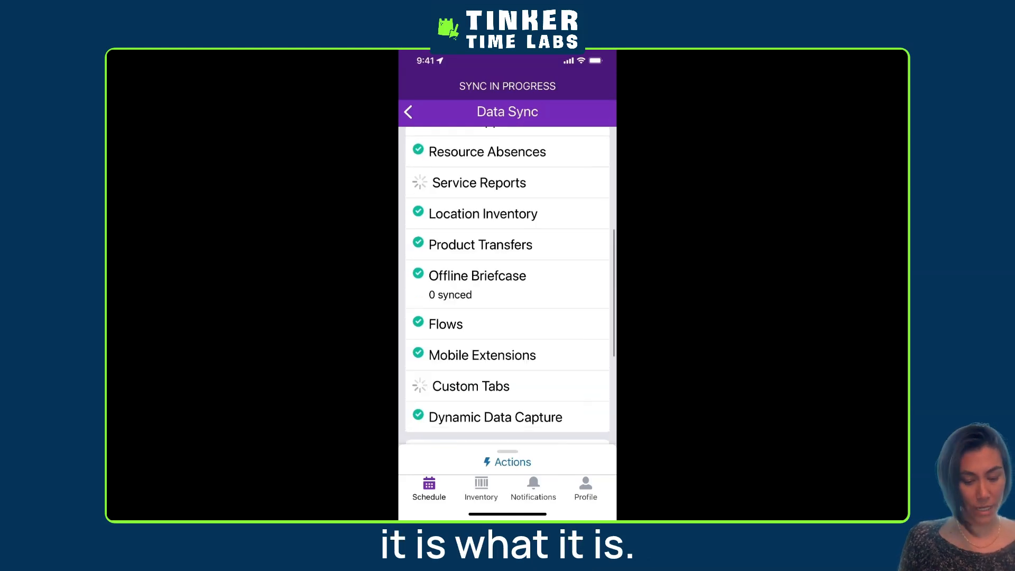
{"action": "scroll", "coordinate": [508, 286], "scroll_direction": "up", "scroll_amount": 5}
{"action": "scroll", "coordinate": [507, 285], "scroll_direction": "down", "scroll_amount": 4}
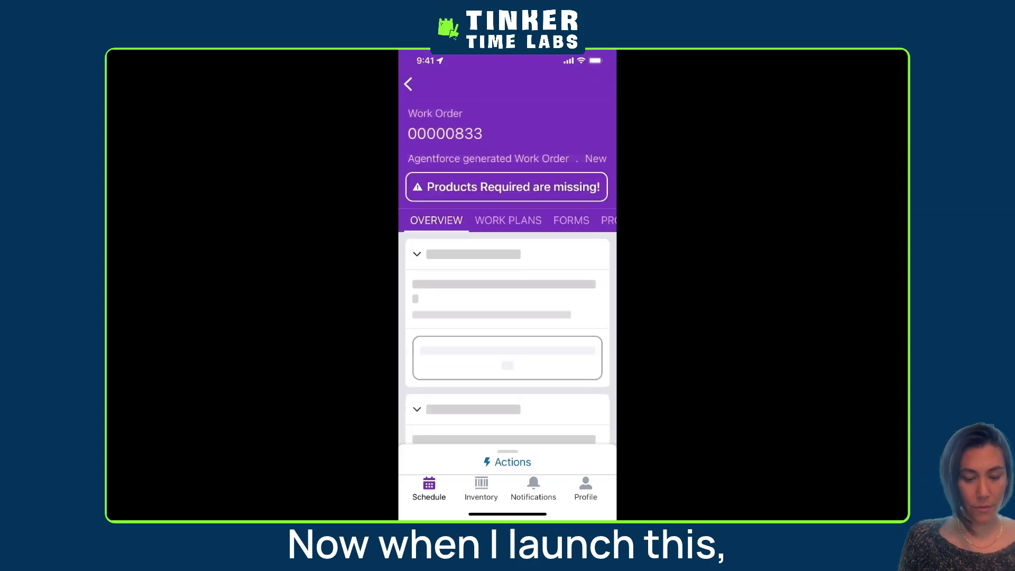
Start a new service document from the Service Document section of the Agentforce generated work order and review its preview
{"action": "scroll", "coordinate": [508, 280], "scroll_direction": "down", "scroll_amount": 10}
{"action": "scroll", "coordinate": [508, 281], "scroll_direction": "down", "scroll_amount": 2}
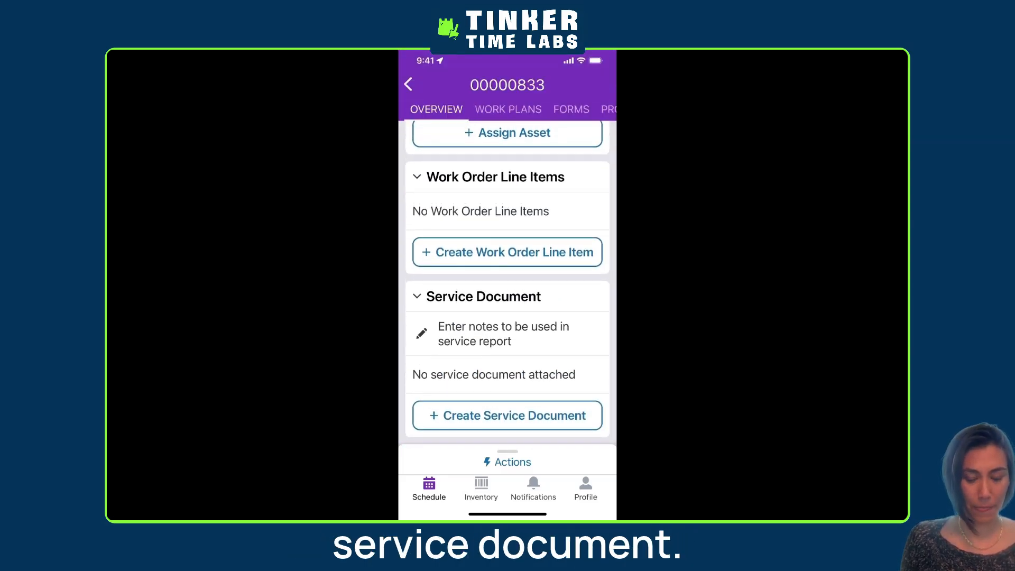
{"action": "left_click", "coordinate": [508, 416]}
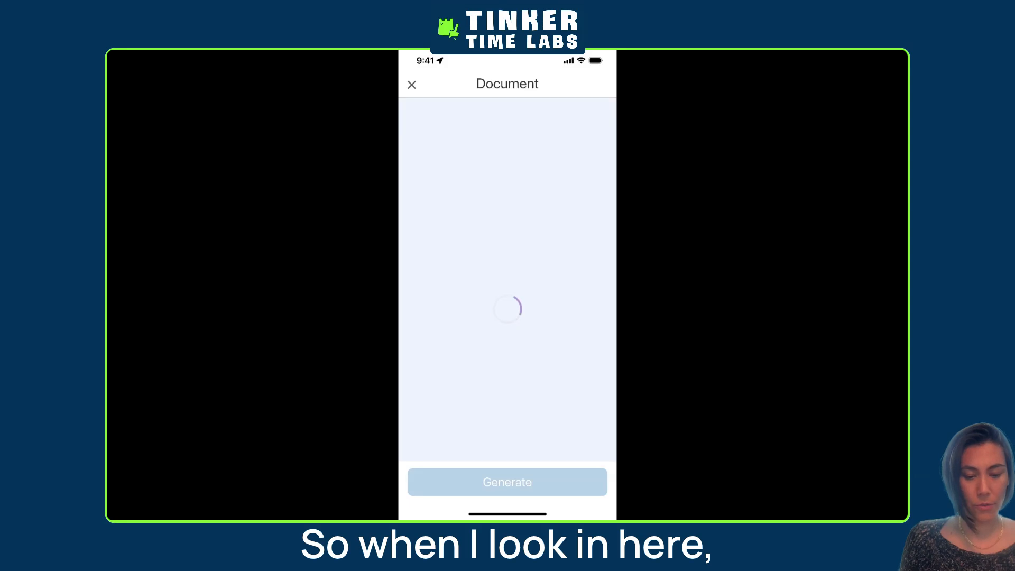
{"action": "scroll", "coordinate": [524, 211], "scroll_direction": "up", "scroll_amount": 5}
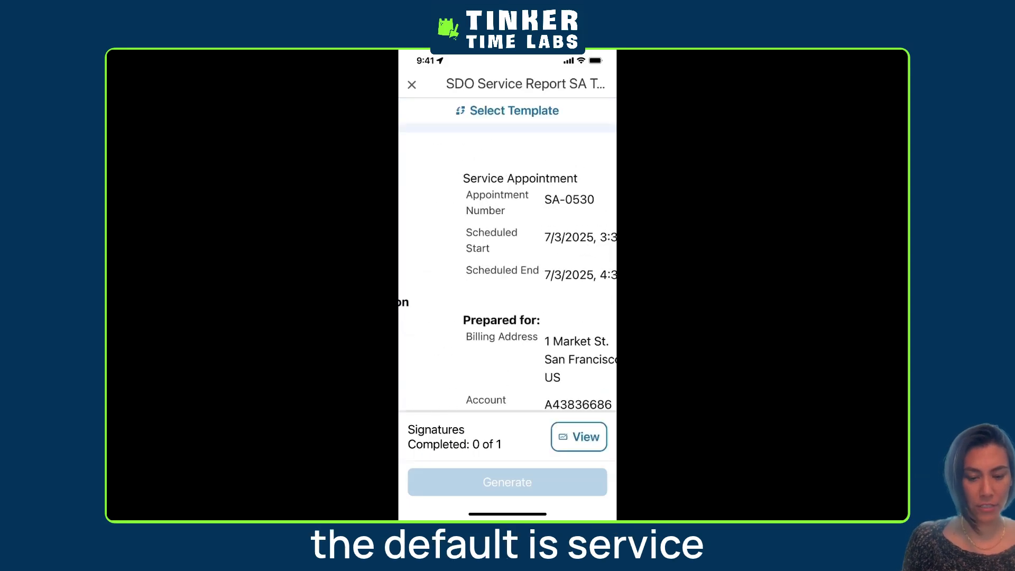
{"action": "scroll", "coordinate": [507, 264], "scroll_direction": "down", "scroll_amount": 5}
Change the service document's template to SDO SFS Service Report WO Template, save it, and dismiss the notification
{"action": "left_click", "coordinate": [508, 111]}
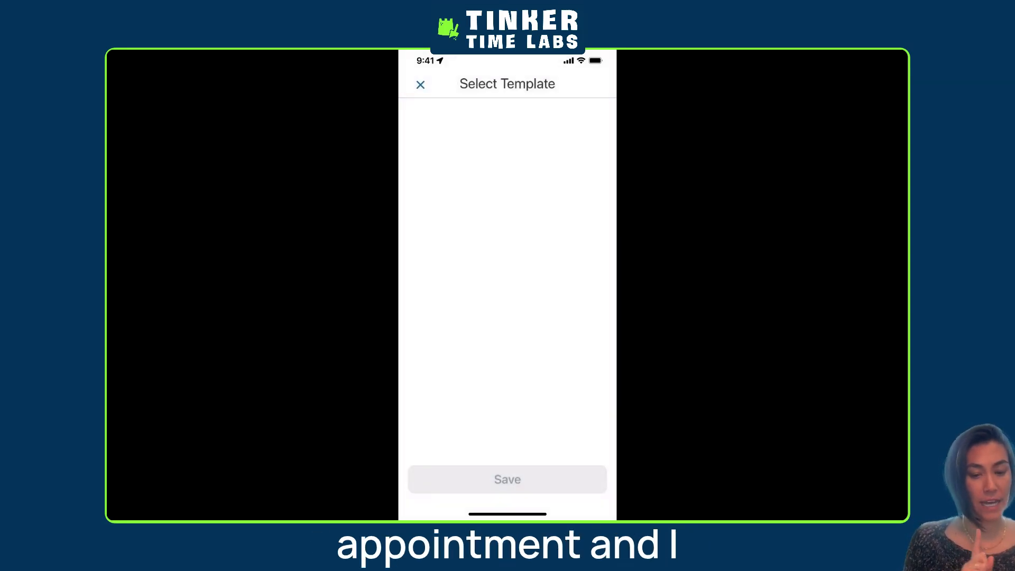
{"action": "left_click", "coordinate": [425, 206]}
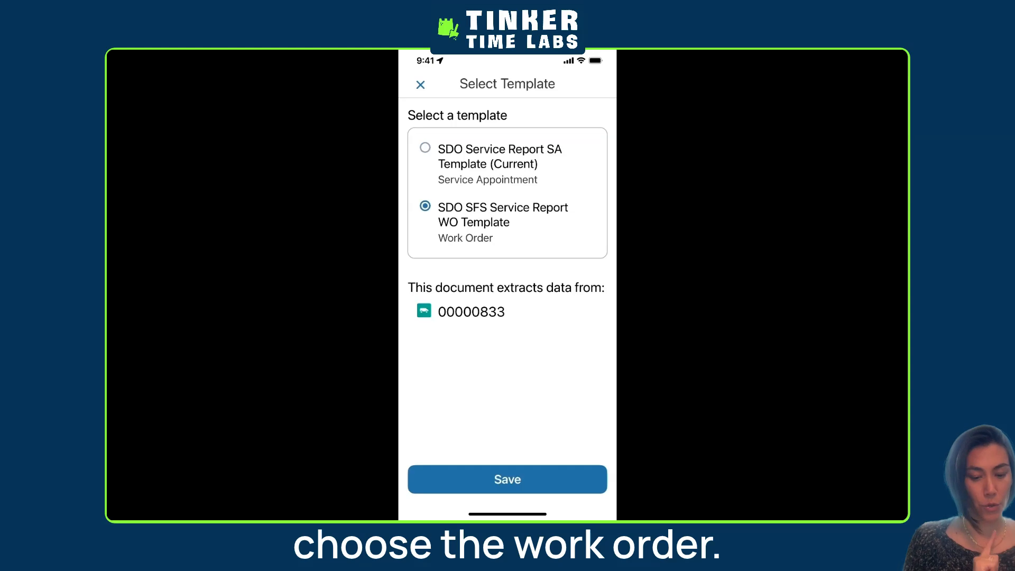
{"action": "left_click", "coordinate": [507, 479]}
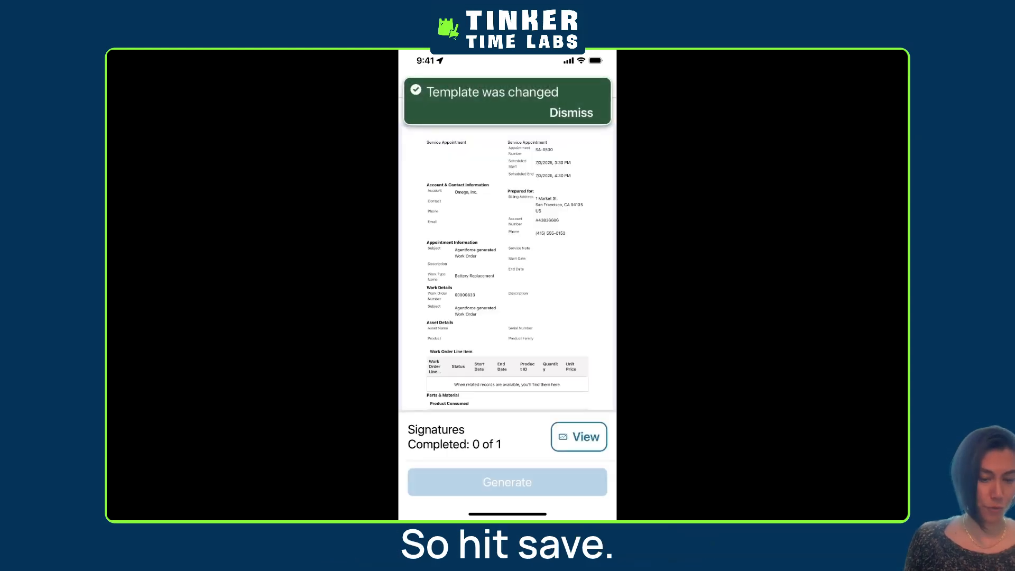
{"action": "left_click", "coordinate": [571, 112]}
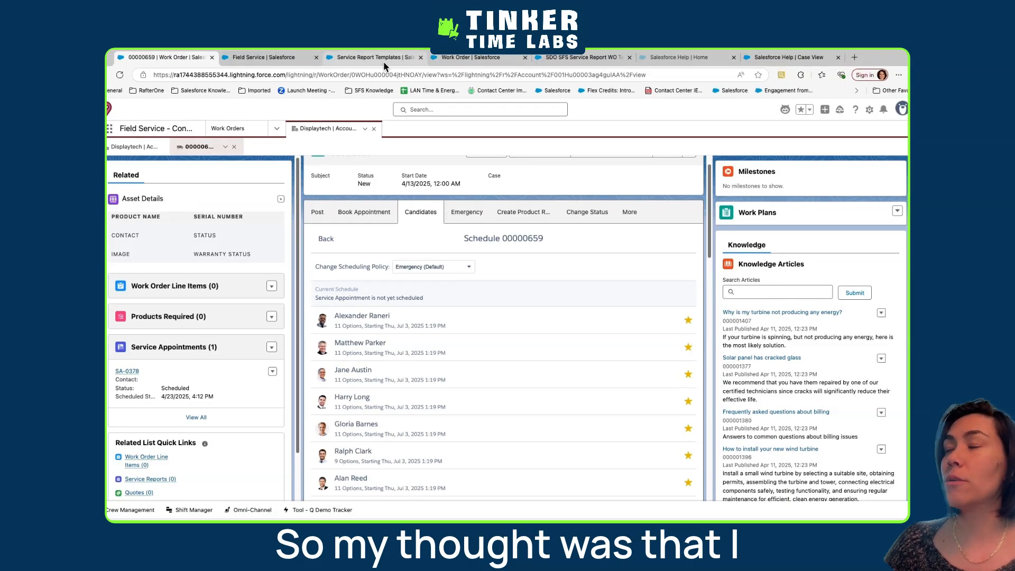
Switch to Document Builder in the browser and set SDO SFS Service Report WO Template as the org default
{"action": "left_click", "coordinate": [383, 58]}
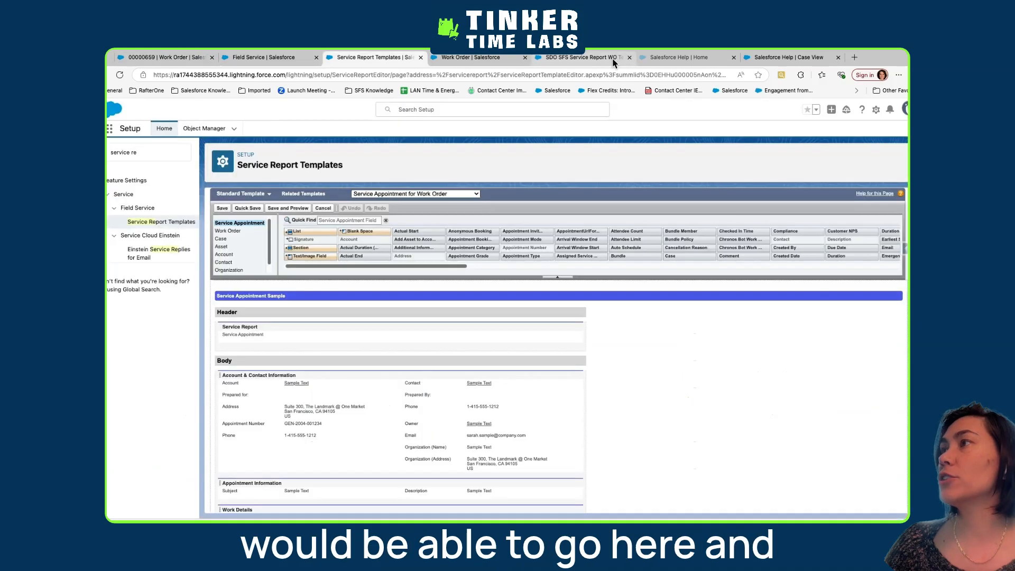
{"action": "left_click", "coordinate": [612, 59]}
{"action": "left_click", "coordinate": [866, 133]}
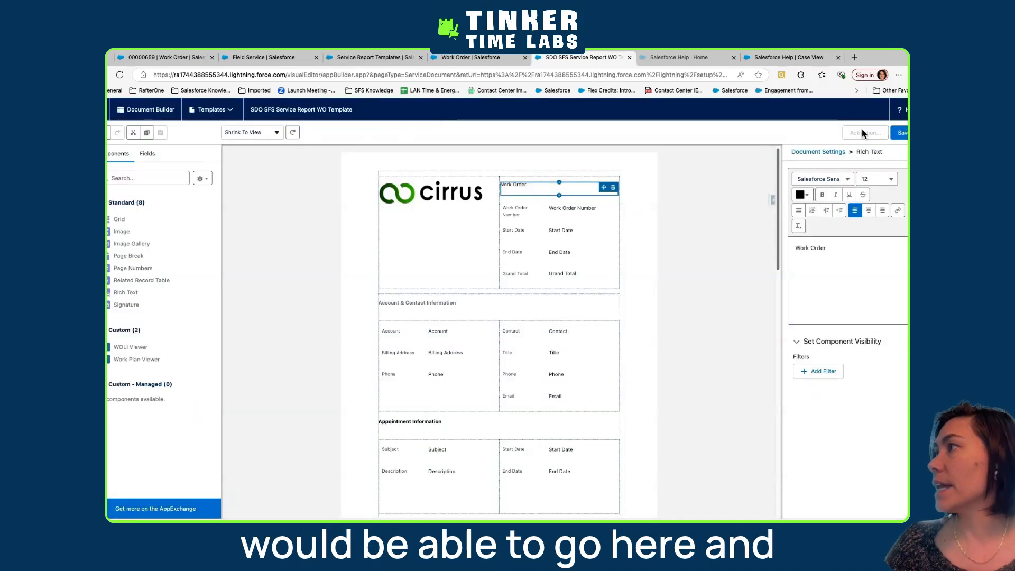
{"action": "left_click", "coordinate": [324, 324]}
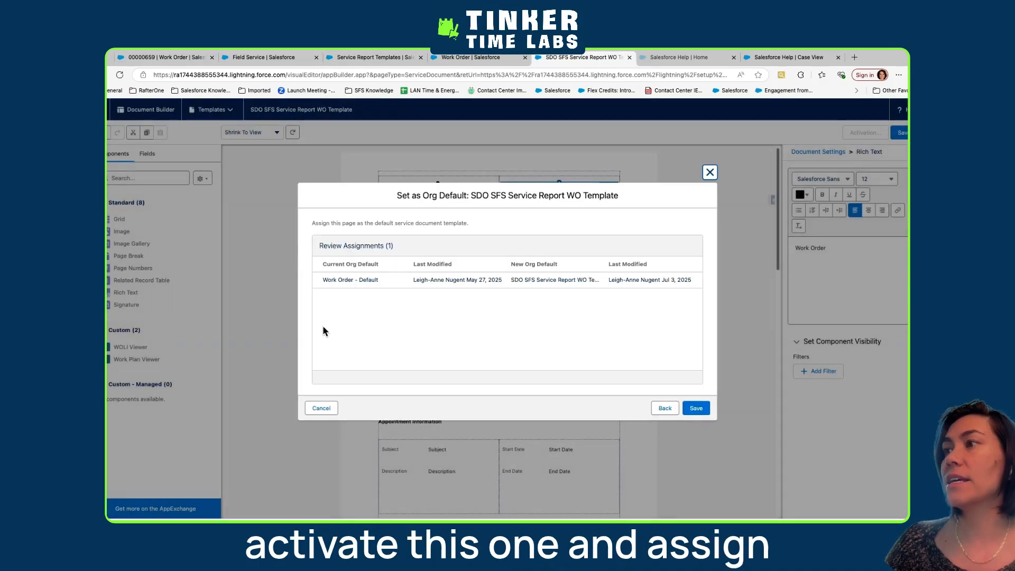
{"action": "left_click", "coordinate": [696, 408]}
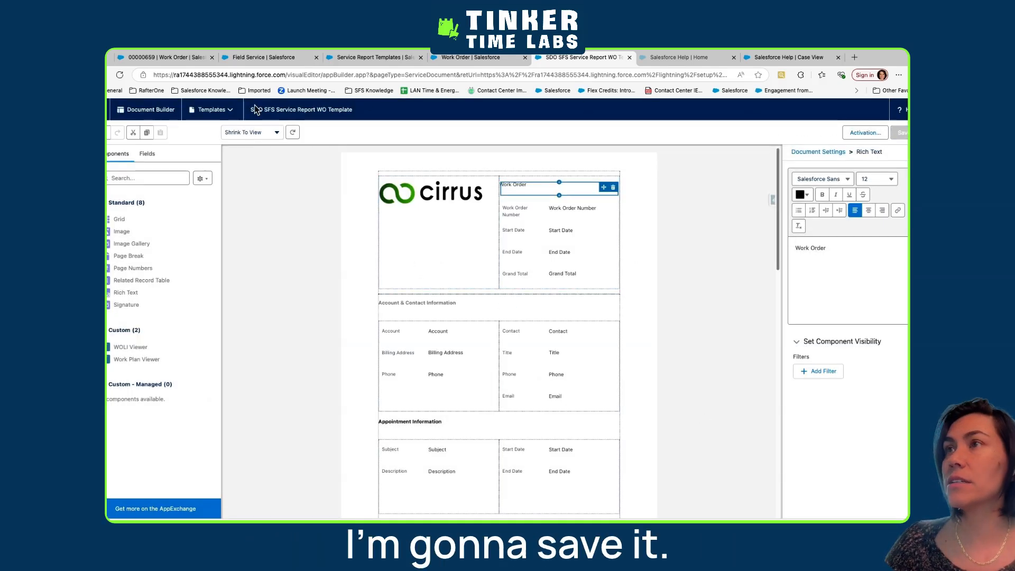
Open SDO Service Report SA Template and remove it as the org default service document template
{"action": "left_click", "coordinate": [211, 109]}
{"action": "left_click", "coordinate": [211, 150]}
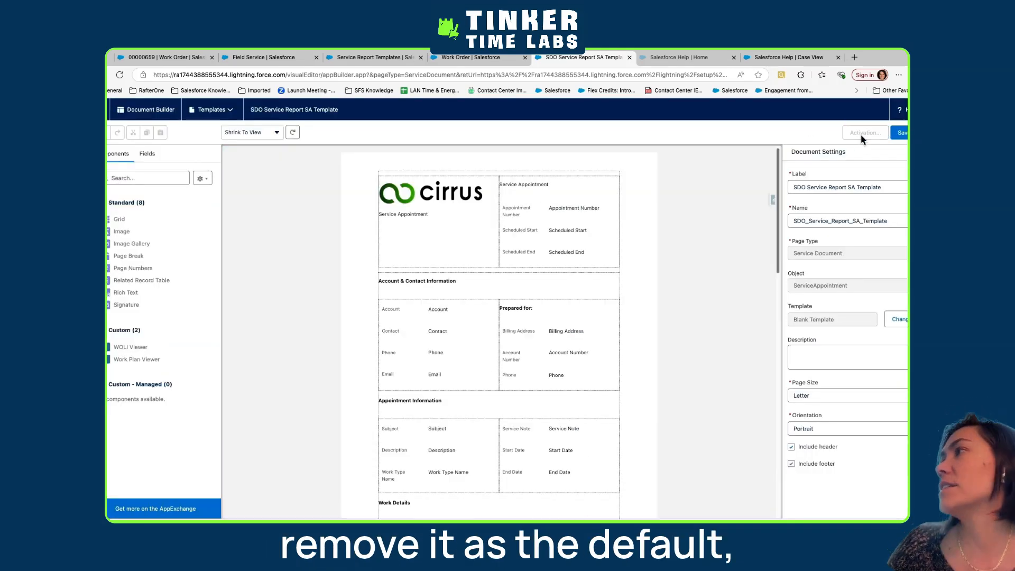
{"action": "left_click", "coordinate": [861, 135]}
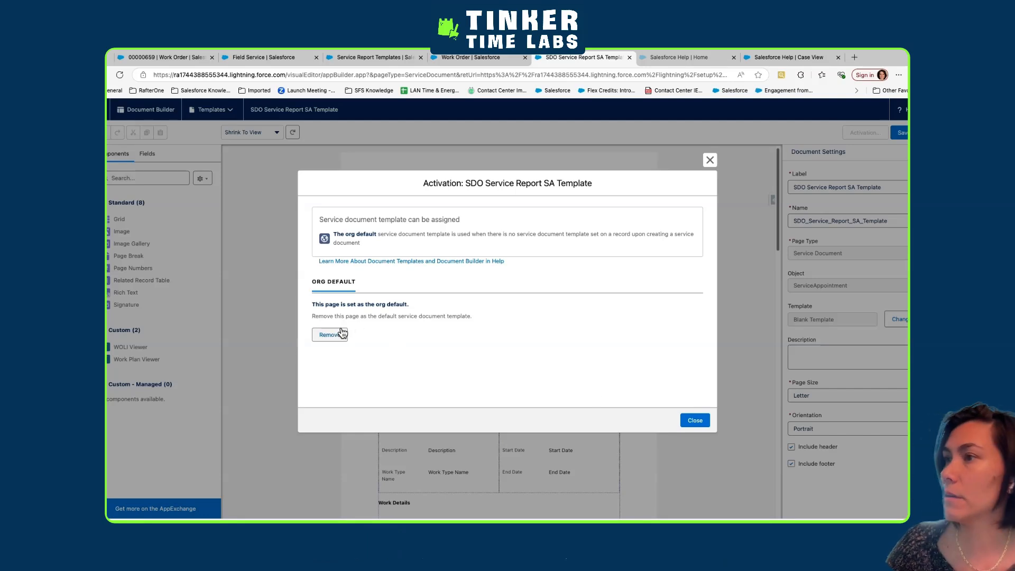
{"action": "left_click", "coordinate": [329, 335]}
{"action": "left_click", "coordinate": [697, 401]}
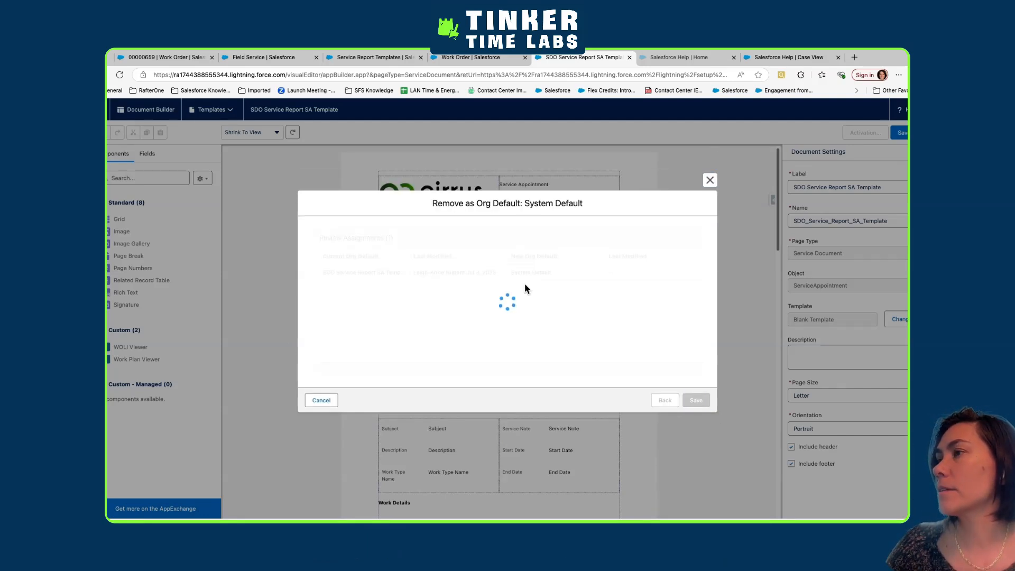
{"action": "left_click", "coordinate": [711, 186]}
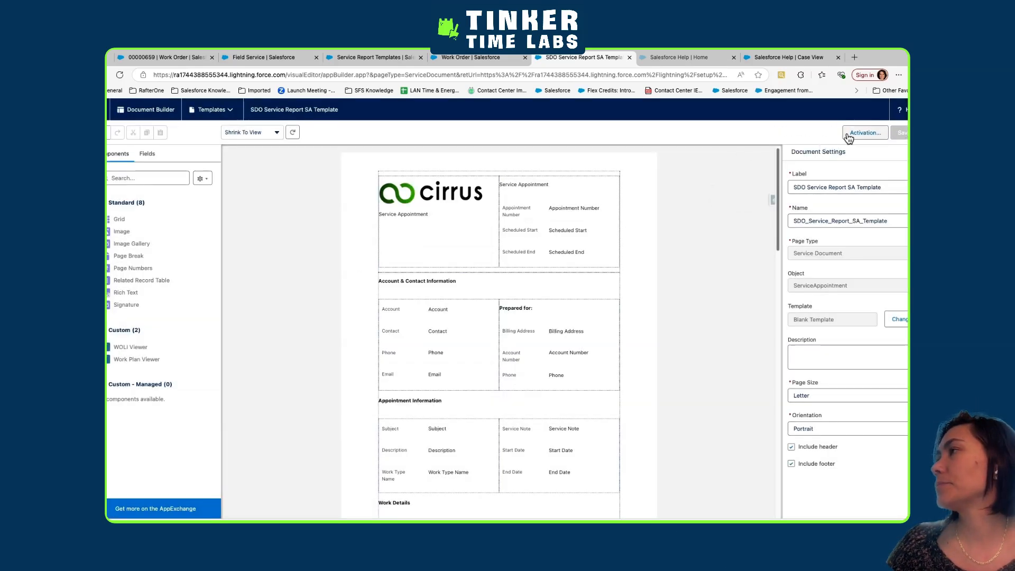
Return to SDO SFS Service Report WO Template, confirming leaving the page, and check its org default activation
{"action": "left_click", "coordinate": [211, 109]}
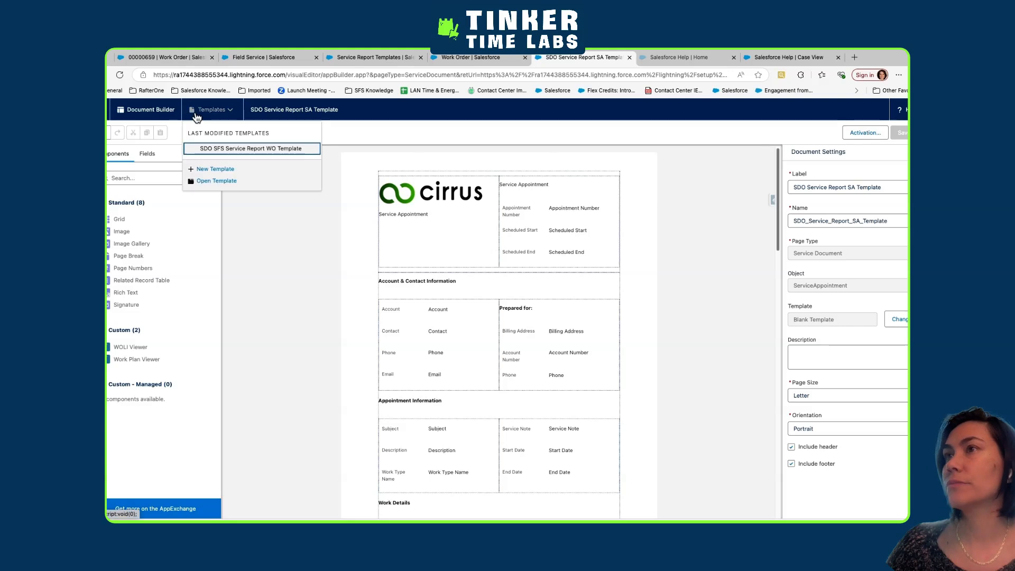
{"action": "left_click", "coordinate": [205, 150]}
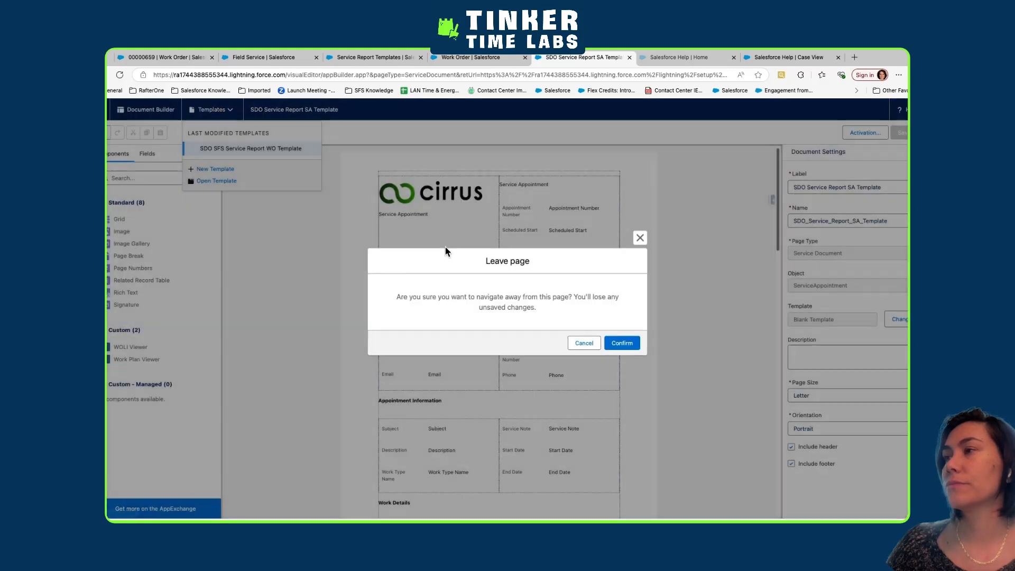
{"action": "left_click", "coordinate": [623, 344]}
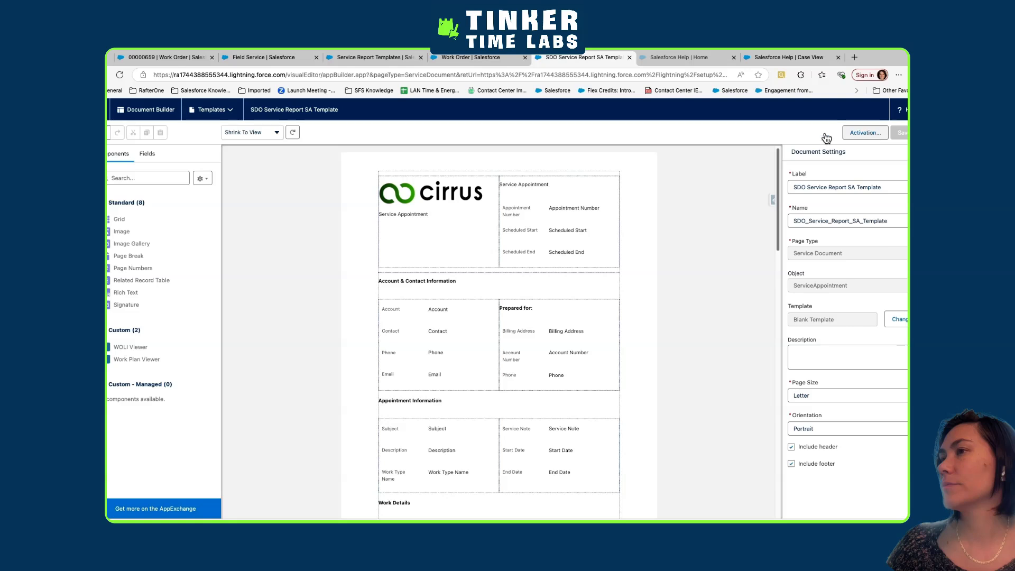
{"action": "left_click", "coordinate": [230, 111]}
{"action": "left_click", "coordinate": [223, 150]}
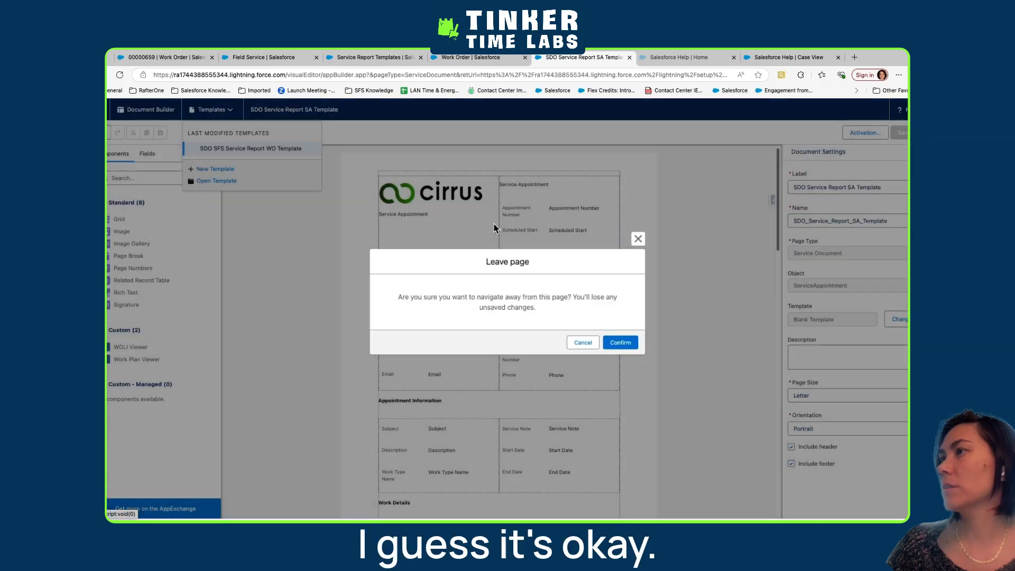
{"action": "left_click", "coordinate": [618, 344]}
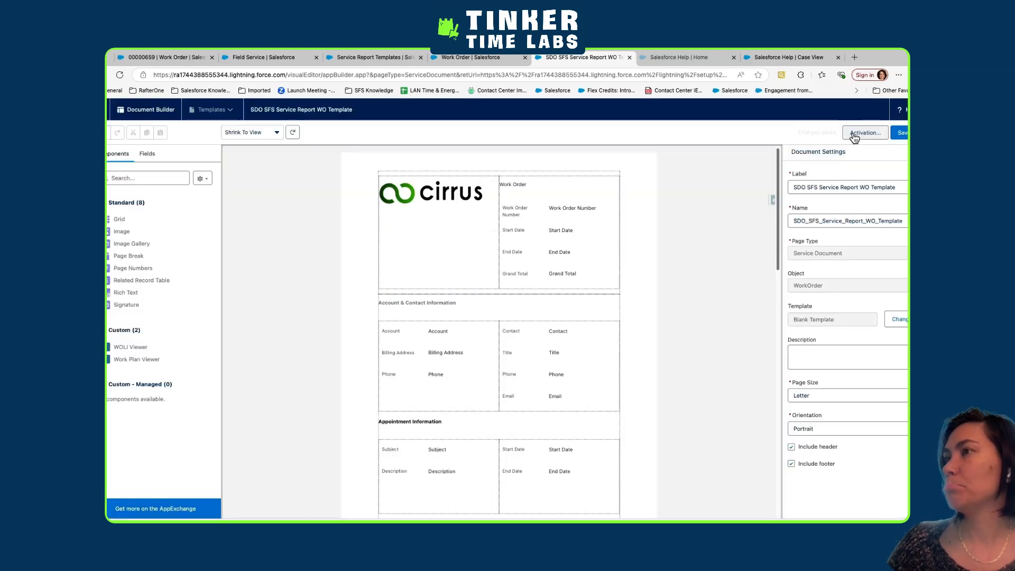
{"action": "left_click", "coordinate": [852, 132]}
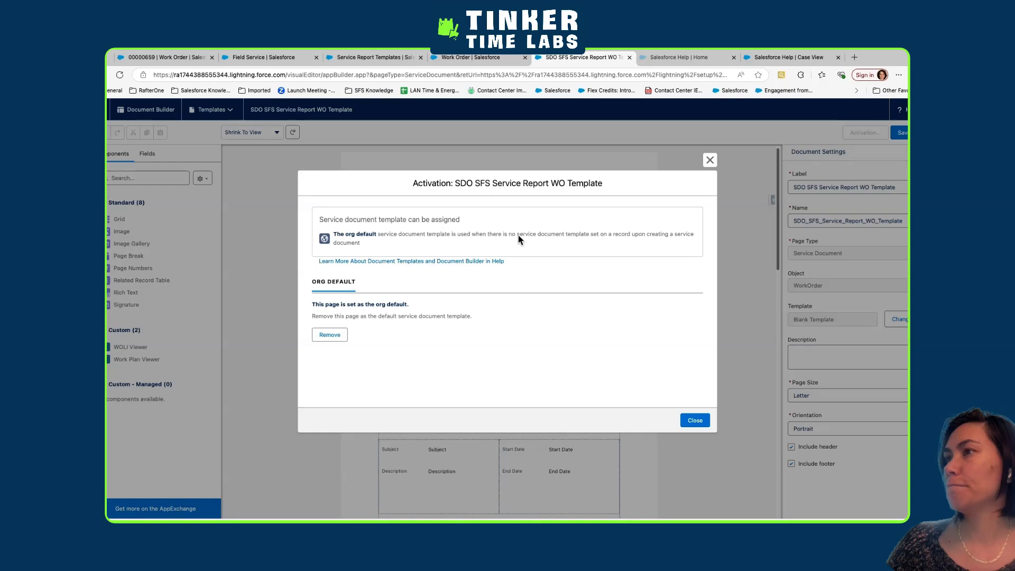
{"action": "left_click", "coordinate": [694, 421]}
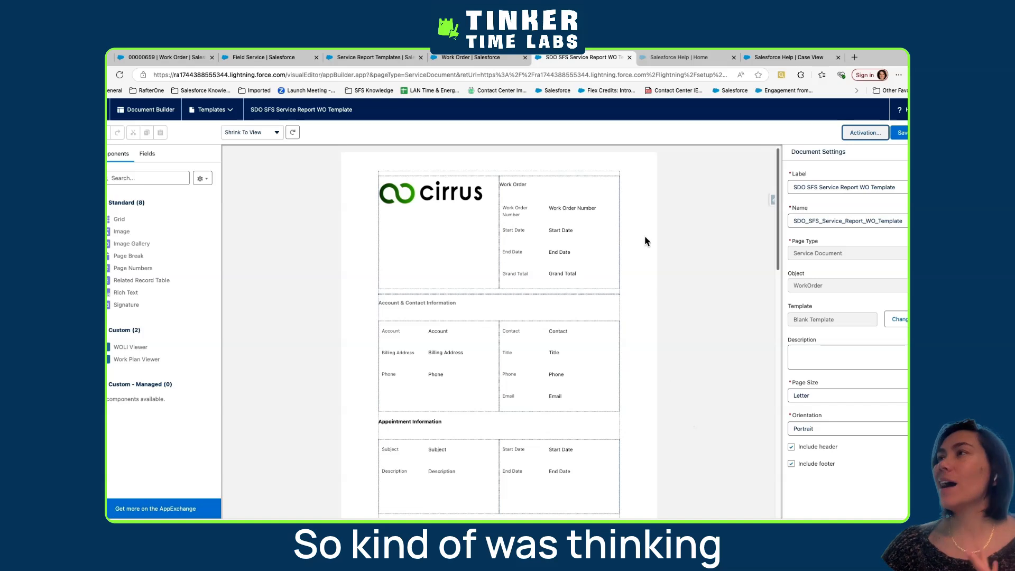
{"action": "double_click", "coordinate": [580, 74]}
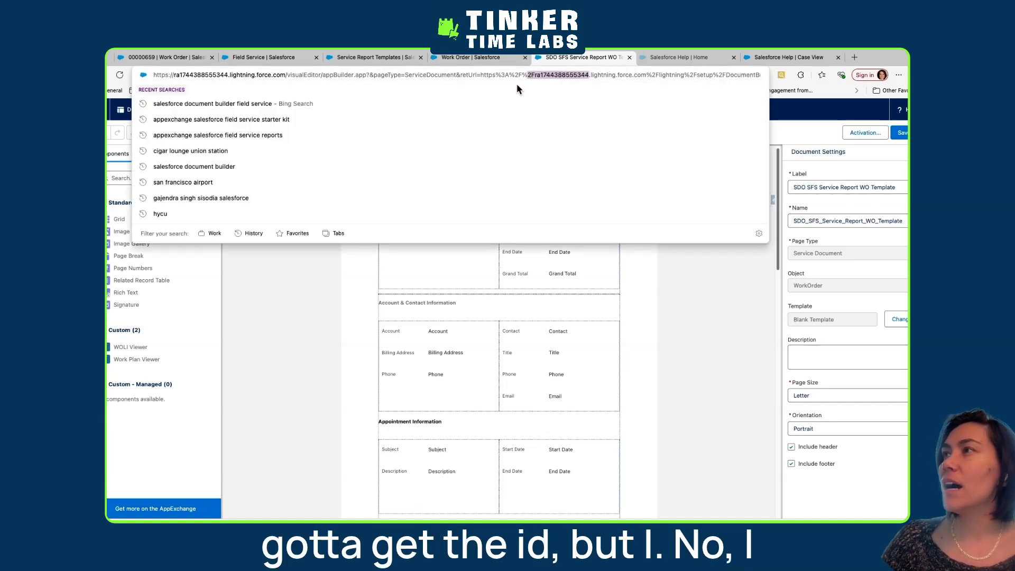
{"action": "left_click", "coordinate": [535, 76]}
{"action": "left_click_drag", "start_coordinate": [536, 77], "coordinate": [588, 77]}
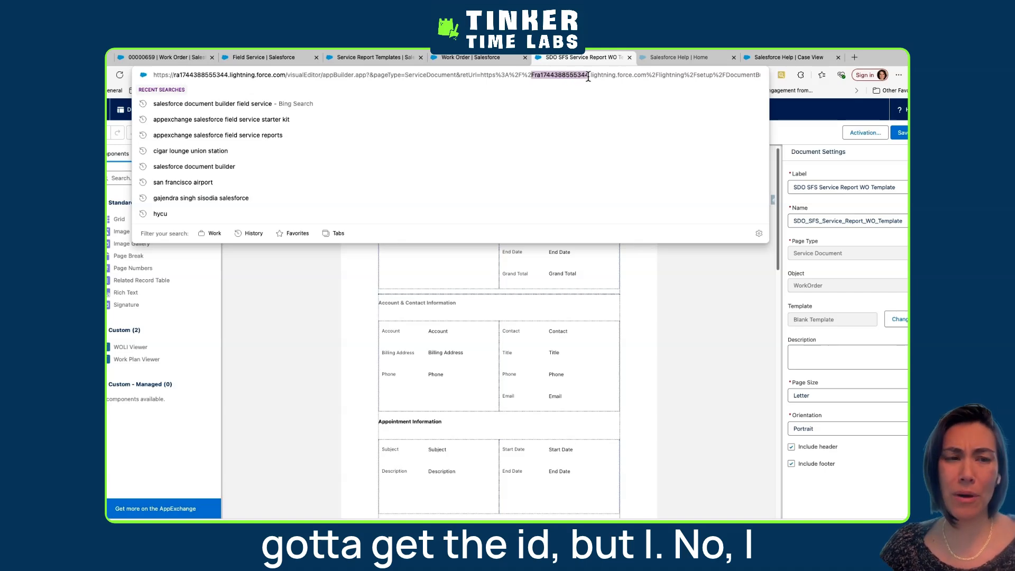
{"action": "left_click", "coordinate": [661, 311]}
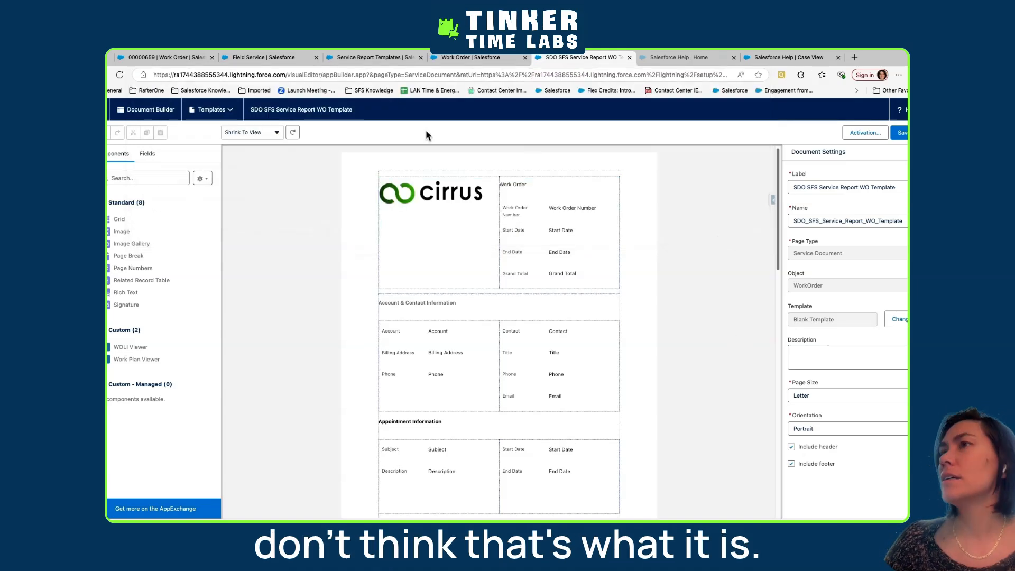
Switch to the mirrored phone, force-quit and relaunch Field Service, and open the Agentforce generated Work Order for Omega, Inc
{"action": "key", "text": "ctrl+Left"}
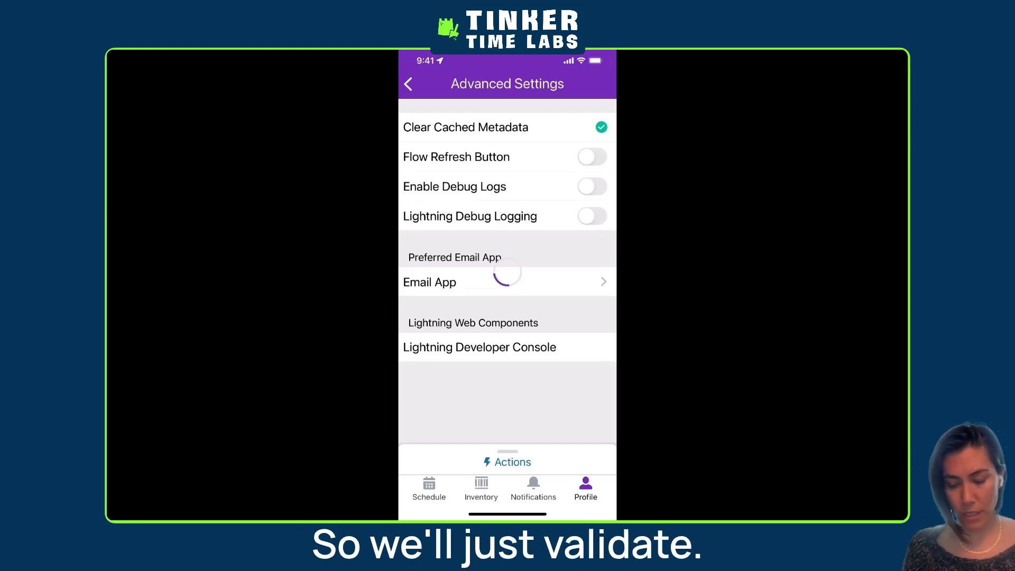
{"action": "left_click_drag", "start_coordinate": [507, 514], "coordinate": [508, 381]}
{"action": "left_click_drag", "start_coordinate": [508, 318], "coordinate": [507, 106]}
{"action": "left_click", "coordinate": [478, 375]}
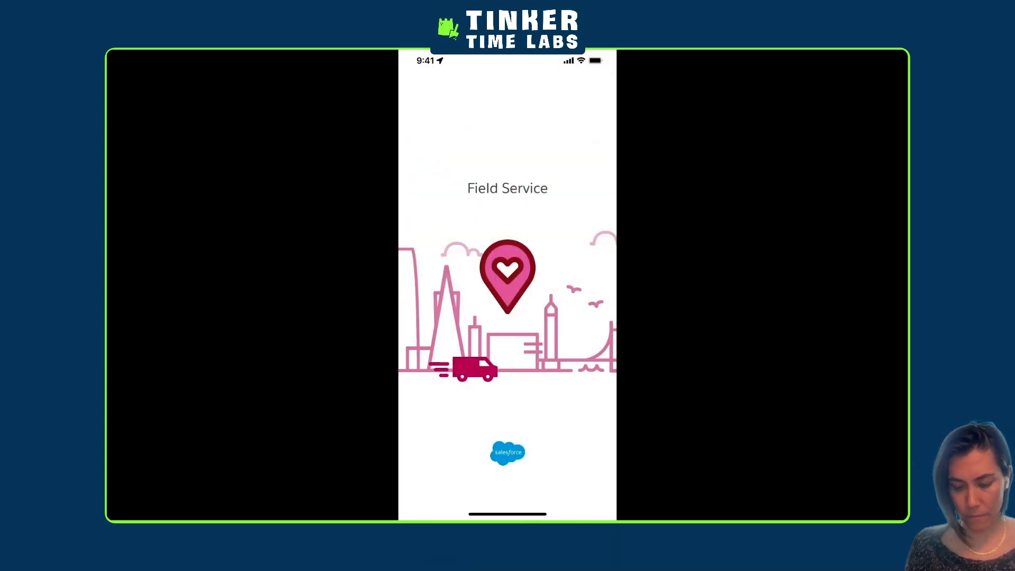
{"action": "left_click", "coordinate": [503, 347]}
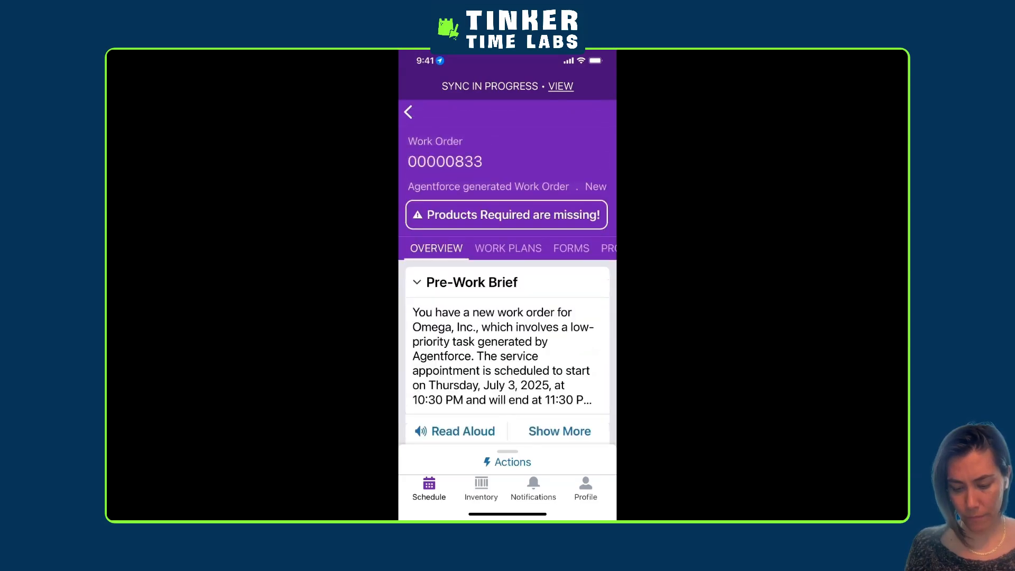
Try to create a service document from the work order's Service Document section and return to the work order overview
{"action": "scroll", "coordinate": [507, 296], "scroll_direction": "down", "scroll_amount": 10}
{"action": "scroll", "coordinate": [507, 296], "scroll_direction": "down", "scroll_amount": 5}
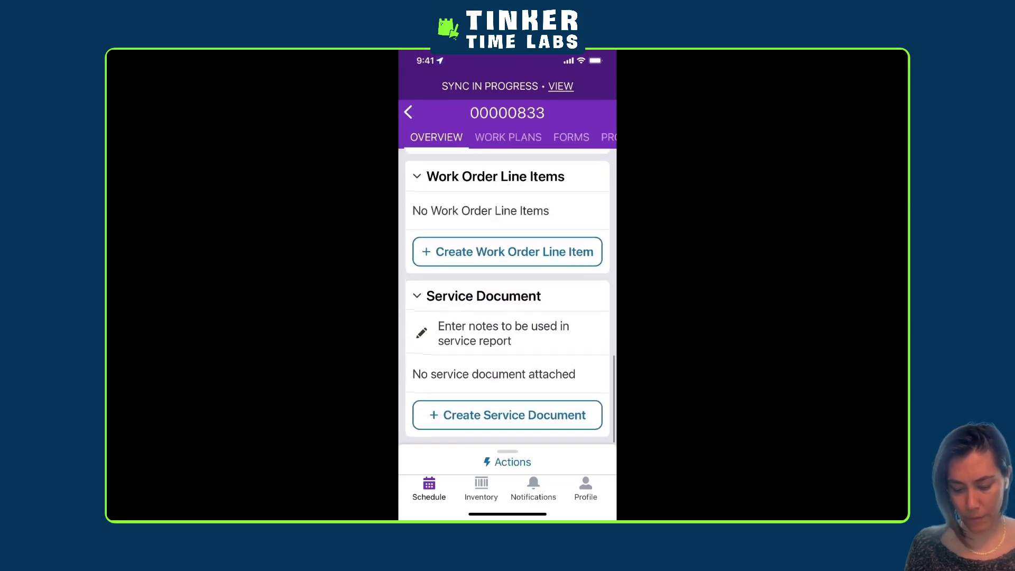
{"action": "left_click", "coordinate": [508, 415]}
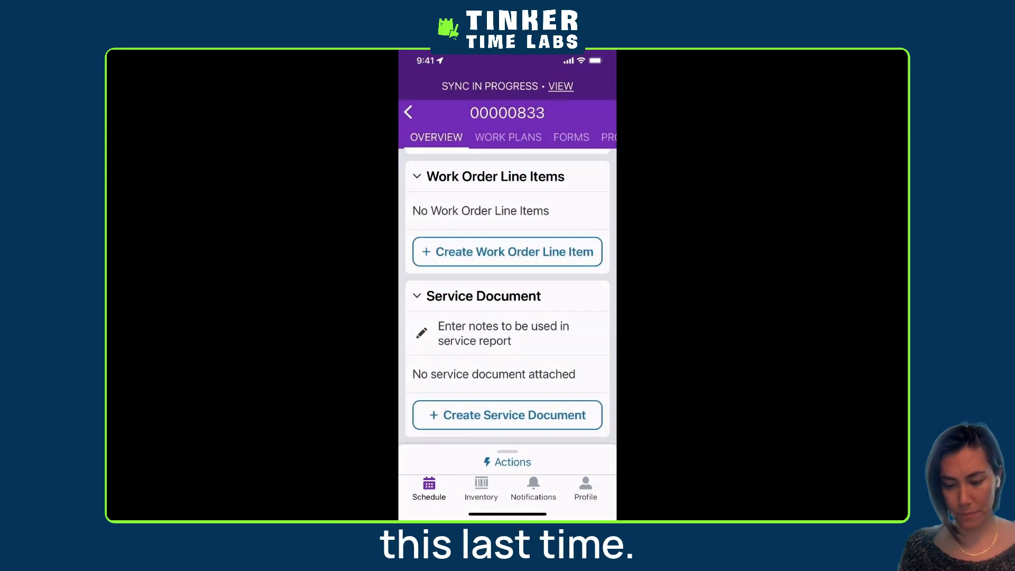
{"action": "scroll", "coordinate": [507, 296], "scroll_direction": "up", "scroll_amount": 5}
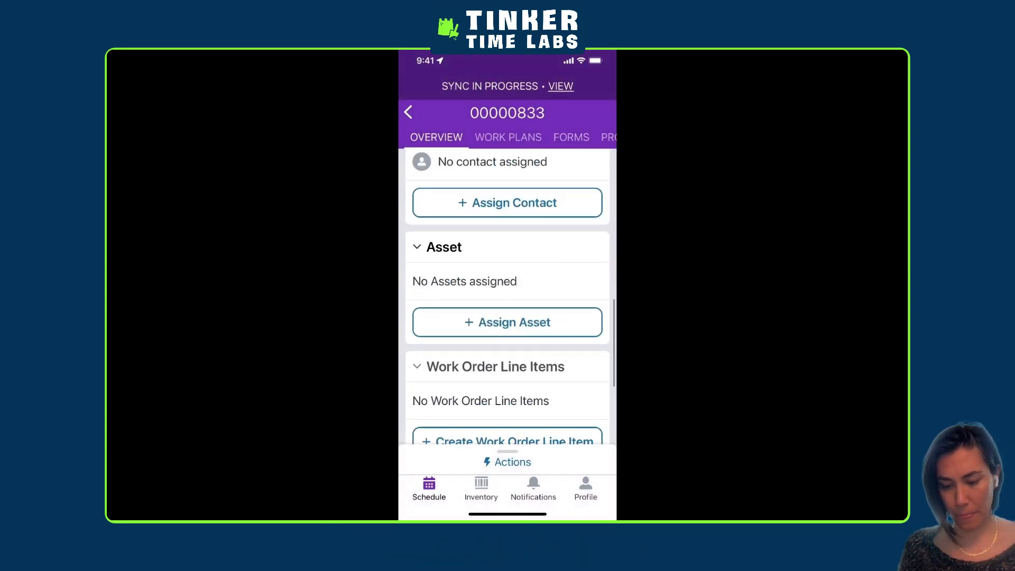
{"action": "scroll", "coordinate": [507, 296], "scroll_direction": "up", "scroll_amount": 5}
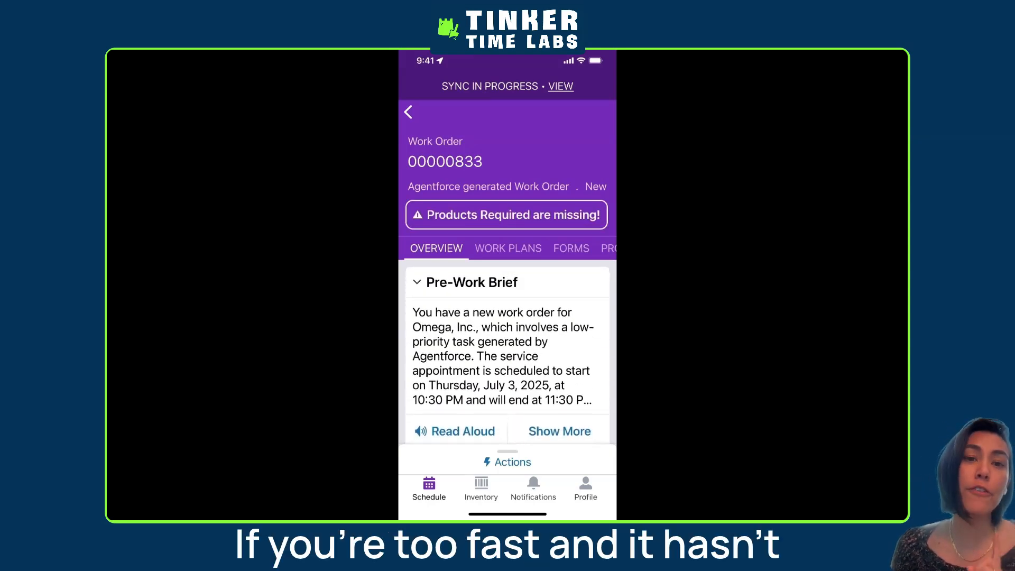
Review the Data Sync details, checking the download progress of each category including Service Reports, and return to the work order
{"action": "left_click", "coordinate": [560, 86]}
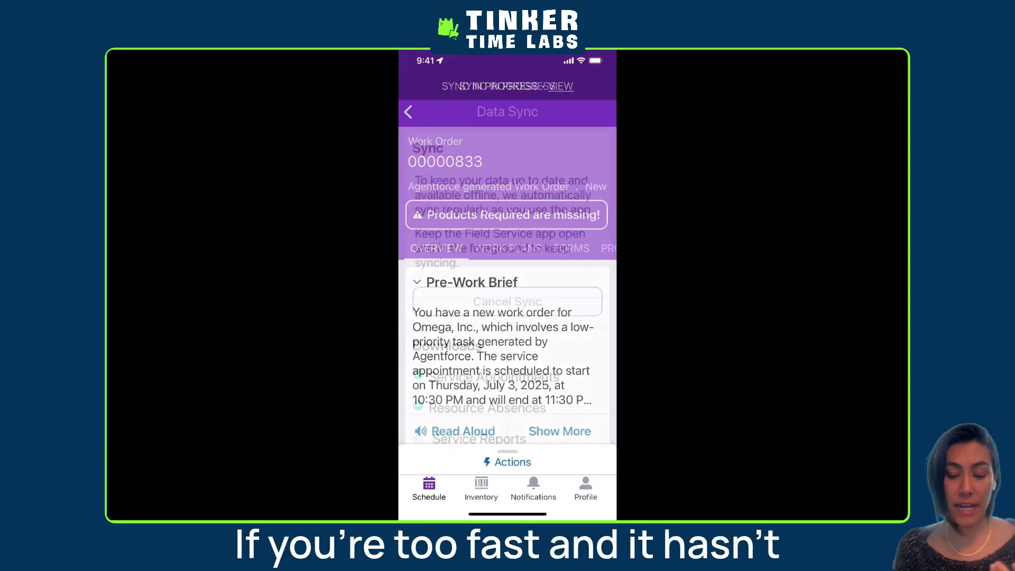
{"action": "scroll", "coordinate": [508, 296], "scroll_direction": "down", "scroll_amount": 3}
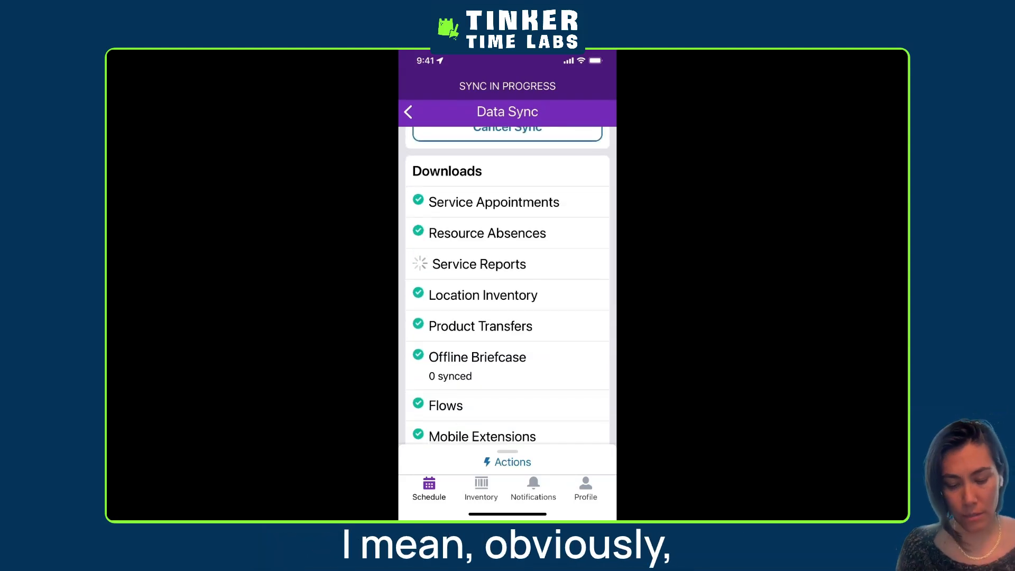
{"action": "left_click", "coordinate": [408, 113]}
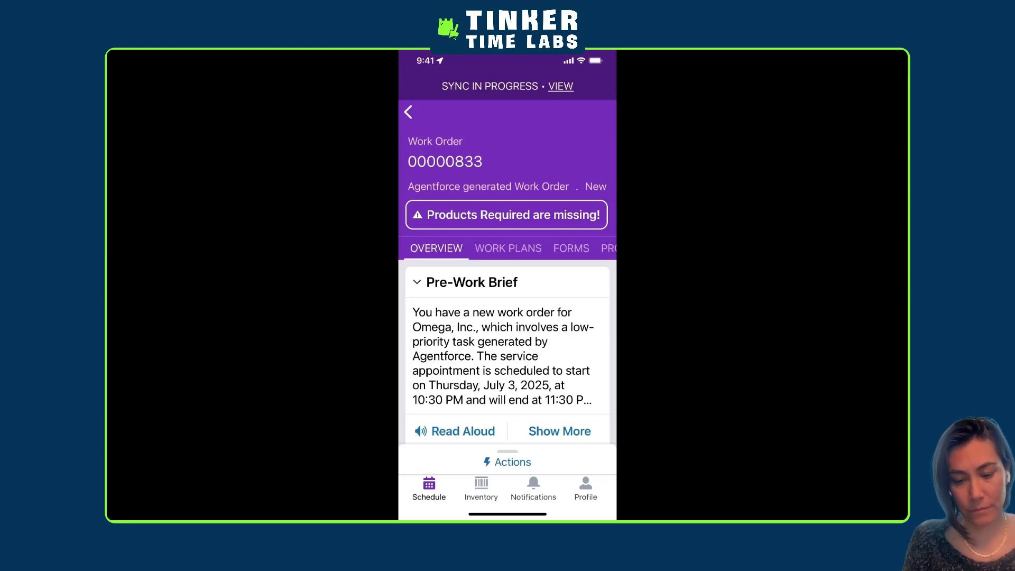
{"action": "left_click", "coordinate": [560, 86]}
{"action": "scroll", "coordinate": [508, 286], "scroll_direction": "down", "scroll_amount": 3}
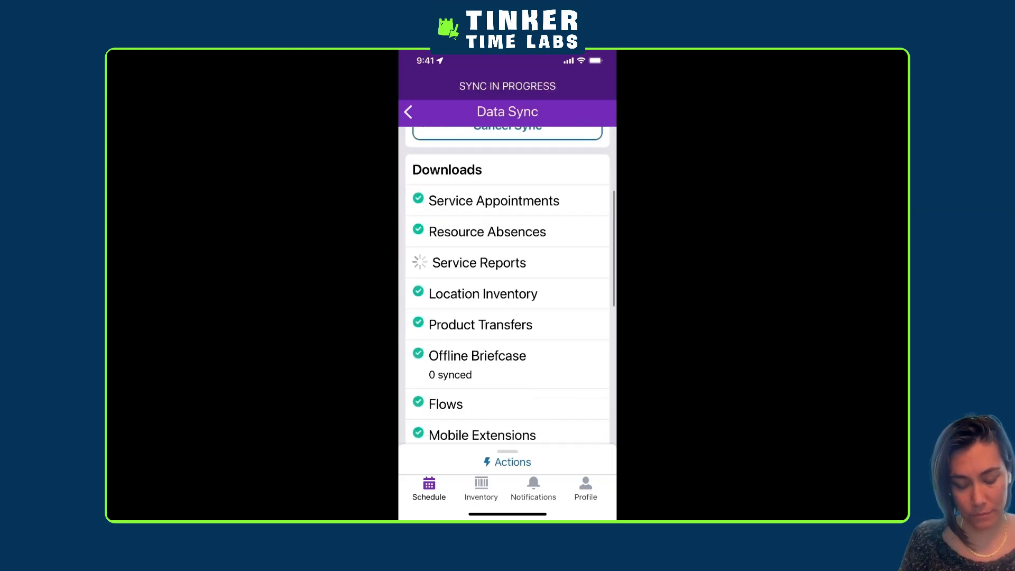
{"action": "scroll", "coordinate": [507, 286], "scroll_direction": "down", "scroll_amount": 3}
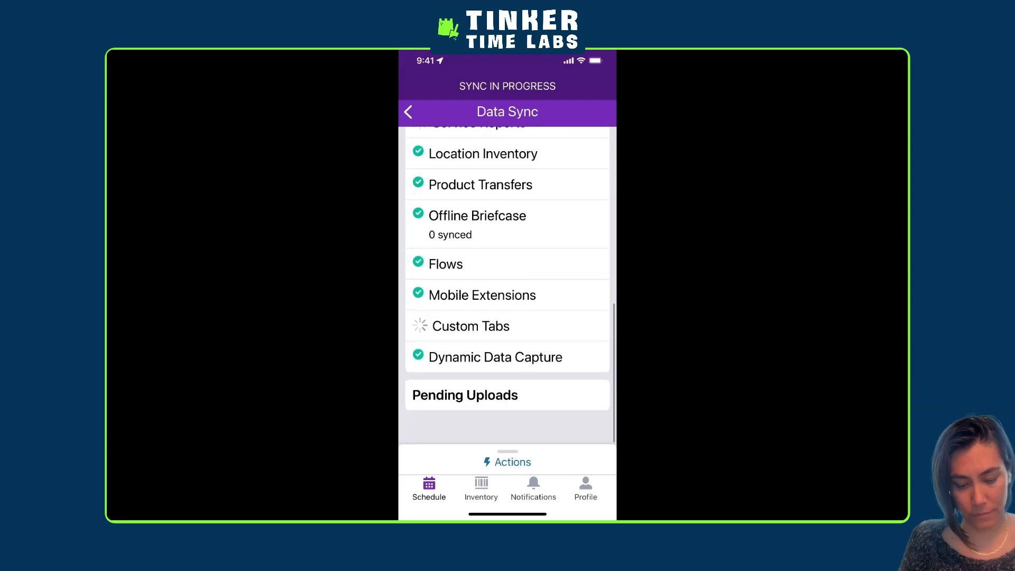
{"action": "scroll", "coordinate": [507, 286], "scroll_direction": "up", "scroll_amount": 5}
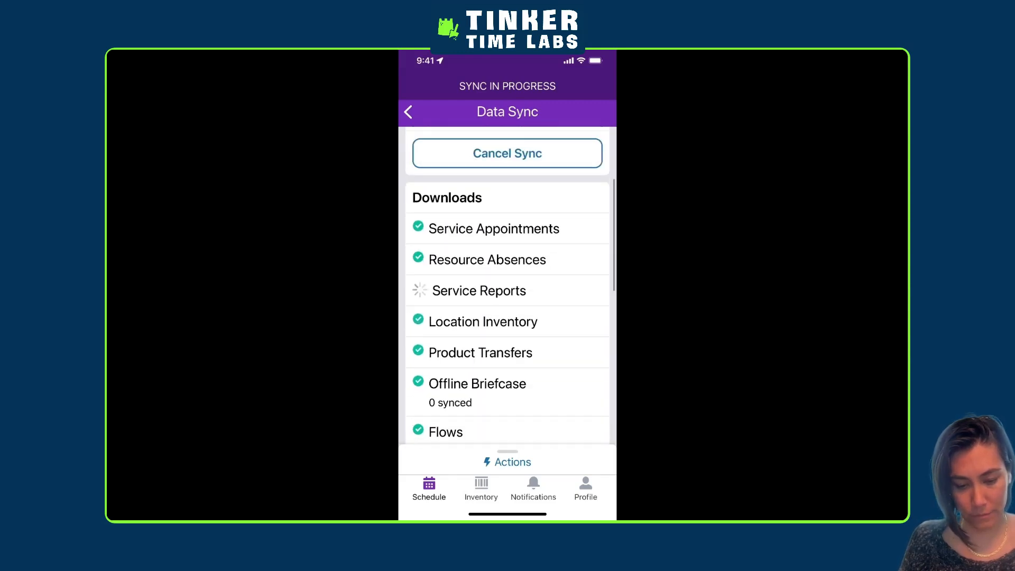
{"action": "scroll", "coordinate": [510, 277], "scroll_direction": "up", "scroll_amount": 2}
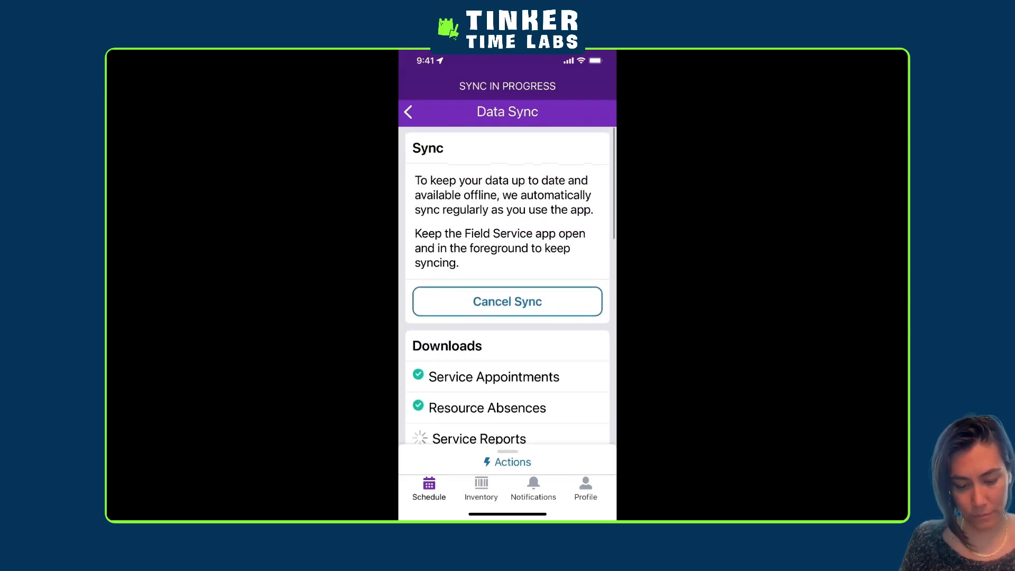
{"action": "scroll", "coordinate": [508, 286], "scroll_direction": "down", "scroll_amount": 5}
{"action": "scroll", "coordinate": [508, 285], "scroll_direction": "up", "scroll_amount": 3}
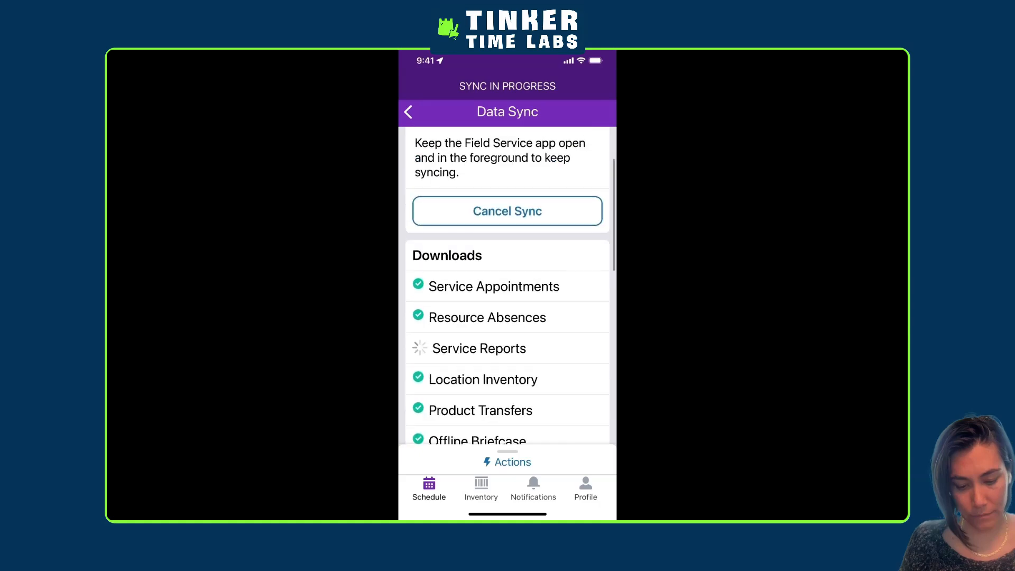
{"action": "scroll", "coordinate": [508, 285], "scroll_direction": "down", "scroll_amount": 1}
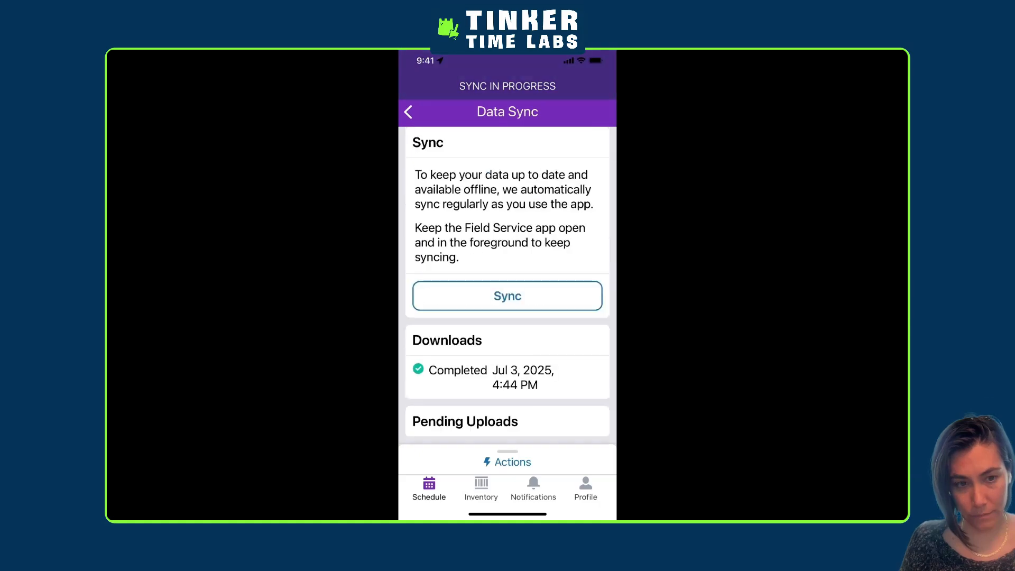
{"action": "left_click", "coordinate": [408, 112]}
Preview a new service document for the work order to check which template it uses, and close the preview
{"action": "scroll", "coordinate": [507, 296], "scroll_direction": "down", "scroll_amount": 15}
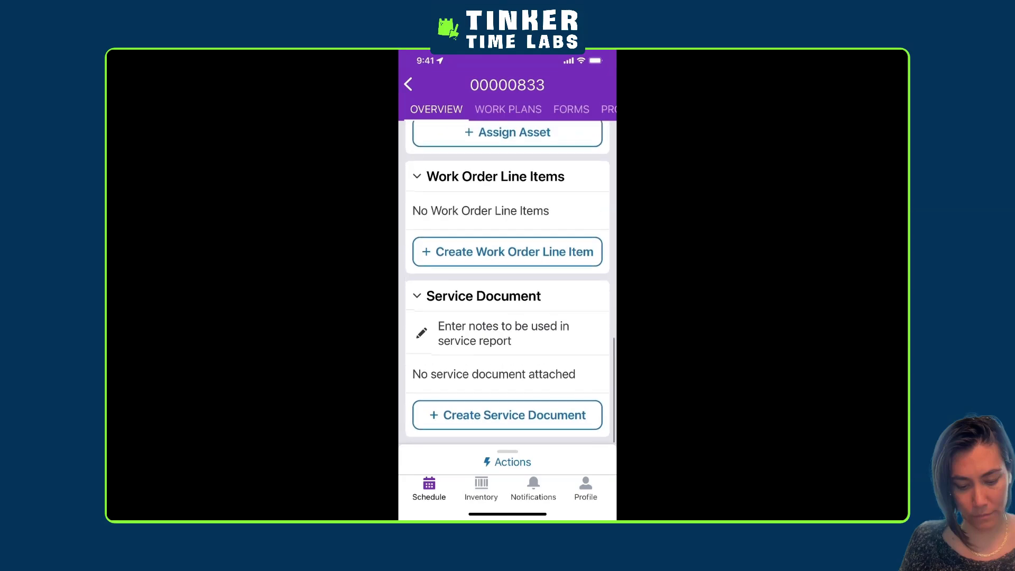
{"action": "left_click", "coordinate": [508, 415]}
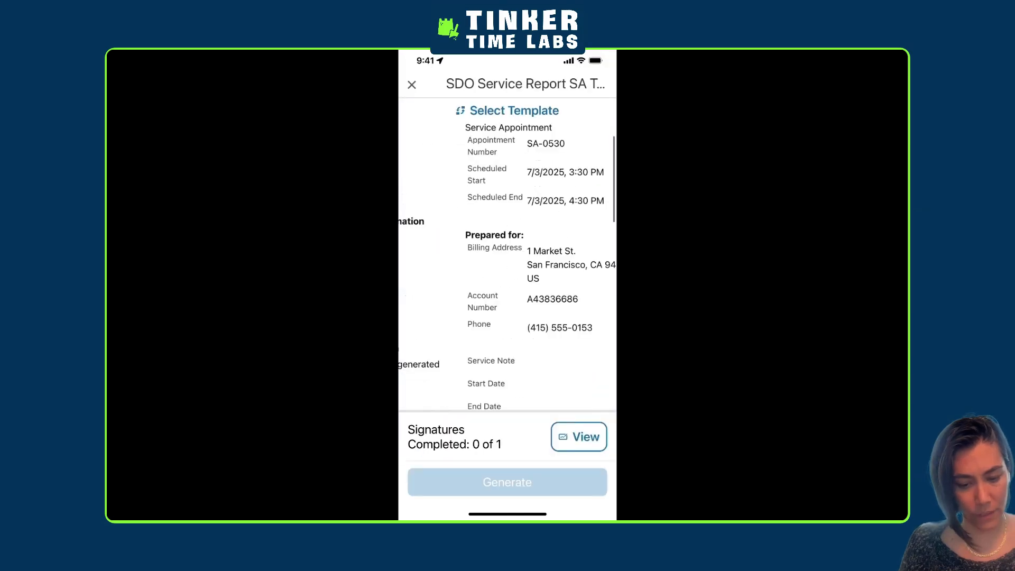
{"action": "scroll", "coordinate": [508, 264], "scroll_direction": "down", "scroll_amount": 5}
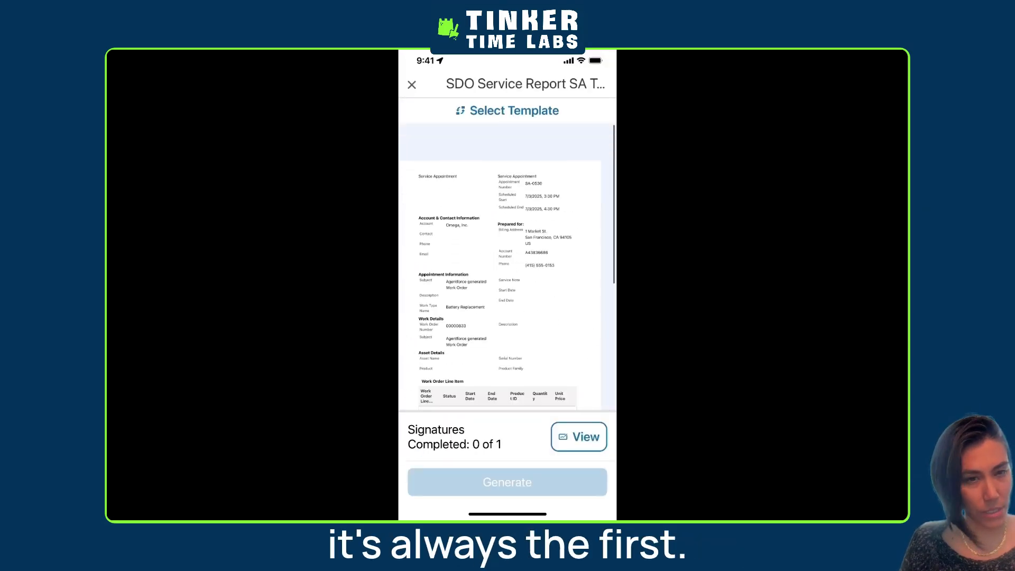
{"action": "left_click", "coordinate": [412, 84]}
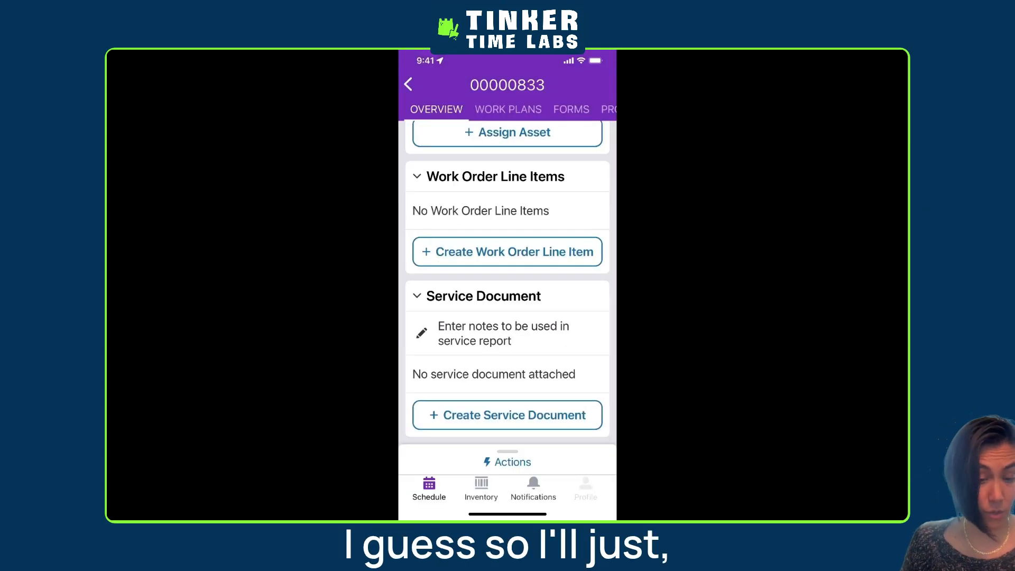
Log out of the active Field Service account through account management and confirm the logout
{"action": "left_click", "coordinate": [585, 489]}
{"action": "left_click", "coordinate": [600, 84]}
{"action": "left_click", "coordinate": [508, 400]}
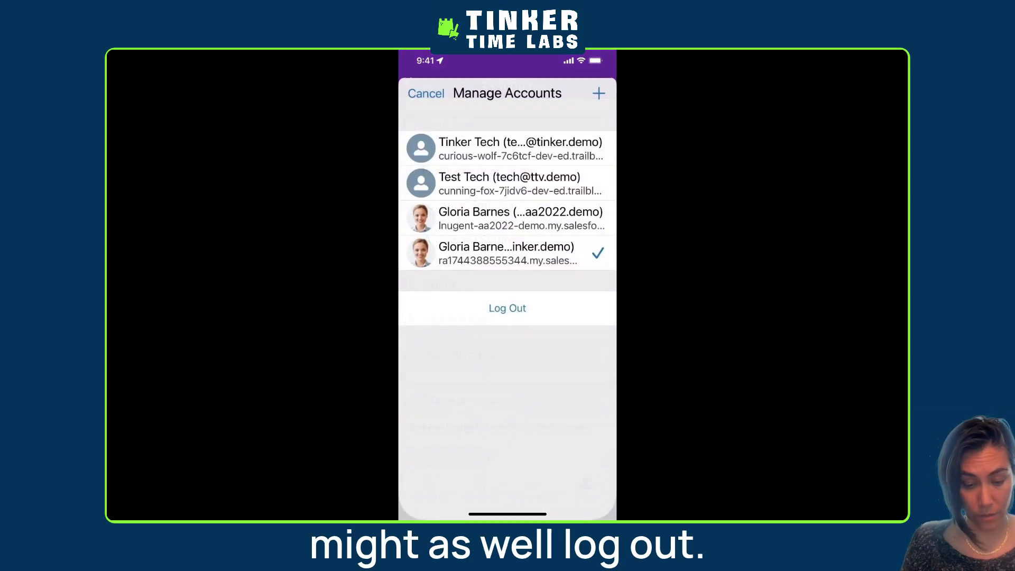
{"action": "left_click", "coordinate": [507, 308]}
{"action": "left_click", "coordinate": [546, 317]}
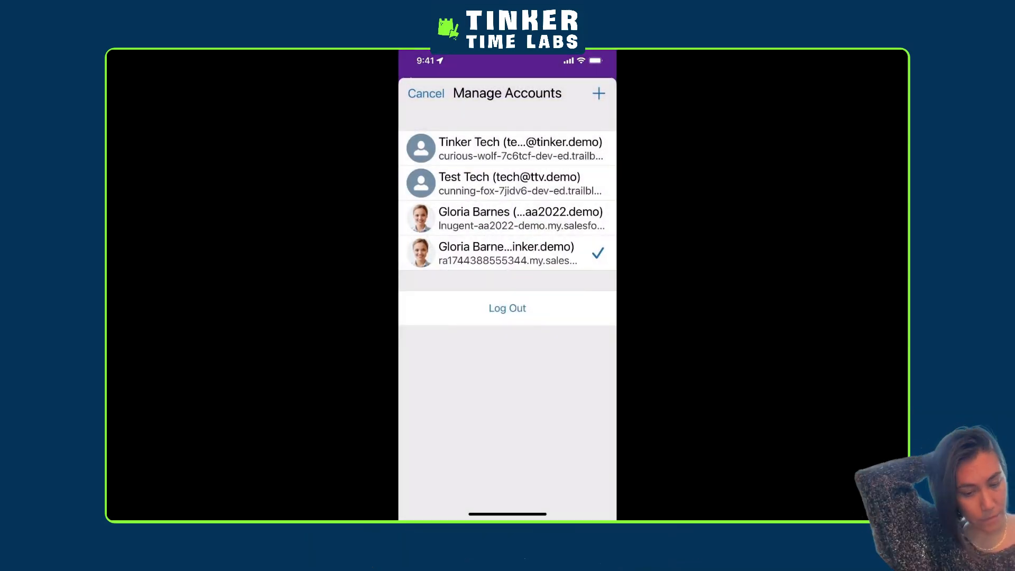
Switch to the first saved technician account, postpone the location permission update, and open the login form for another account
{"action": "left_click", "coordinate": [507, 149]}
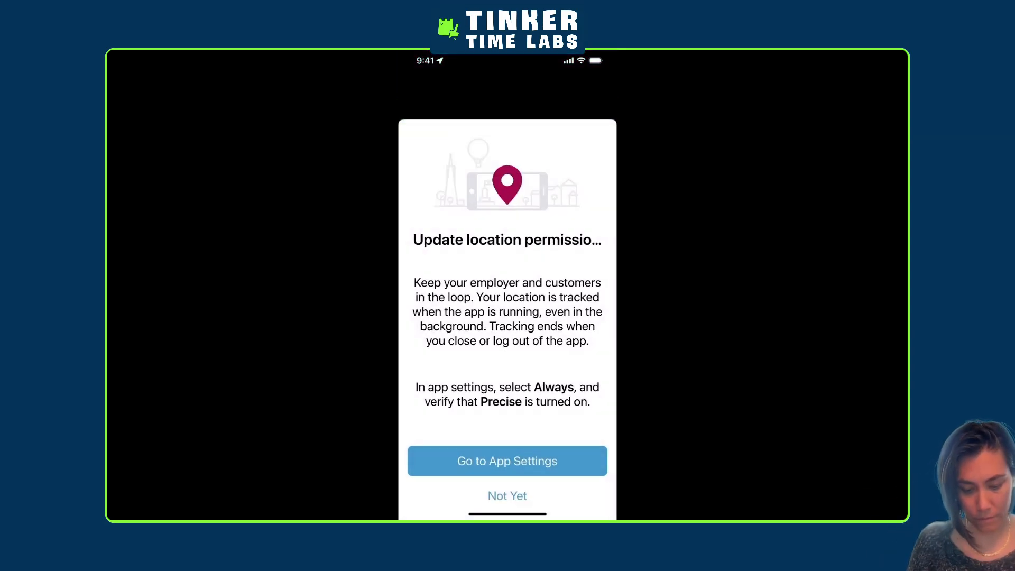
{"action": "left_click", "coordinate": [508, 496]}
{"action": "left_click", "coordinate": [586, 488]}
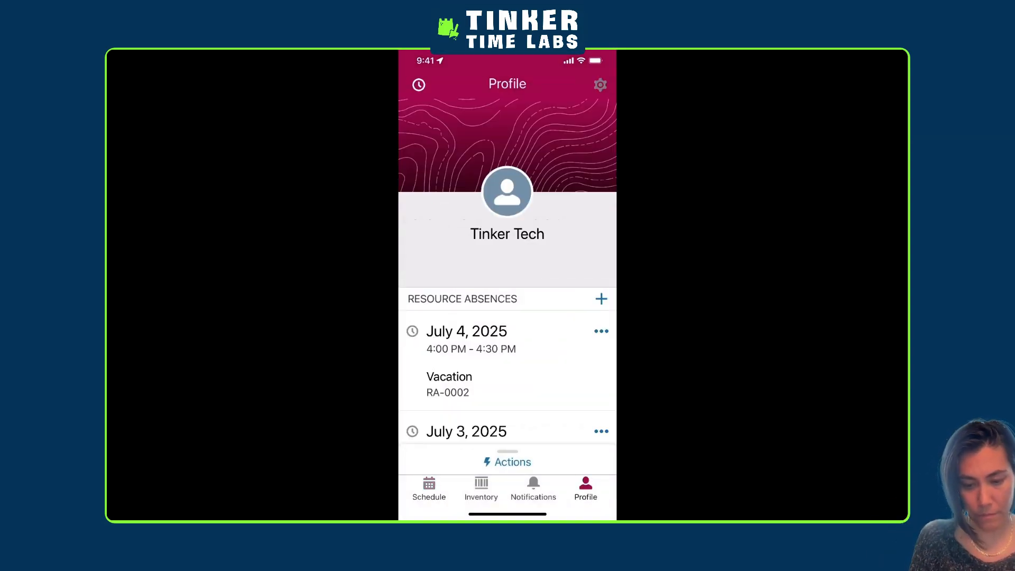
{"action": "left_click", "coordinate": [601, 85]}
{"action": "left_click", "coordinate": [468, 399]}
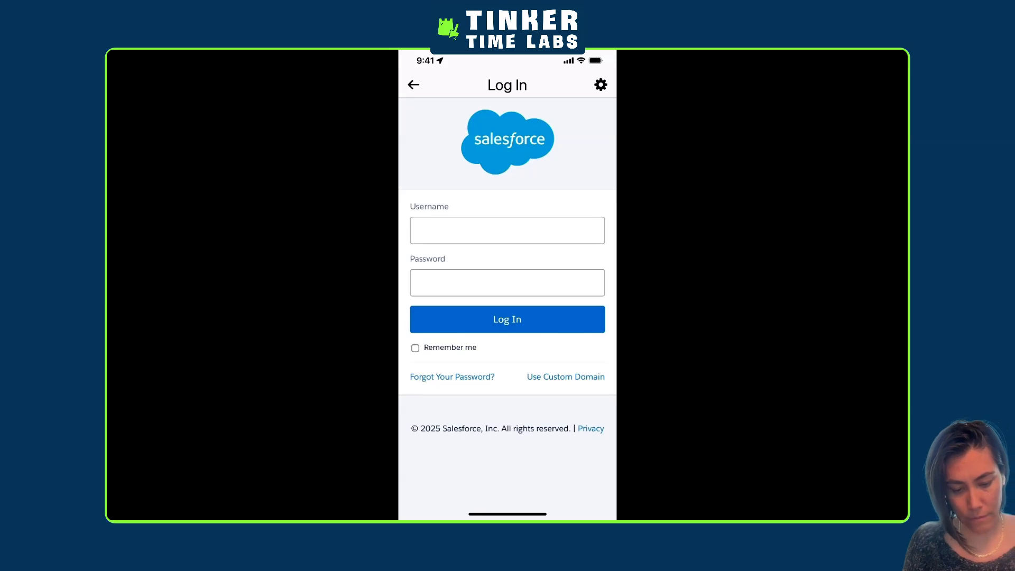
Log in with the technician's username and account password, and allow Salesforce Field Service for iOS access
{"action": "left_click", "coordinate": [508, 231]}
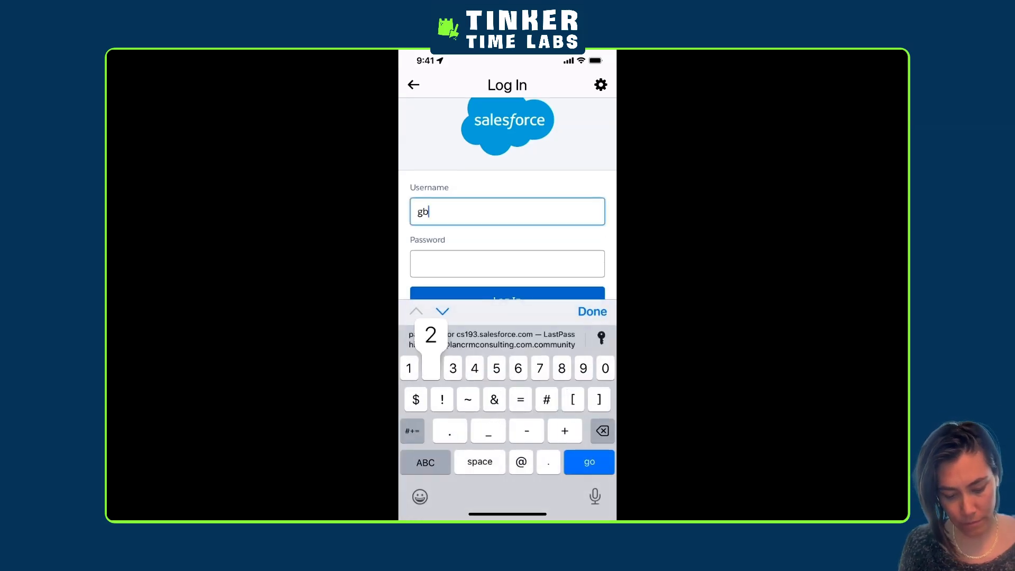
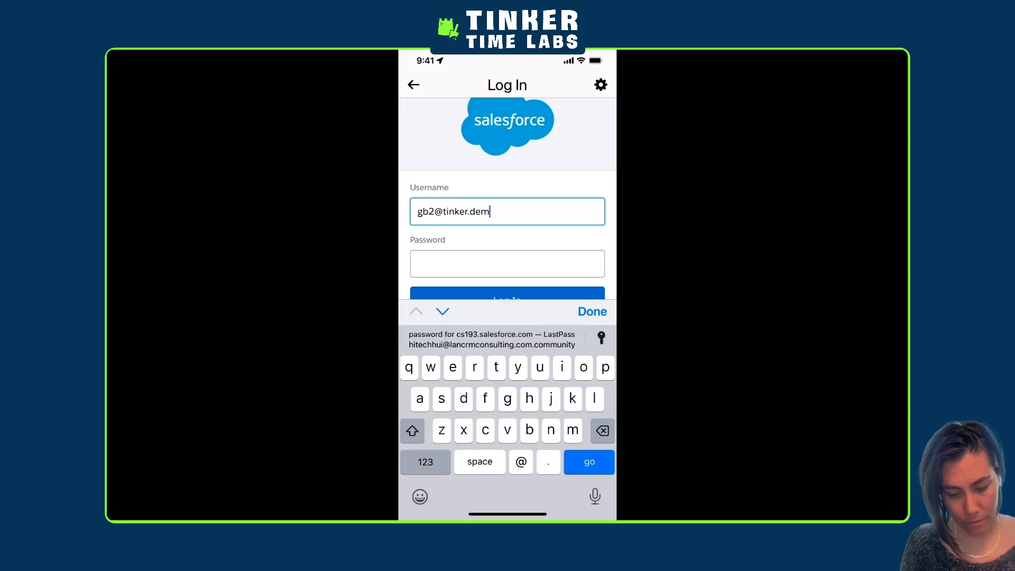
{"action": "left_click", "coordinate": [508, 264]}
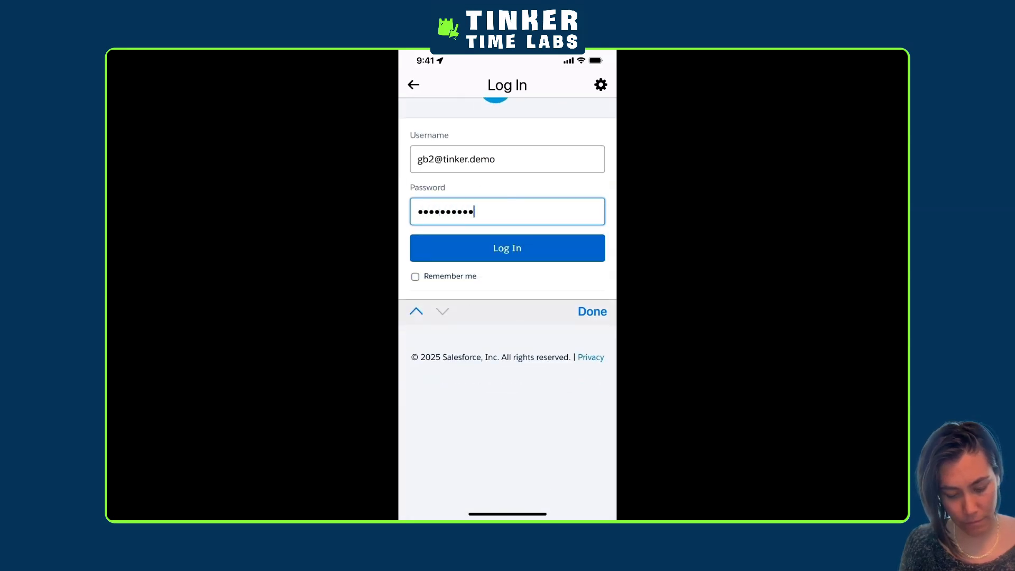
{"action": "key", "text": "Return"}
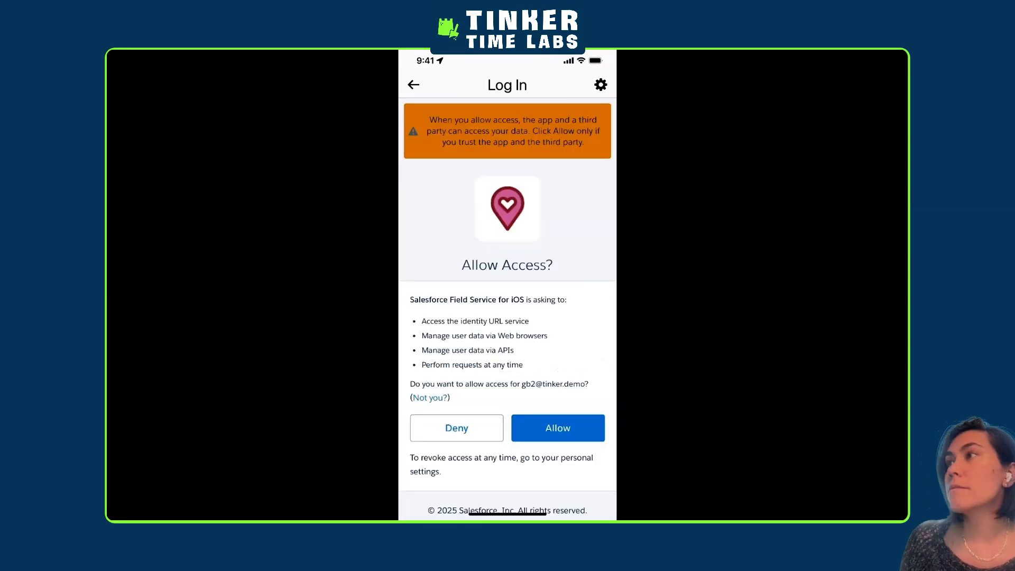
{"action": "left_click", "coordinate": [558, 428]}
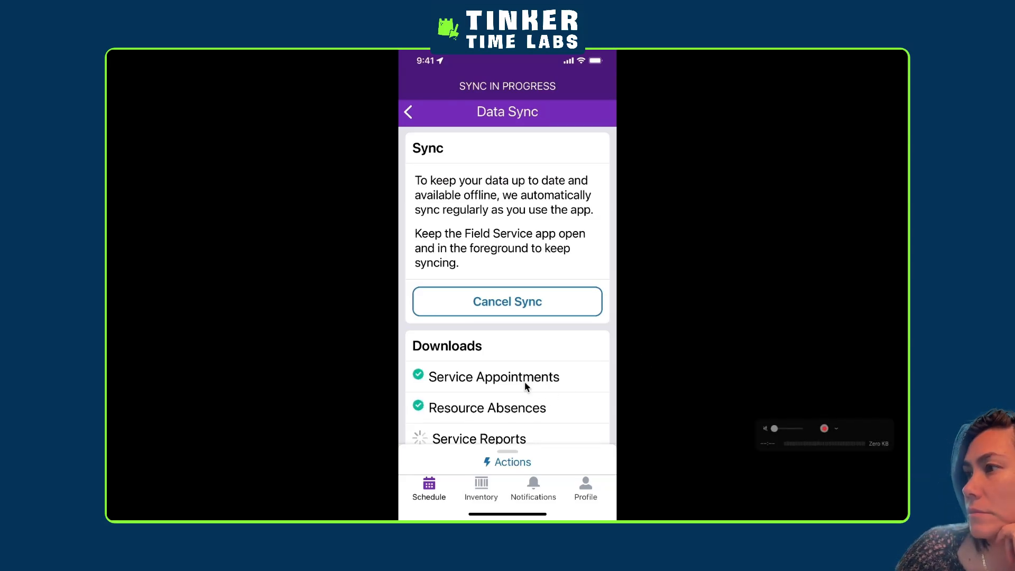
Switch to the browser, search the web for "salesforce document builder field service", and open the Document Builder article on Salesforce Help
{"action": "key", "text": "ctrl+Right"}
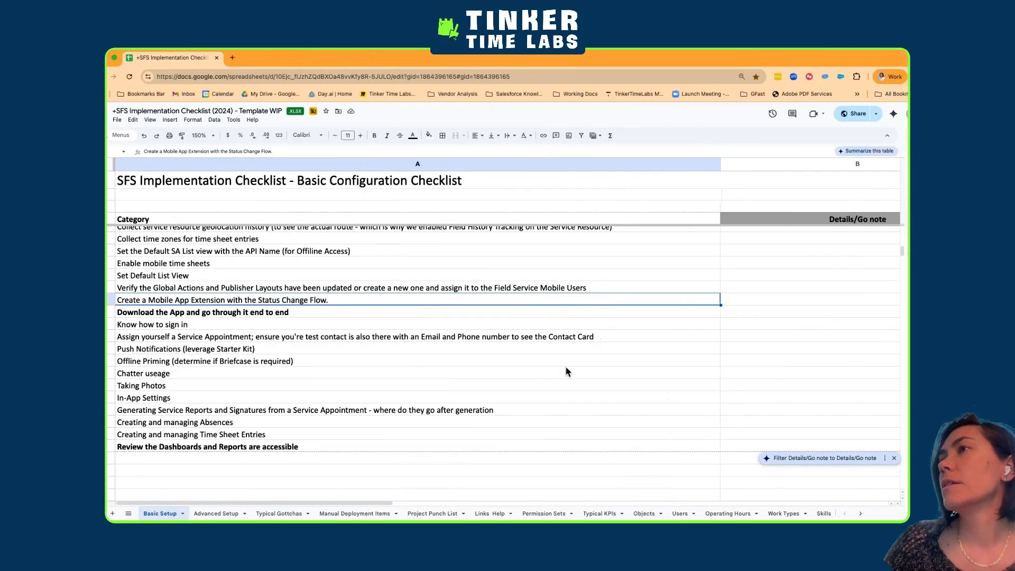
{"action": "key", "text": "ctrl+Right"}
{"action": "left_click", "coordinate": [793, 58]}
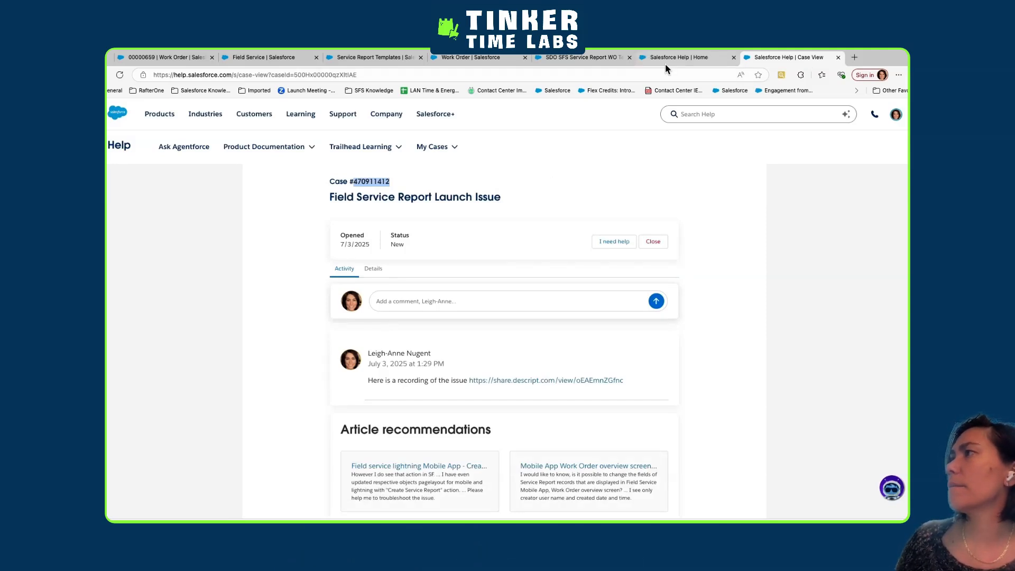
{"action": "left_click", "coordinate": [665, 58]}
{"action": "key", "text": "super+t"}
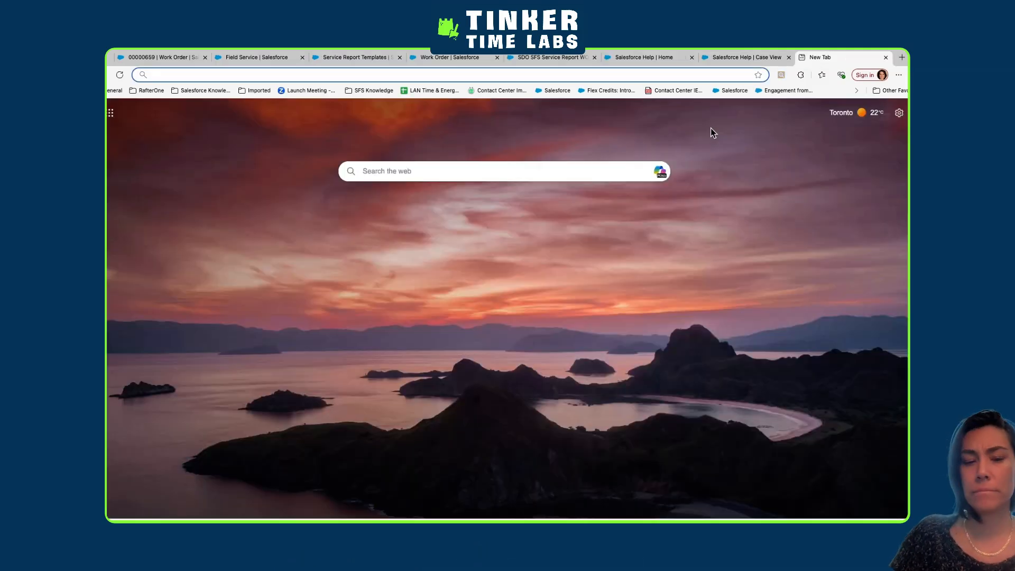
{"action": "type", "text": "sales"}
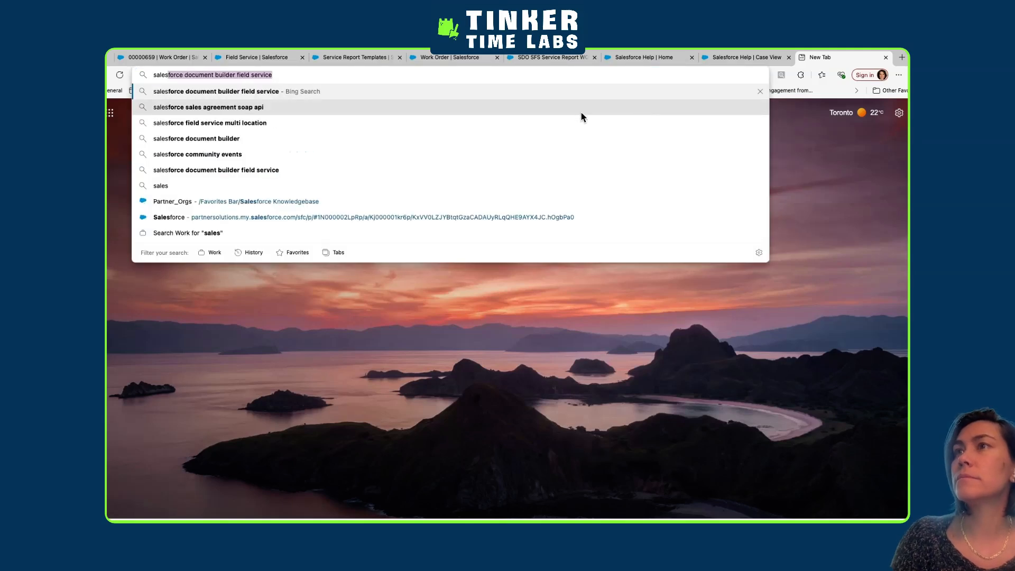
{"action": "key", "text": "Right"}
{"action": "key", "text": "Return"}
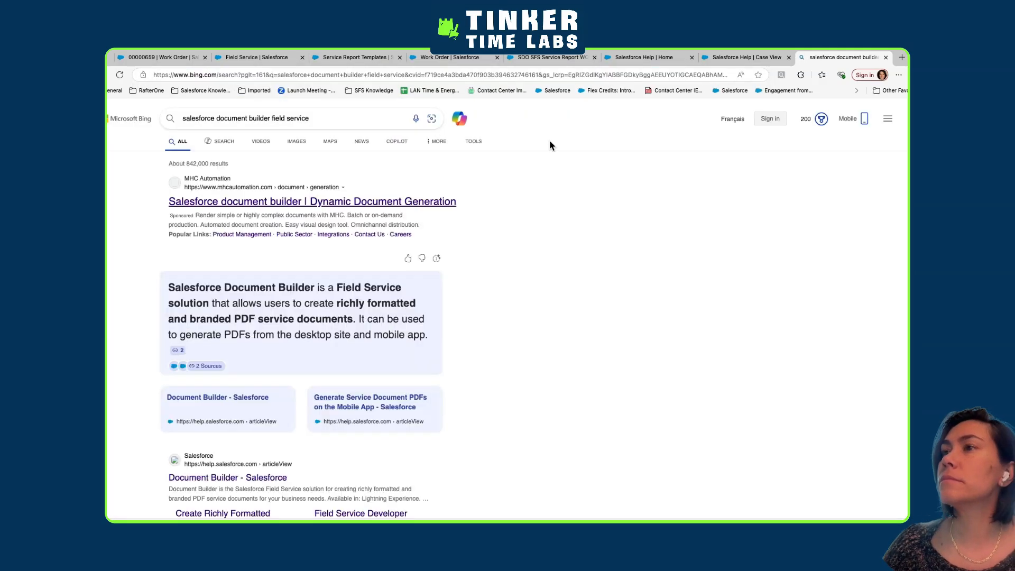
{"action": "scroll", "coordinate": [217, 439], "scroll_direction": "down", "scroll_amount": 5}
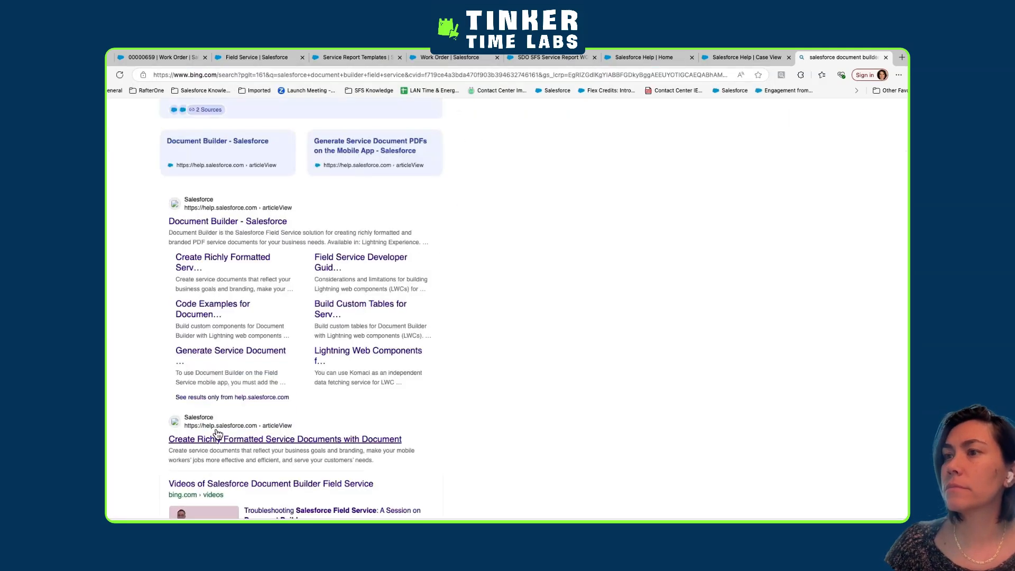
{"action": "left_click", "coordinate": [220, 223]}
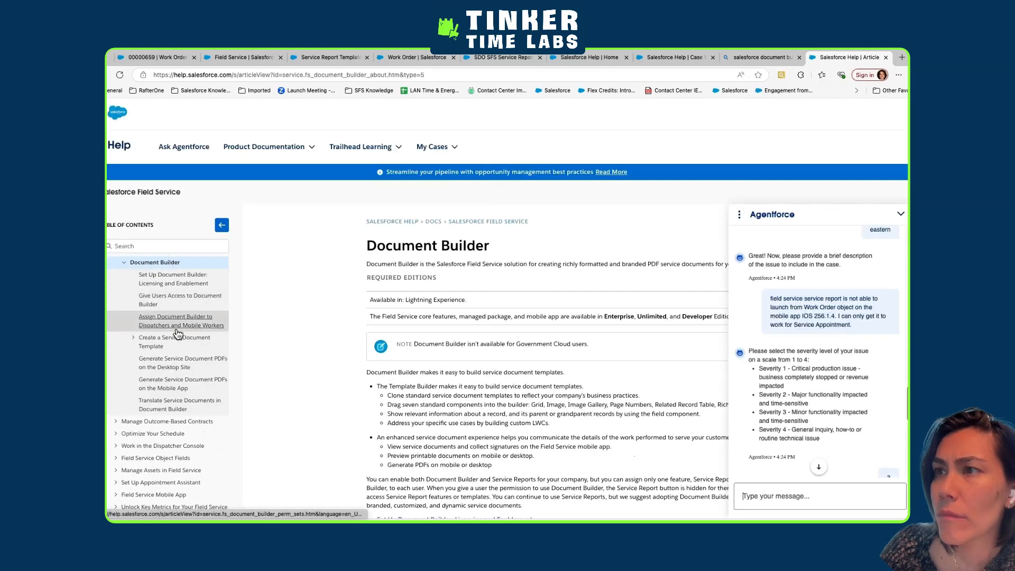
Read the default-assignment rules and the note on controlling templates in the Activate a Service Document Template article, with the Agentforce chat collapsed
{"action": "left_click", "coordinate": [176, 344]}
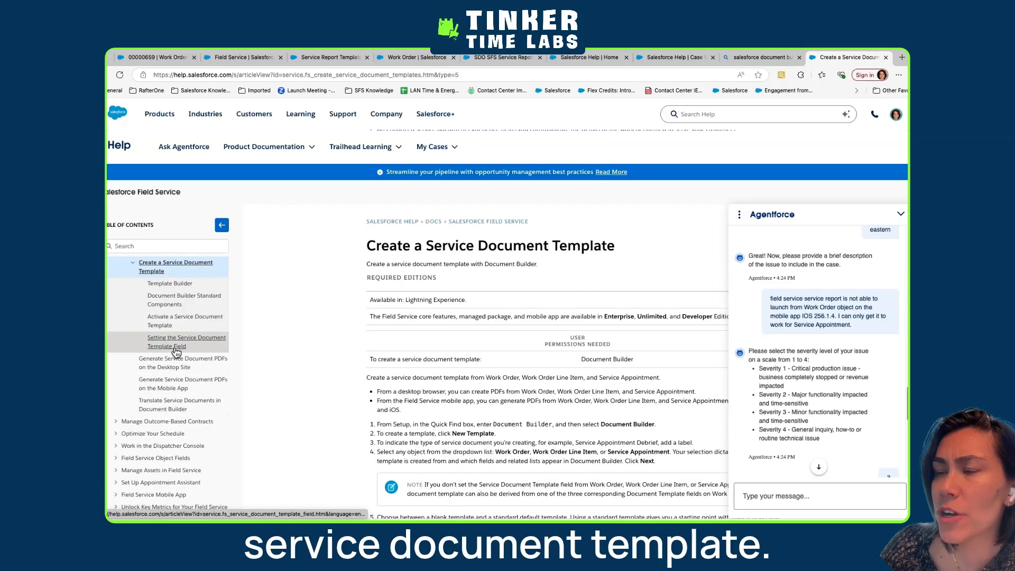
{"action": "left_click", "coordinate": [171, 321]}
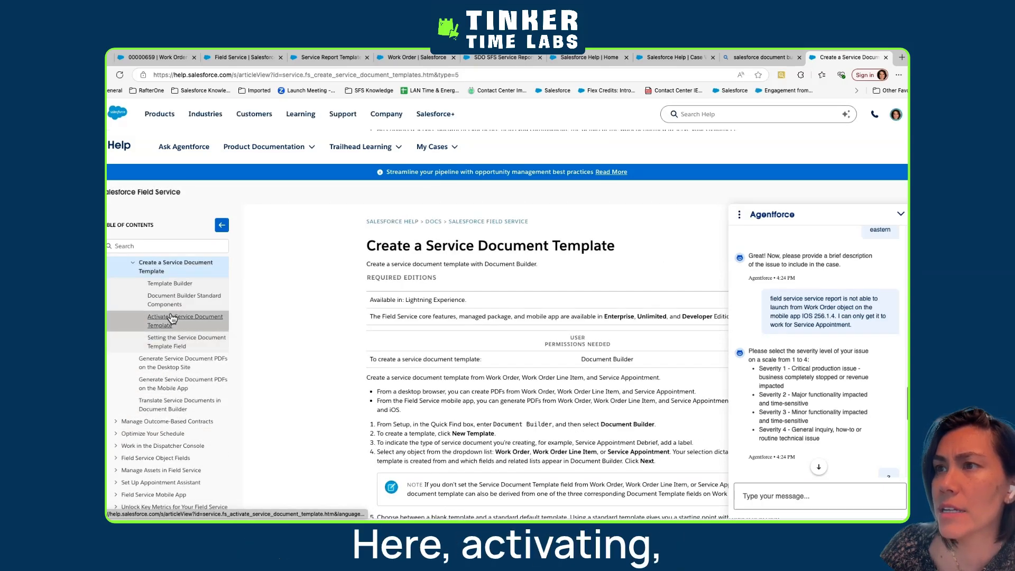
{"action": "left_click", "coordinate": [900, 215]}
{"action": "scroll", "coordinate": [408, 349], "scroll_direction": "down", "scroll_amount": 1}
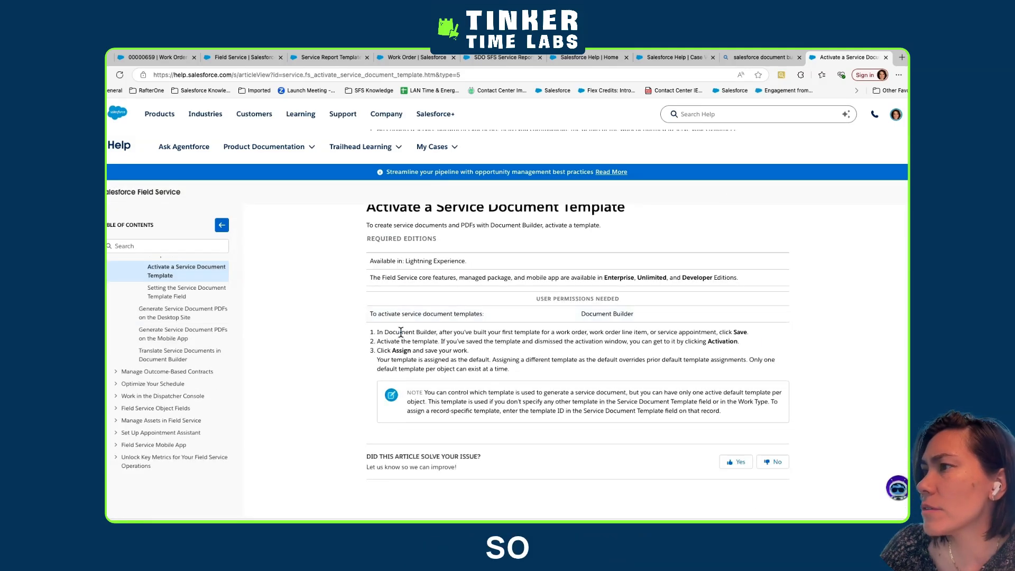
{"action": "left_click_drag", "start_coordinate": [400, 332], "coordinate": [504, 354]}
{"action": "left_click", "coordinate": [465, 341]}
{"action": "left_click_drag", "start_coordinate": [442, 360], "coordinate": [545, 381]}
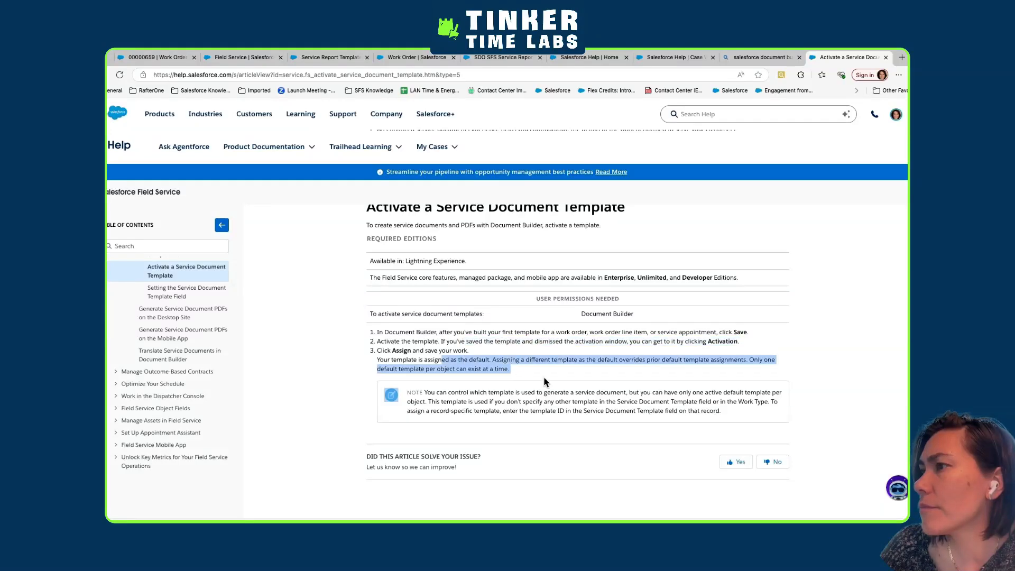
{"action": "left_click_drag", "start_coordinate": [454, 392], "coordinate": [733, 418]}
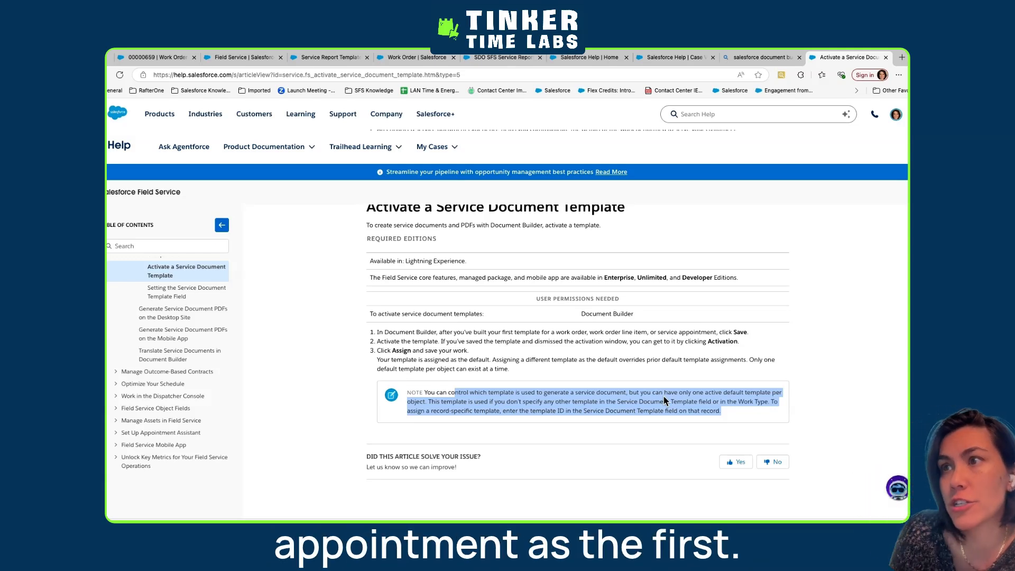
Consult the Setting the Service Document Template Field article and copy the template ID from the SDO SFS Service Report WO Template's URL
{"action": "left_click", "coordinate": [182, 301]}
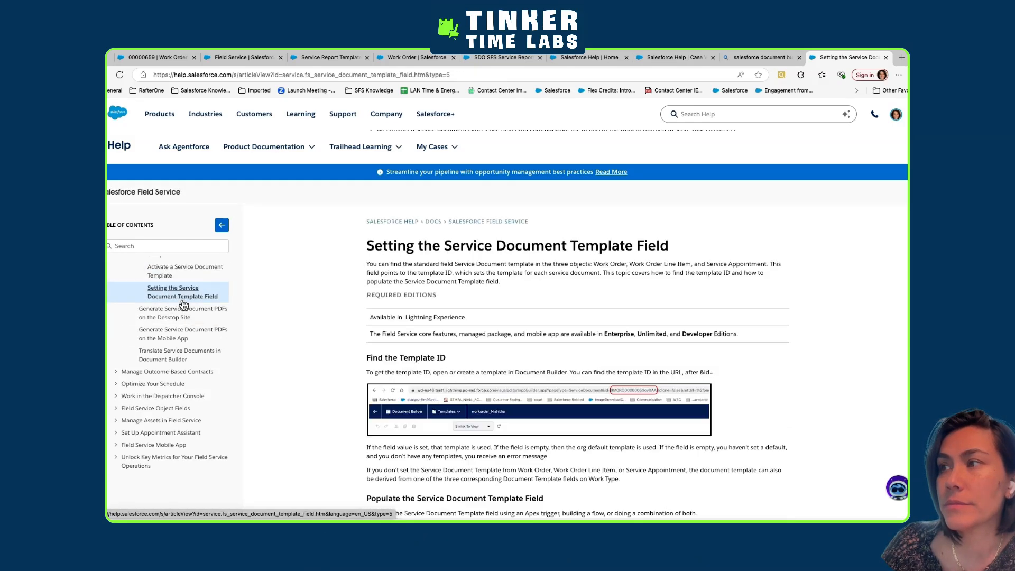
{"action": "scroll", "coordinate": [549, 489], "scroll_direction": "down", "scroll_amount": 1}
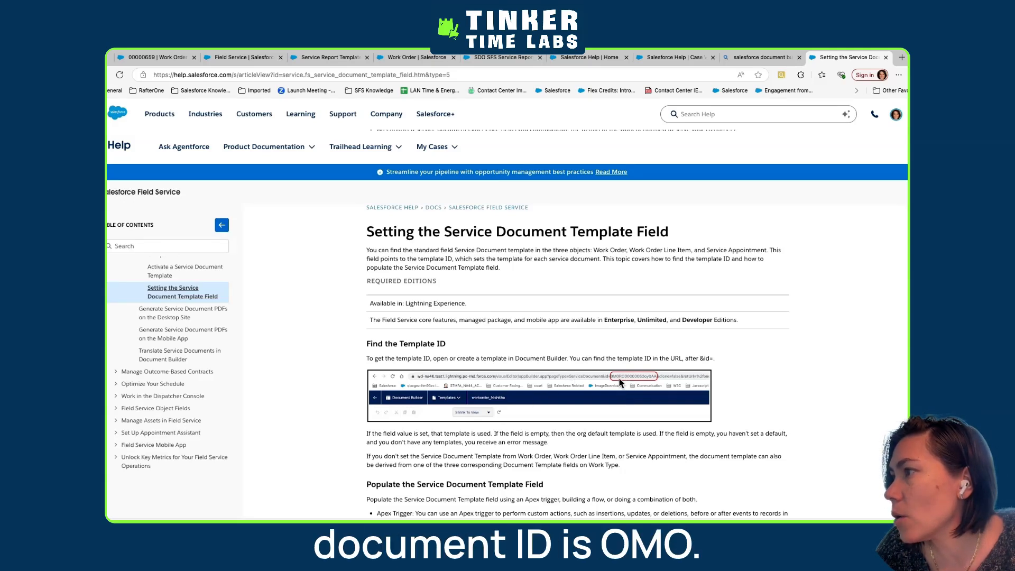
{"action": "left_click", "coordinate": [478, 59]}
{"action": "left_click_drag", "start_coordinate": [494, 75], "coordinate": [767, 71]}
{"action": "double_click", "coordinate": [733, 76]}
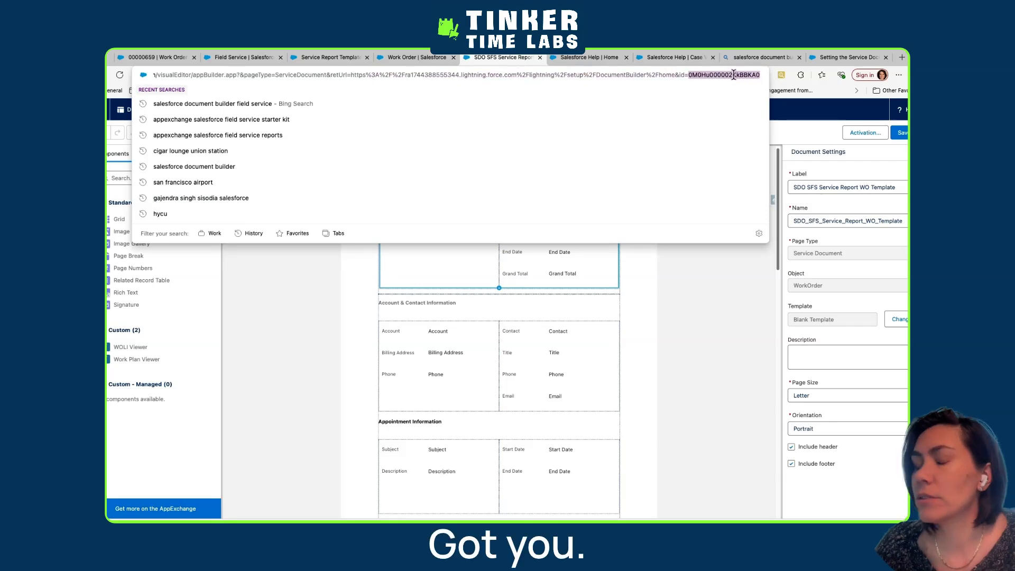
{"action": "left_click", "coordinate": [712, 315]}
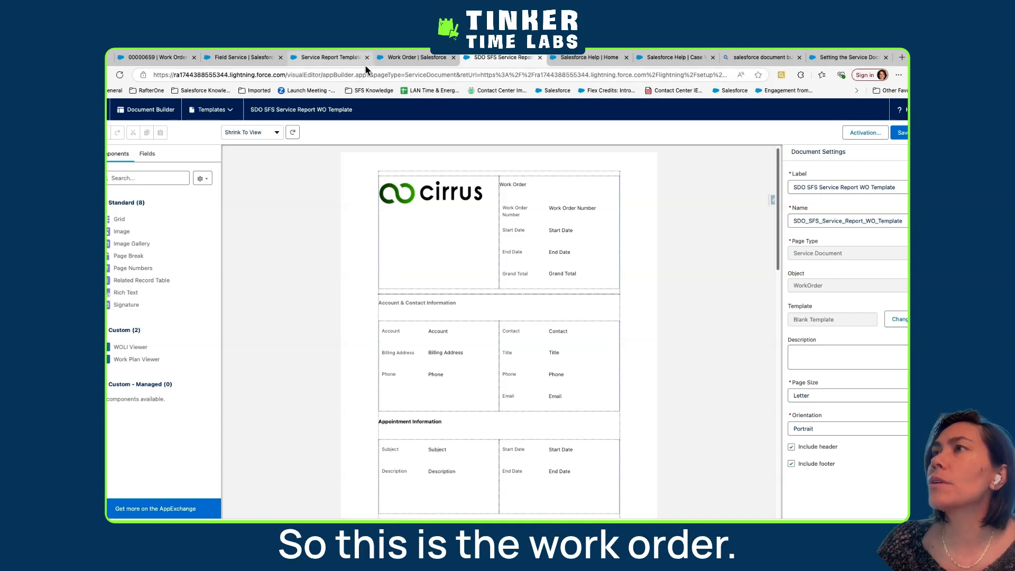
Set the Service Document Template field of the Displaytech work order to 0M0Hu000002KkBBKA0 and save the record
{"action": "left_click", "coordinate": [158, 61]}
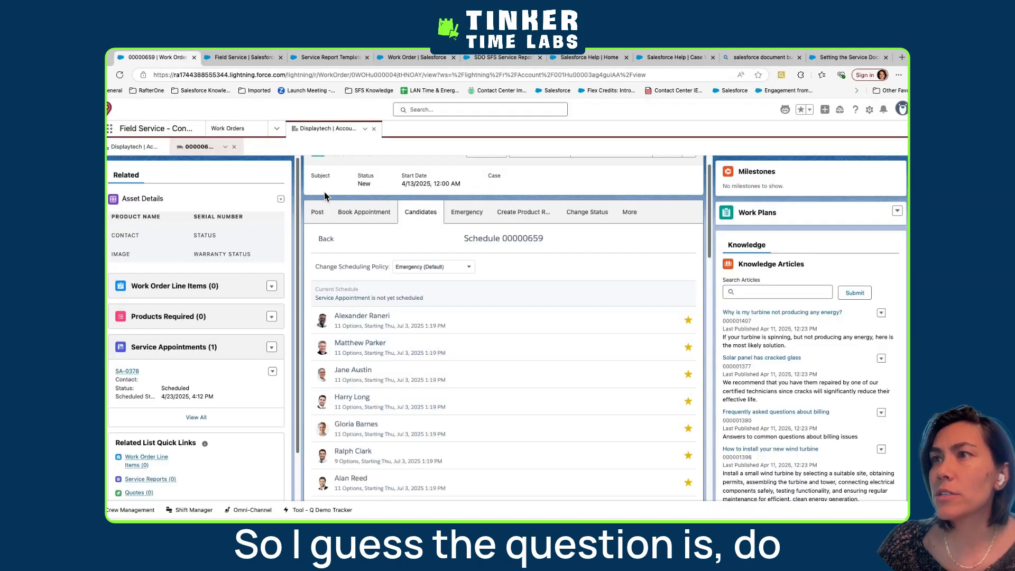
{"action": "scroll", "coordinate": [381, 256], "scroll_direction": "up", "scroll_amount": 1}
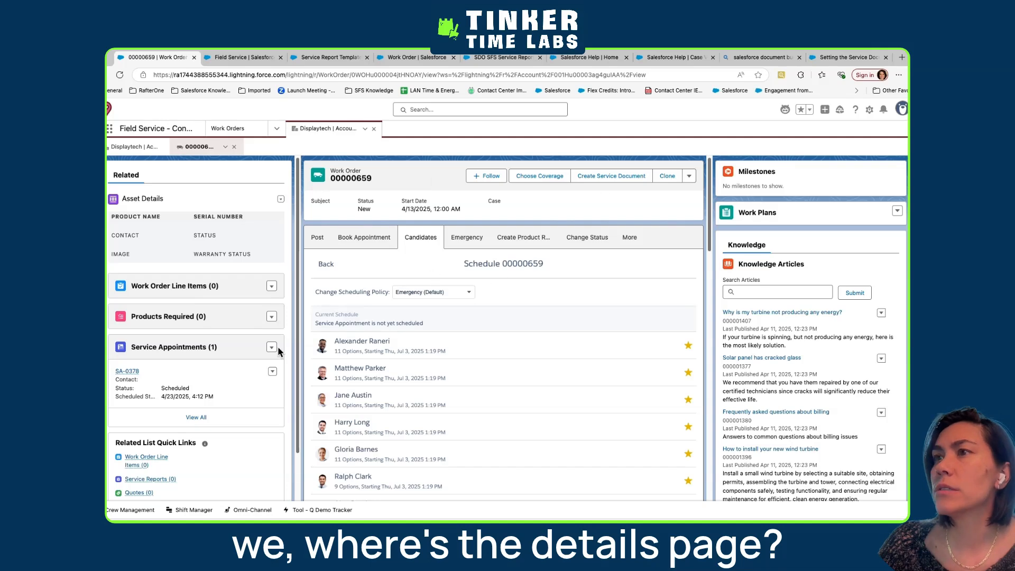
{"action": "scroll", "coordinate": [646, 290], "scroll_direction": "down", "scroll_amount": 5}
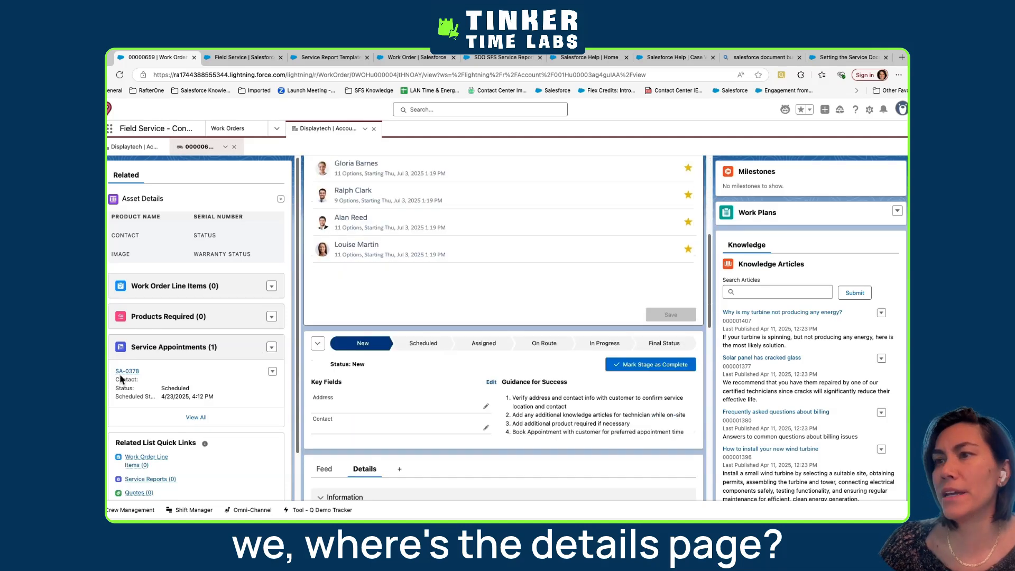
{"action": "scroll", "coordinate": [119, 373], "scroll_direction": "down", "scroll_amount": 2}
{"action": "scroll", "coordinate": [363, 424], "scroll_direction": "down", "scroll_amount": 3}
{"action": "scroll", "coordinate": [381, 429], "scroll_direction": "down", "scroll_amount": 5}
{"action": "scroll", "coordinate": [401, 395], "scroll_direction": "up", "scroll_amount": 2}
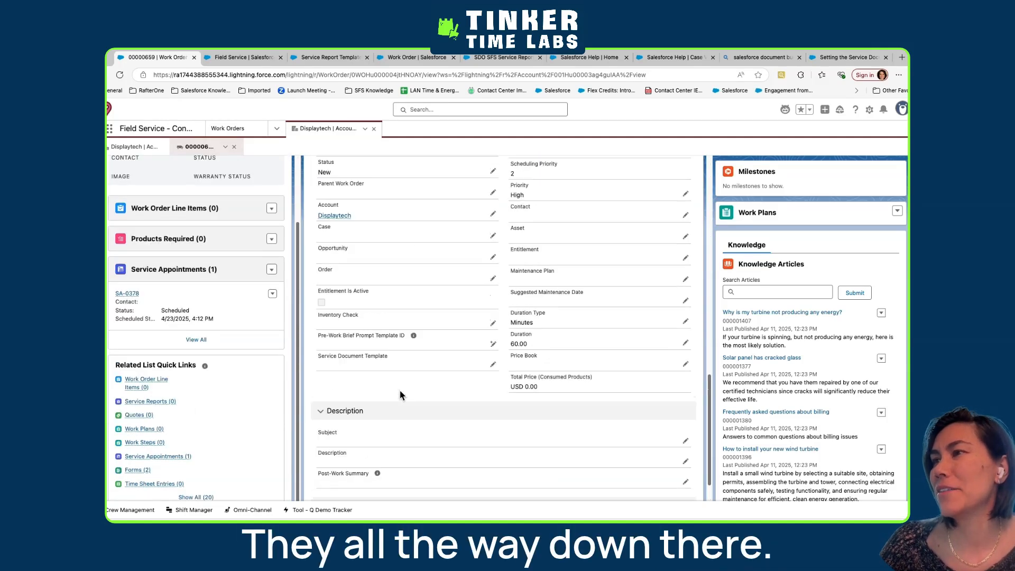
{"action": "left_click", "coordinate": [492, 364]}
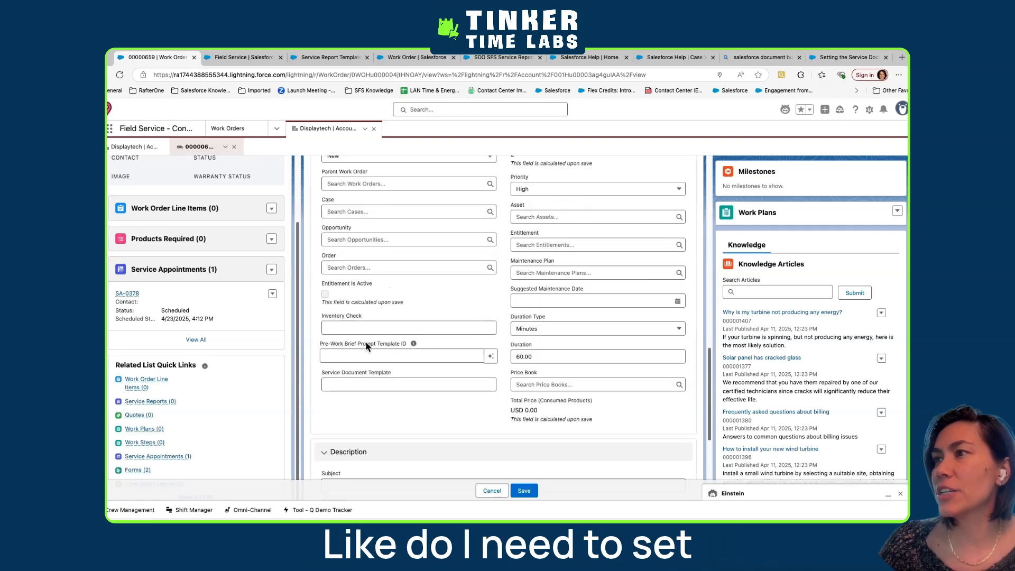
{"action": "type", "text": "0M0Hu000002KkBBKA0"}
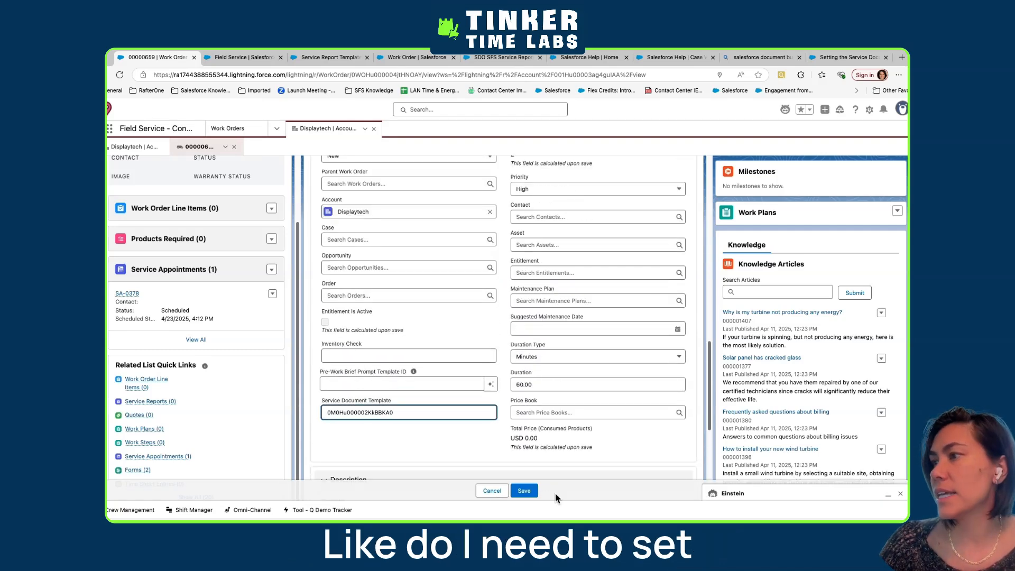
{"action": "left_click", "coordinate": [524, 491]}
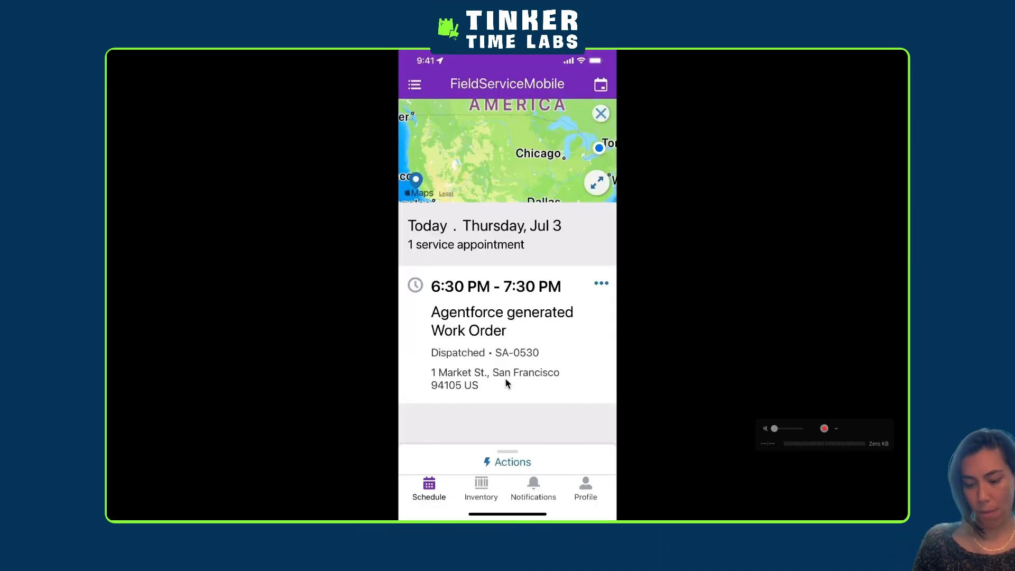
In the Field Service mobile app, preview a new service document for the Agentforce generated work order to check its template, and close the preview
{"action": "left_click", "coordinate": [505, 377]}
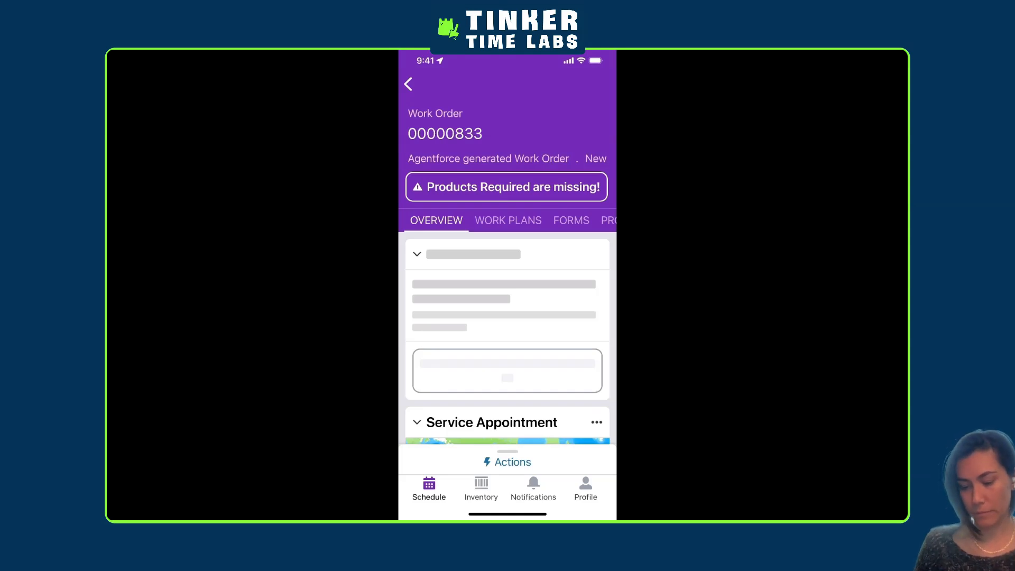
{"action": "scroll", "coordinate": [508, 272], "scroll_direction": "down", "scroll_amount": 15}
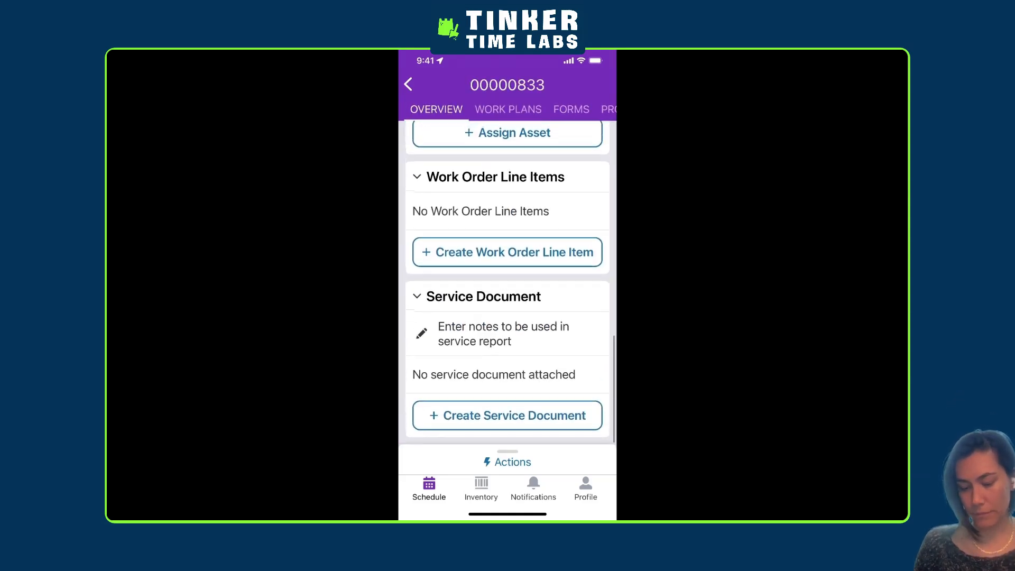
{"action": "left_click", "coordinate": [508, 415]}
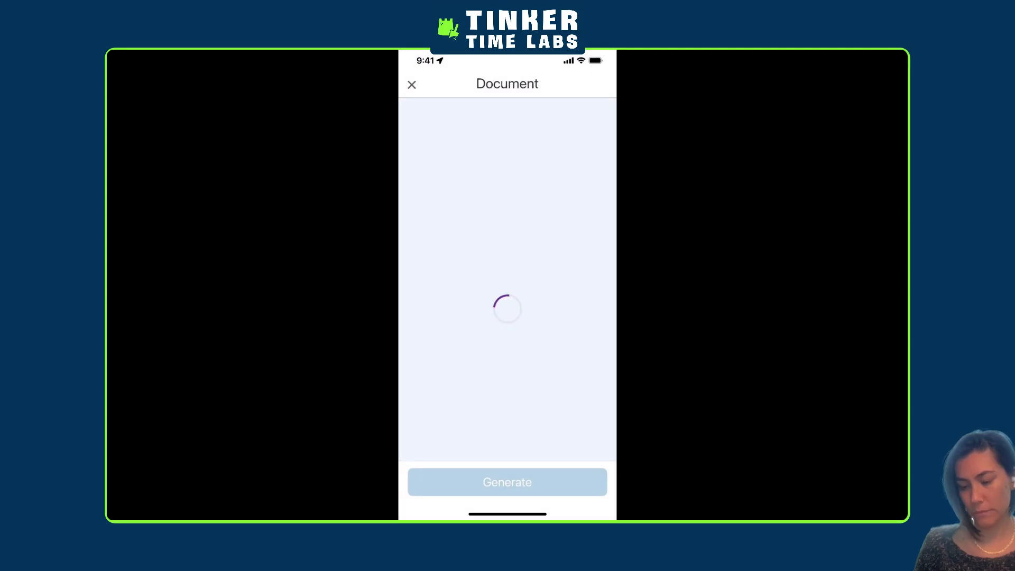
{"action": "scroll", "coordinate": [508, 268], "scroll_direction": "up", "scroll_amount": 3}
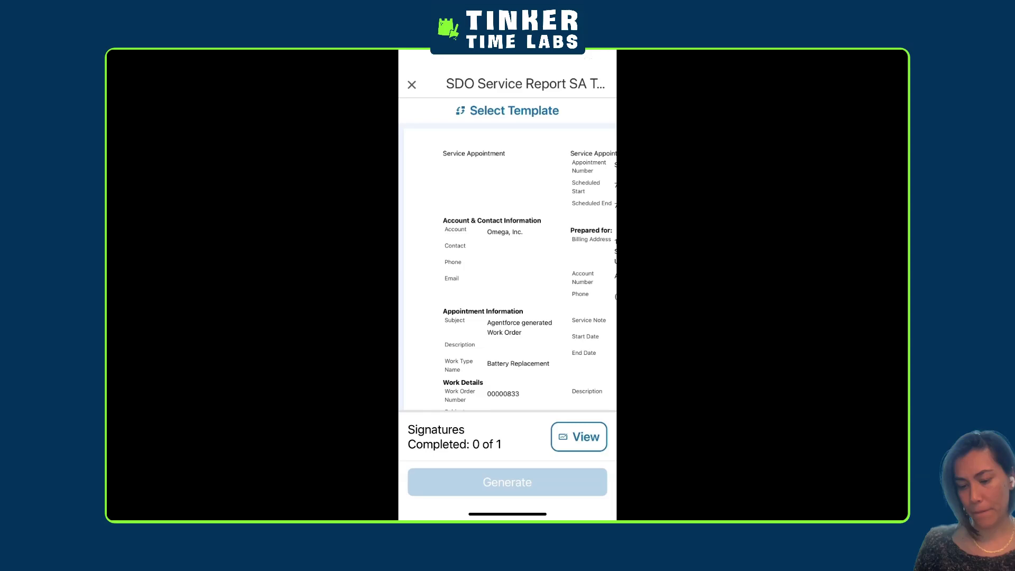
{"action": "left_click", "coordinate": [412, 85]}
Examine the mobile work order's details to check whether its template fields are populated
{"action": "scroll", "coordinate": [508, 286], "scroll_direction": "up", "scroll_amount": 12}
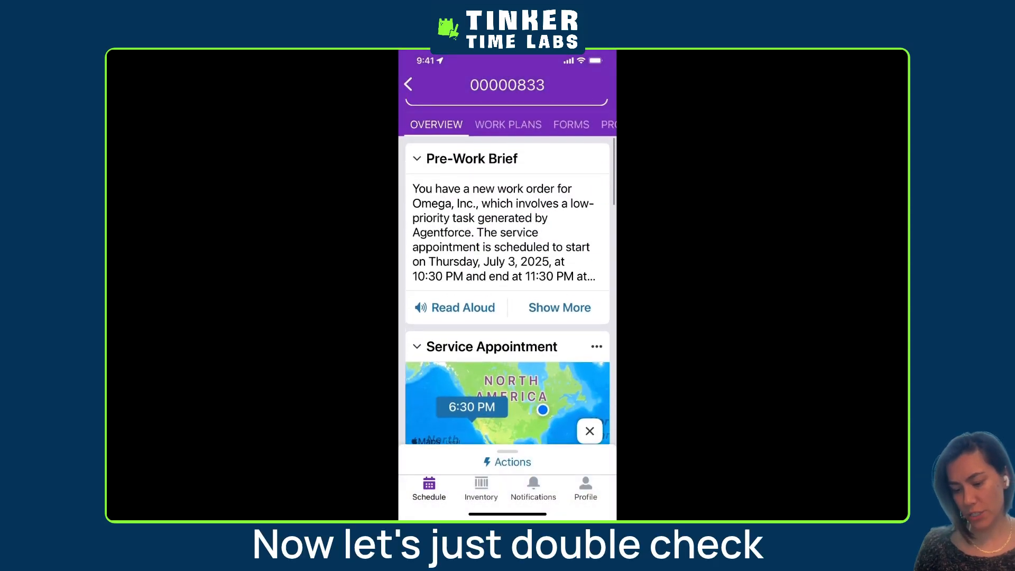
{"action": "scroll", "coordinate": [508, 286], "scroll_direction": "down", "scroll_amount": 1}
{"action": "scroll", "coordinate": [507, 285], "scroll_direction": "up", "scroll_amount": 2}
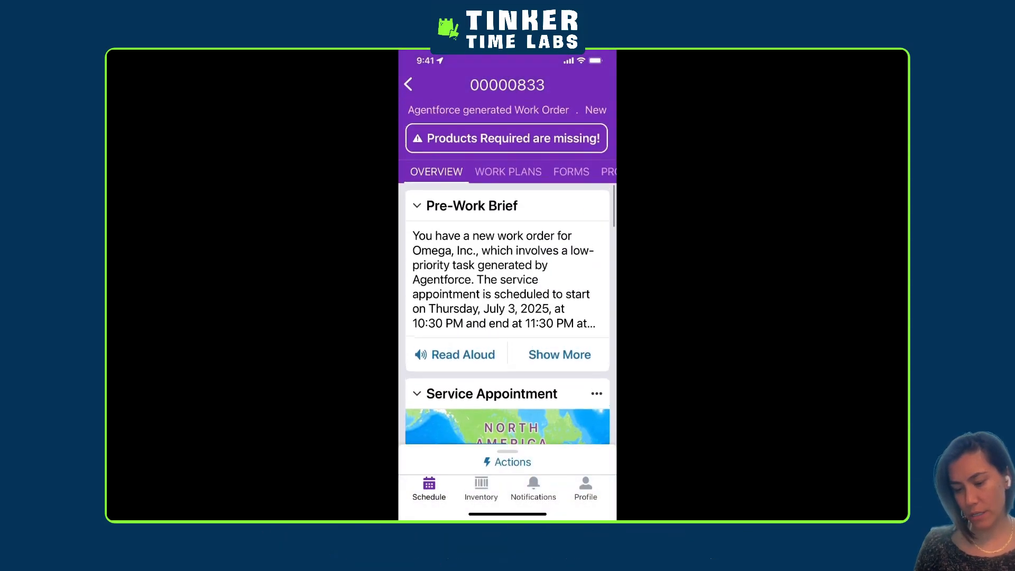
{"action": "left_click", "coordinate": [490, 172]}
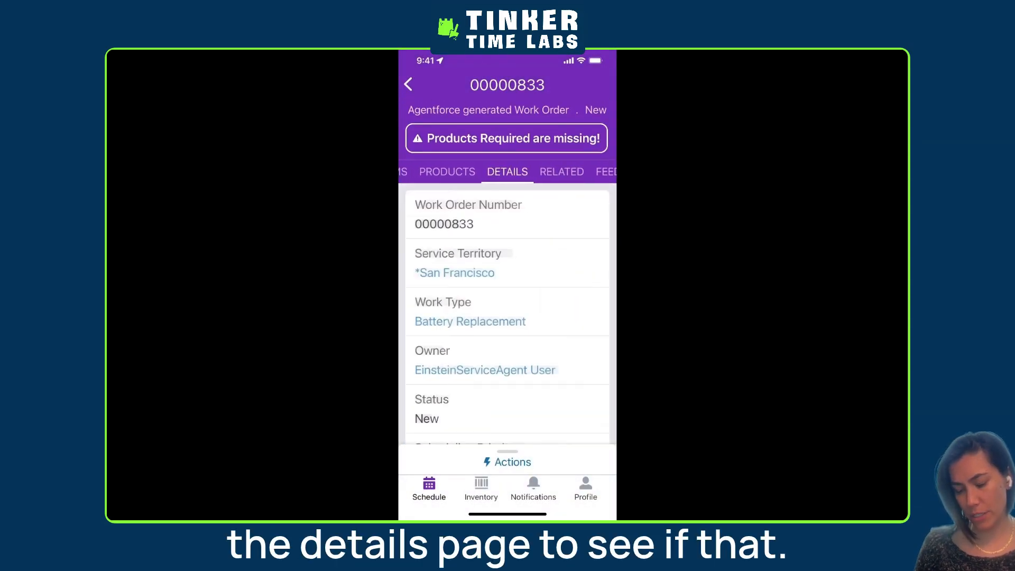
{"action": "scroll", "coordinate": [508, 286], "scroll_direction": "down", "scroll_amount": 2}
{"action": "scroll", "coordinate": [507, 280], "scroll_direction": "down", "scroll_amount": 15}
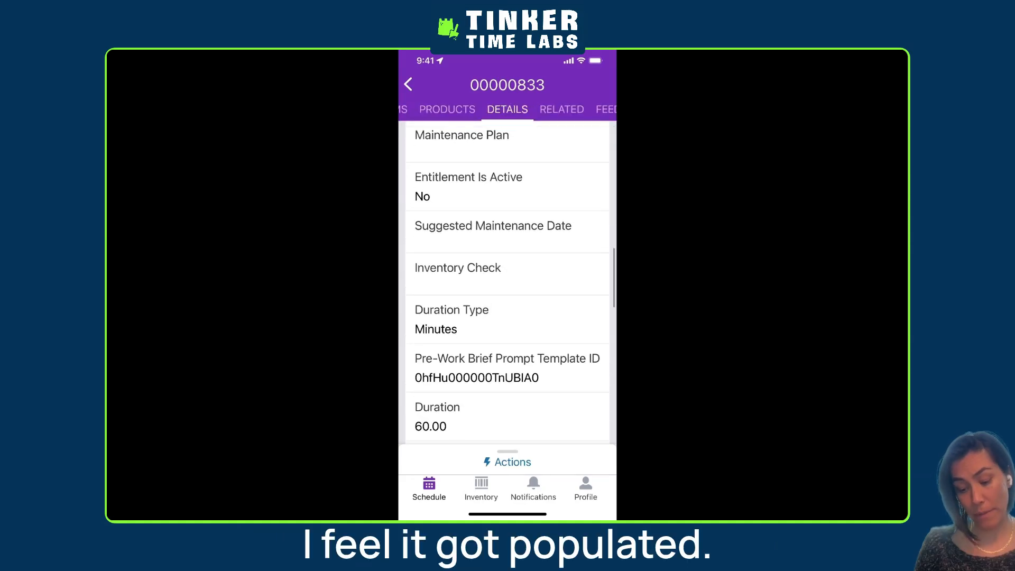
{"action": "scroll", "coordinate": [508, 280], "scroll_direction": "up", "scroll_amount": 15}
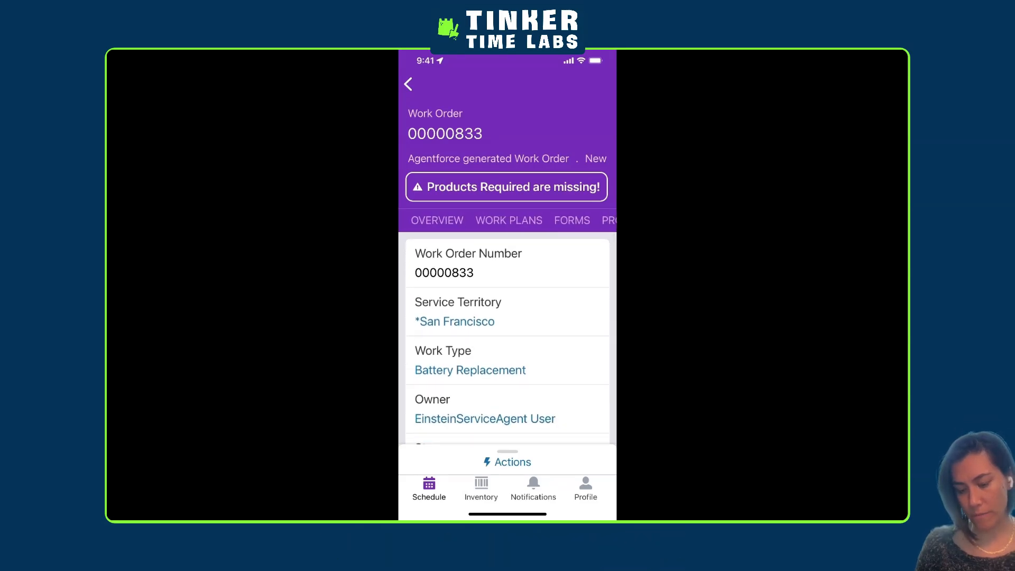
Preview the service document again from the work order's overview and inspect which template it uses
{"action": "left_click", "coordinate": [437, 221]}
{"action": "scroll", "coordinate": [508, 338], "scroll_direction": "down", "scroll_amount": 9}
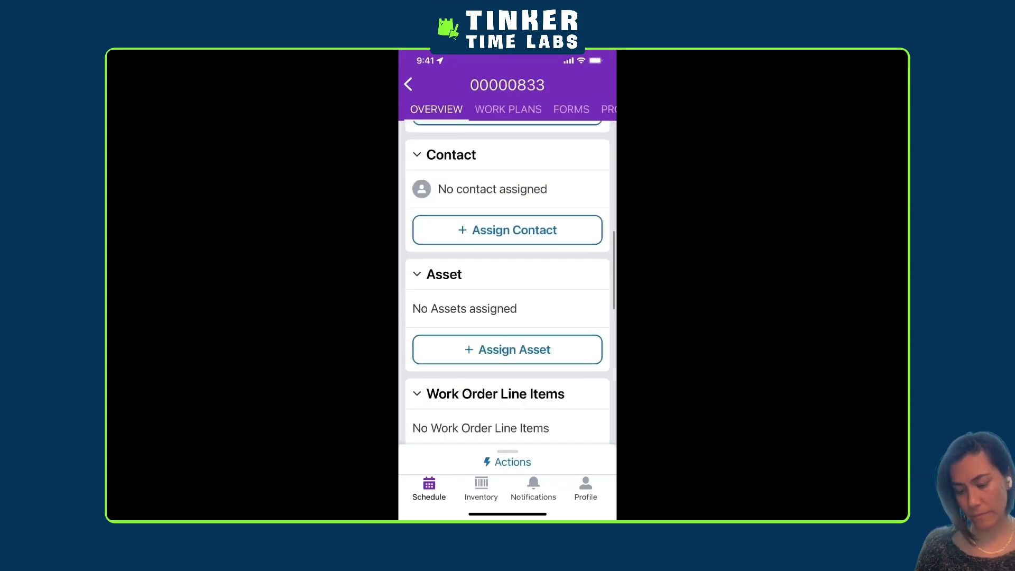
{"action": "scroll", "coordinate": [507, 309], "scroll_direction": "down", "scroll_amount": 4}
{"action": "left_click", "coordinate": [507, 415]}
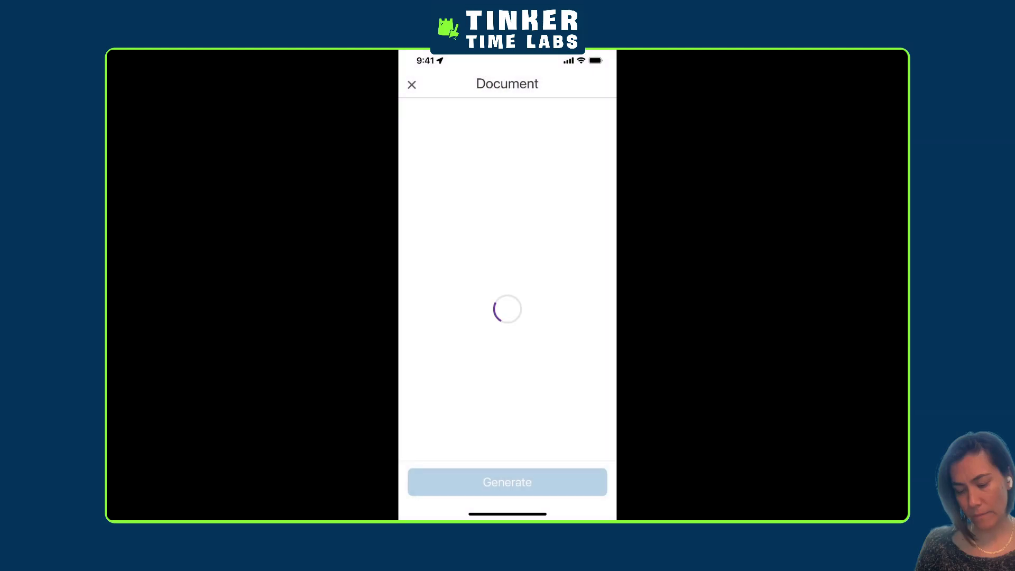
{"action": "scroll", "coordinate": [537, 158], "scroll_direction": "up", "scroll_amount": 5}
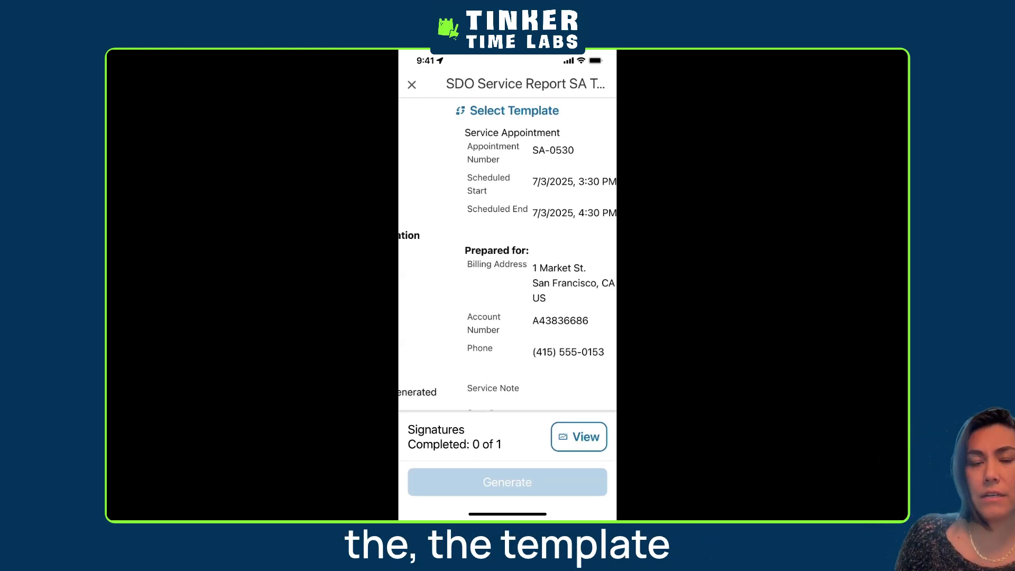
Check which templates can be selected for the service document in the mobile app, and return to the Displaytech work order in the browser
{"action": "left_click", "coordinate": [507, 110]}
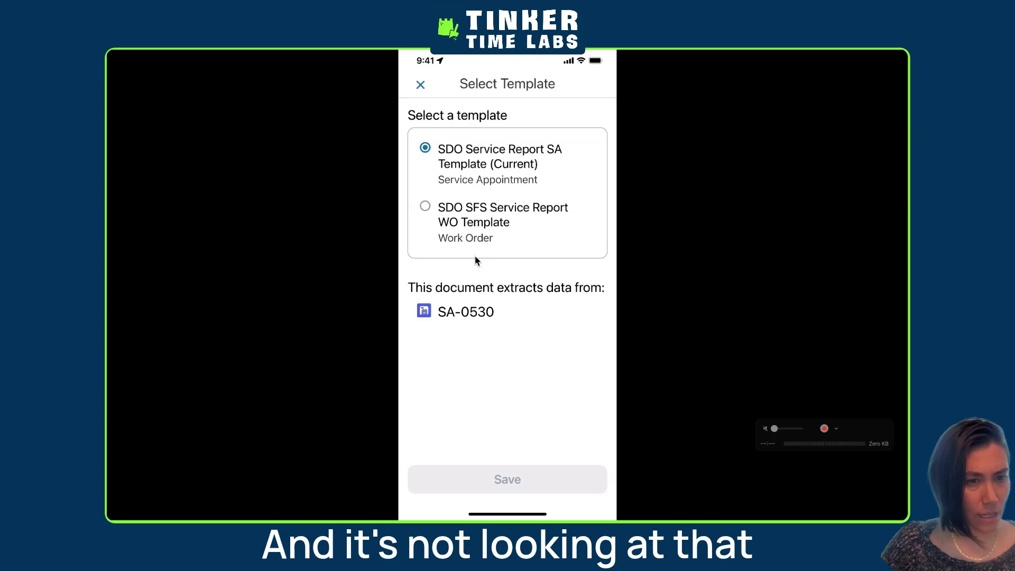
{"action": "key", "text": "ctrl+Right"}
{"action": "key", "text": "ctrl+Right"}
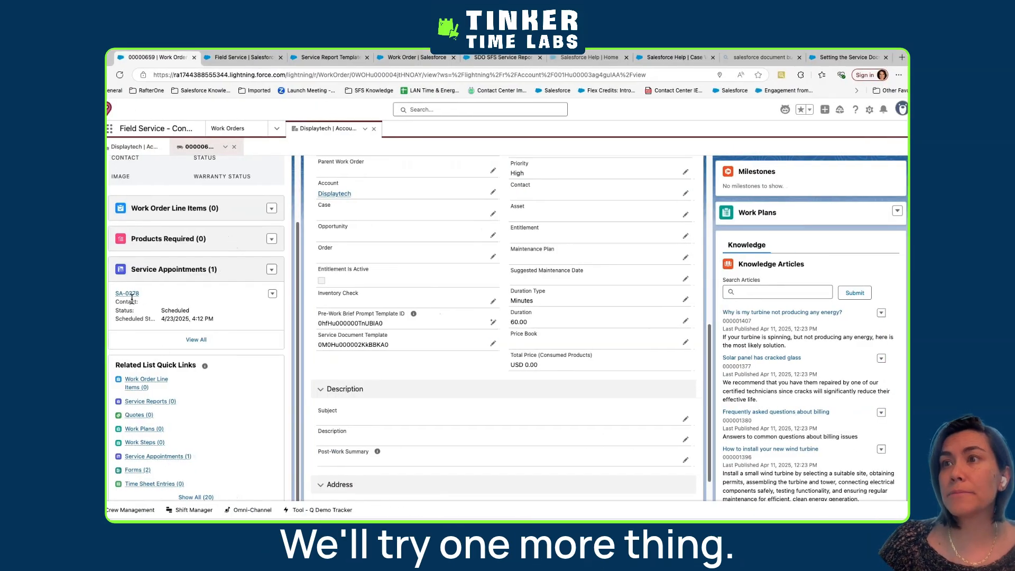
Try to set the Service Document Template of the work order's service appointment to 0M0Hu000002KkBBKA0, and cancel the edit
{"action": "left_click", "coordinate": [128, 294]}
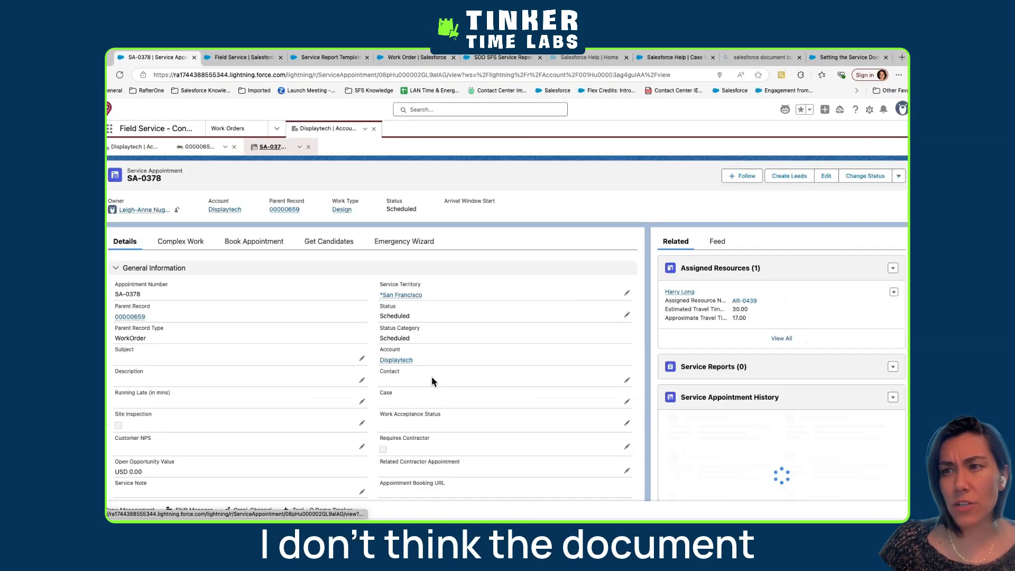
{"action": "scroll", "coordinate": [431, 376], "scroll_direction": "down", "scroll_amount": 5}
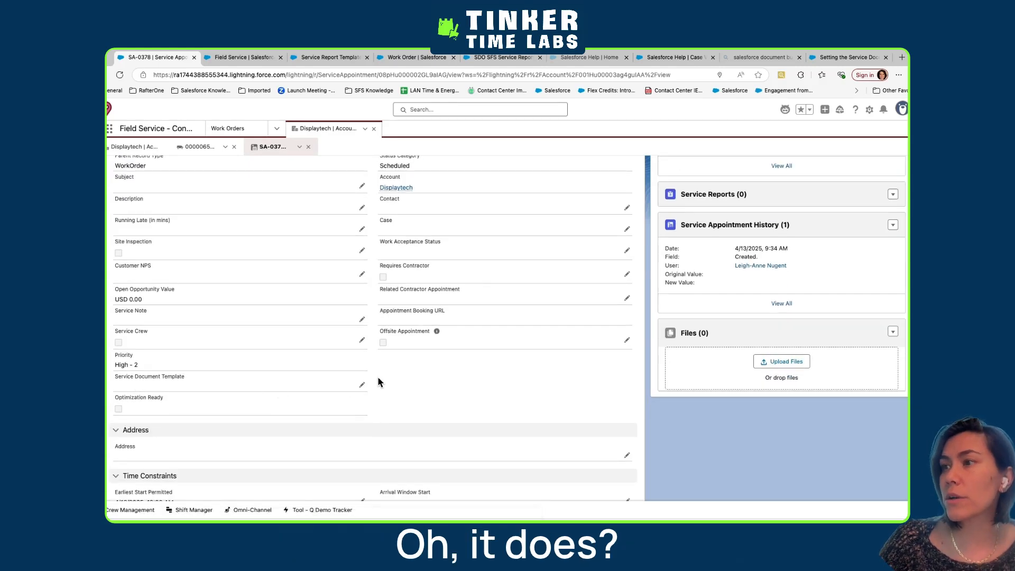
{"action": "left_click", "coordinate": [361, 385]}
{"action": "type", "text": "0M0Hu000002KkBBKA0"}
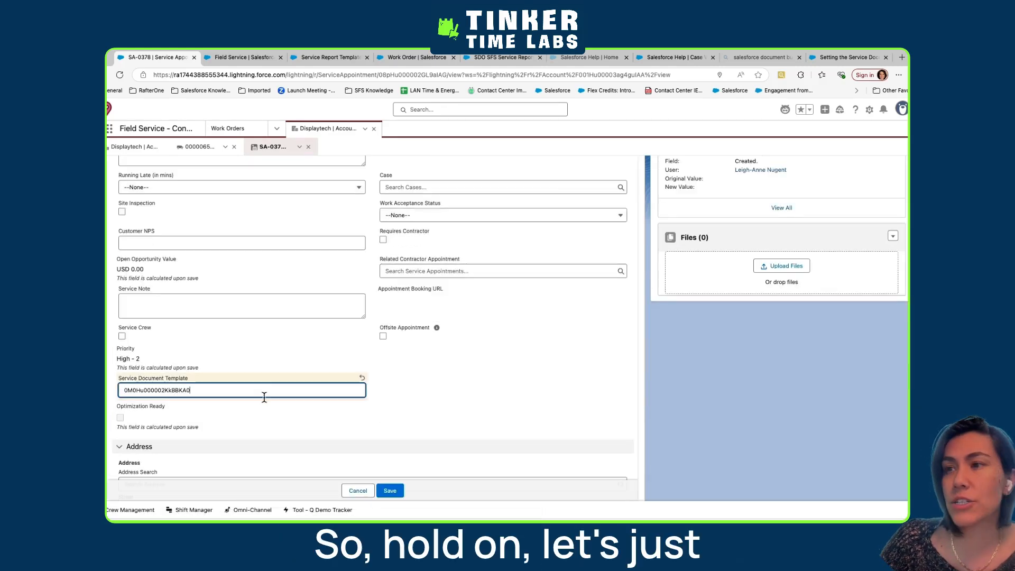
{"action": "left_click", "coordinate": [387, 491]}
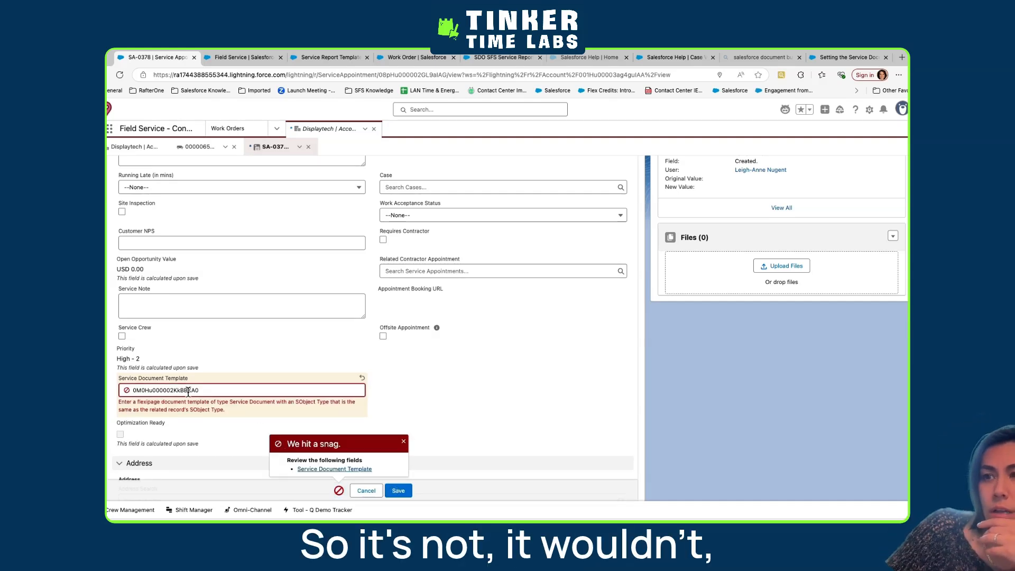
{"action": "left_click", "coordinate": [366, 490]}
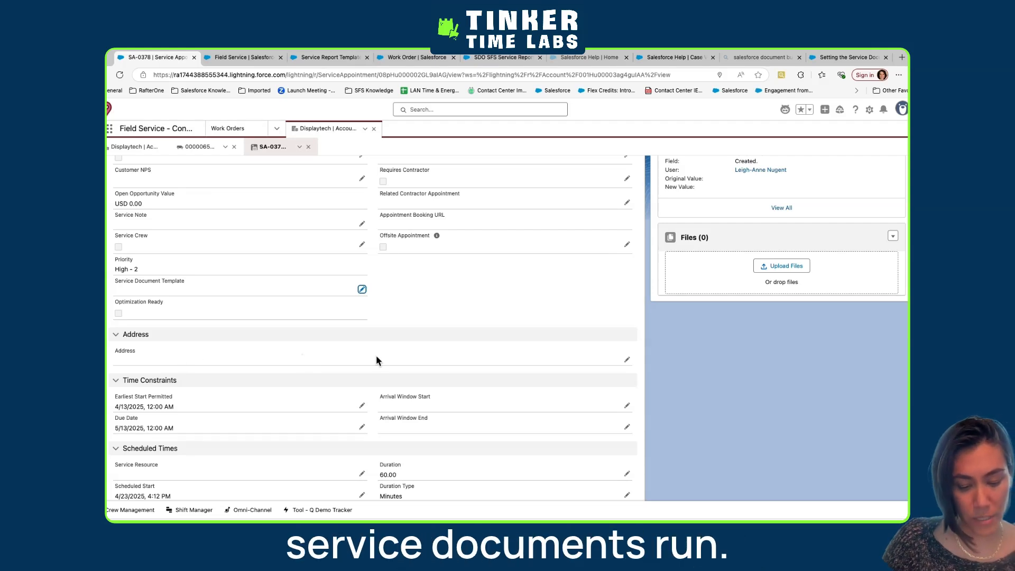
Open the SDO Service Report SA Template in Document Builder and review the Service Appointment fields it offers
{"action": "left_click", "coordinate": [587, 58]}
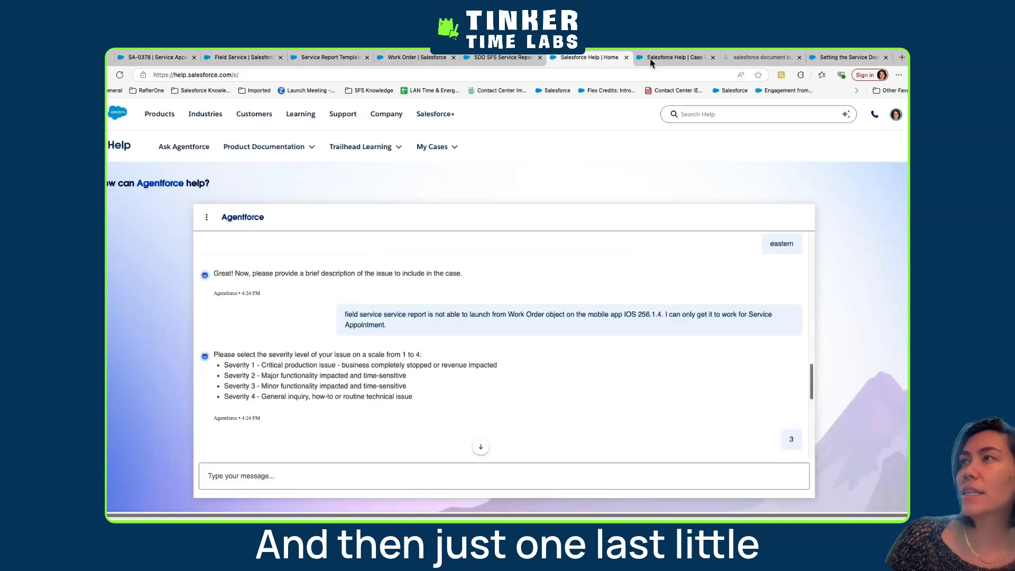
{"action": "left_click", "coordinate": [492, 57]}
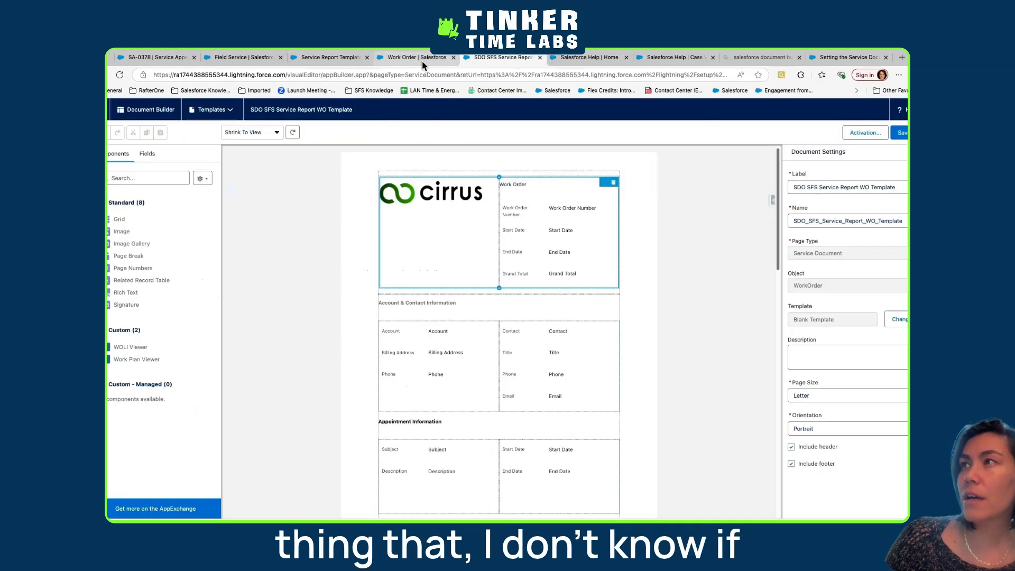
{"action": "left_click", "coordinate": [206, 116]}
{"action": "left_click", "coordinate": [223, 149]}
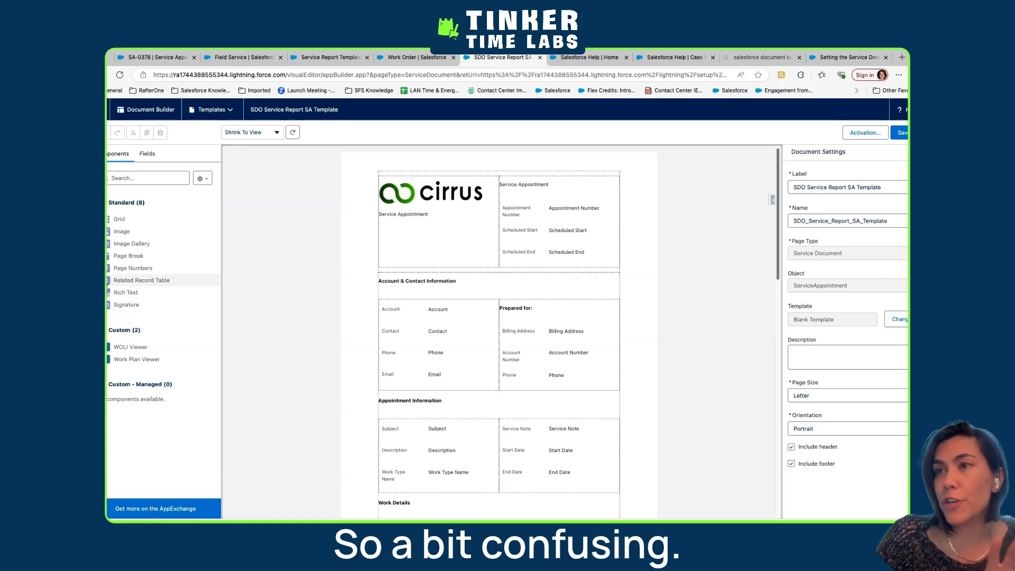
{"action": "left_click", "coordinate": [147, 153]}
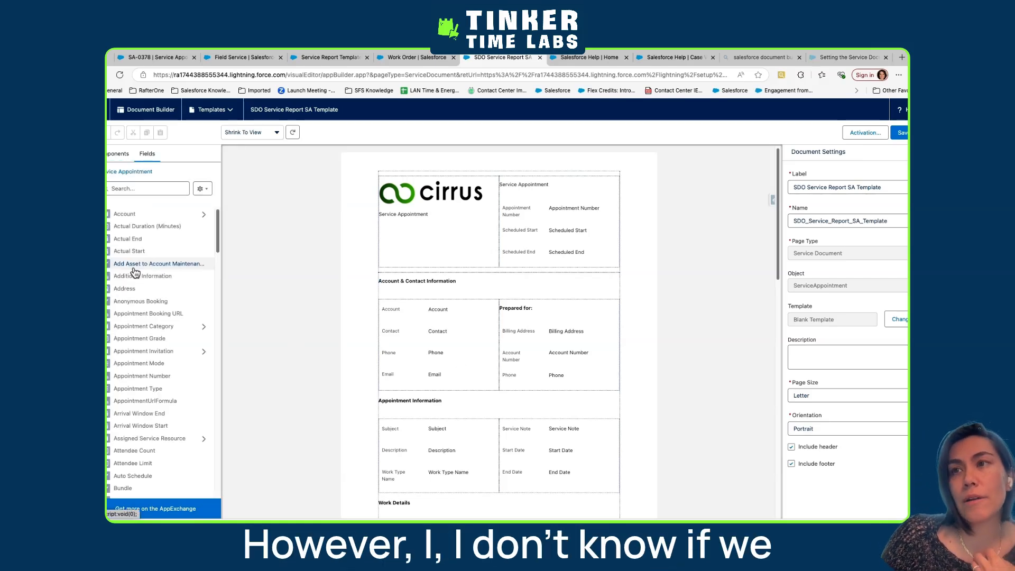
{"action": "scroll", "coordinate": [449, 343], "scroll_direction": "down", "scroll_amount": 10}
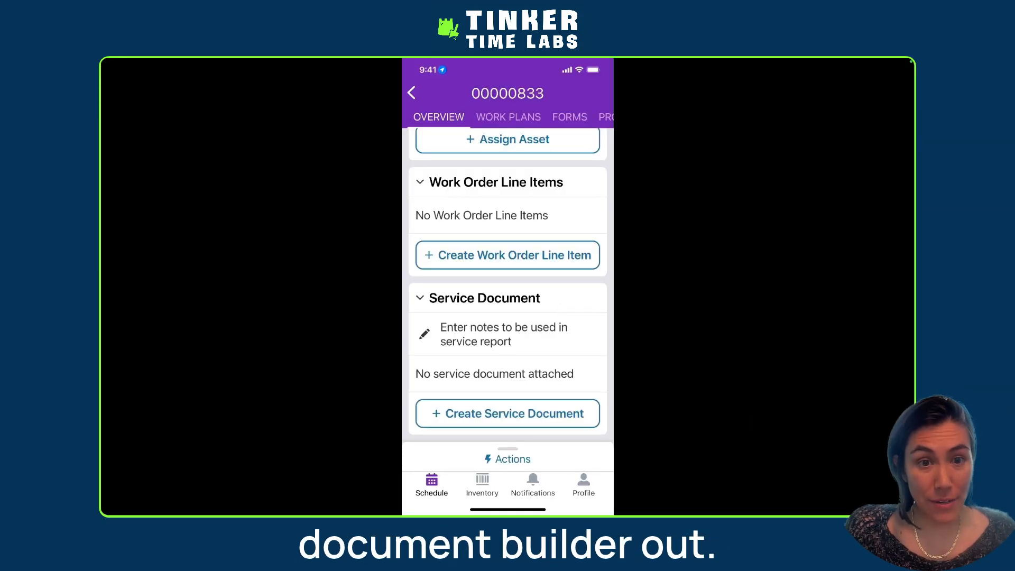
In the Field Service mobile app, create a service document for the Agentforce generated work order and open its signature form
{"action": "left_click", "coordinate": [507, 414]}
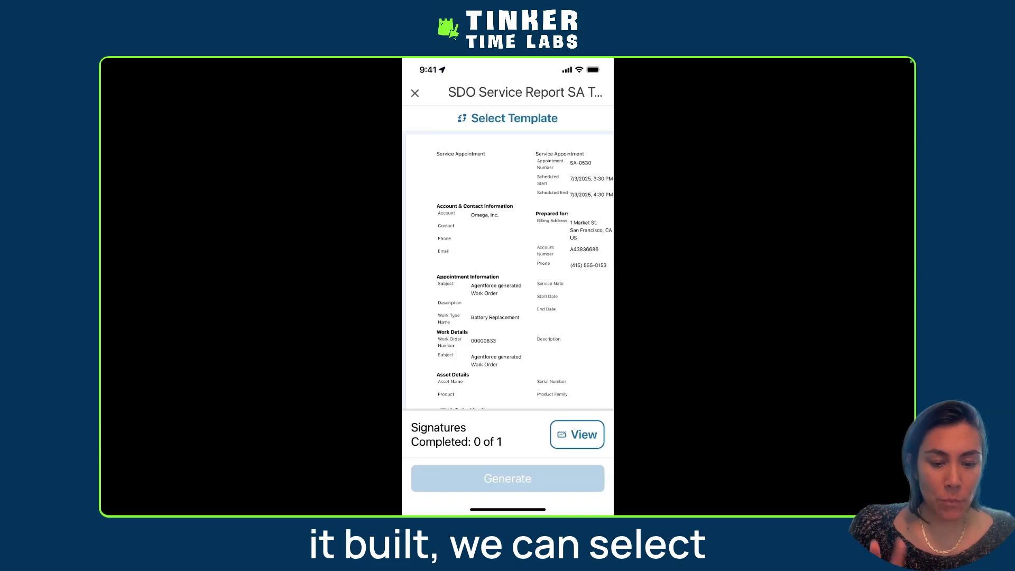
{"action": "scroll", "coordinate": [507, 270], "scroll_direction": "down", "scroll_amount": 10}
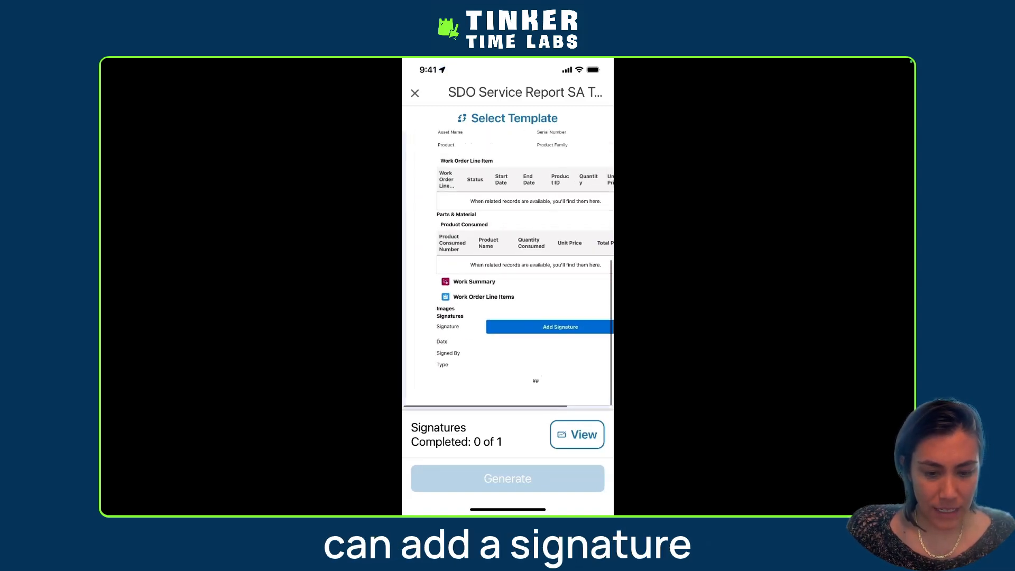
{"action": "left_click", "coordinate": [550, 327]}
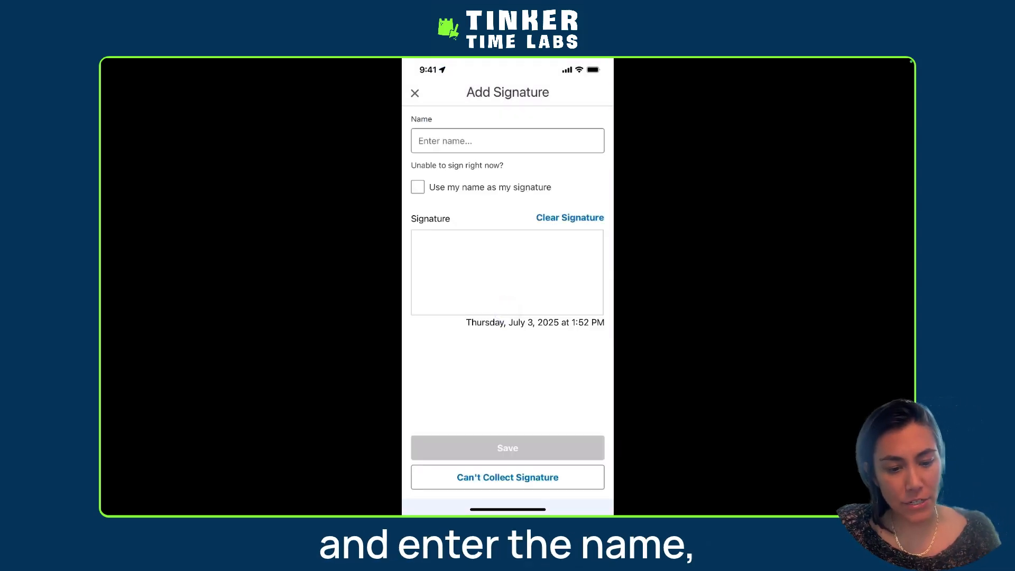
Enter the signer's name, try the option to use it as the signature, and draw a signature by hand instead
{"action": "left_click", "coordinate": [508, 141]}
{"action": "type", "text": "Li"}
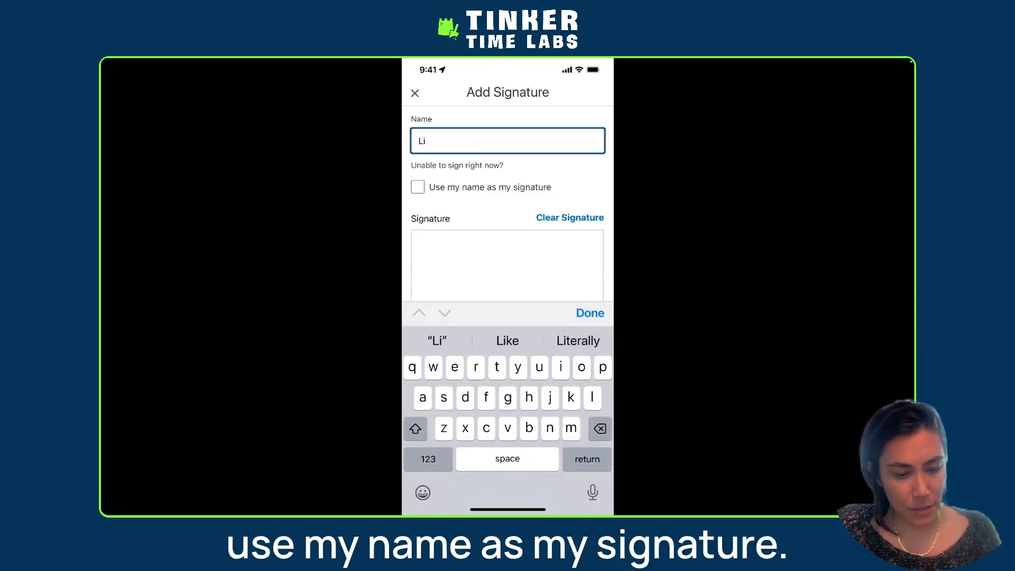
{"action": "left_click", "coordinate": [418, 187]}
{"action": "left_click", "coordinate": [417, 187]}
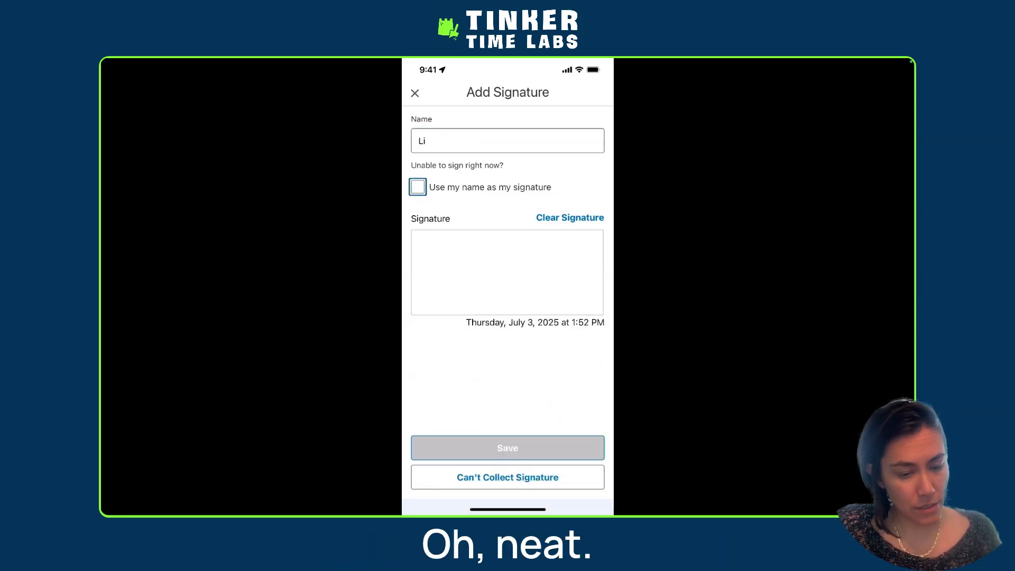
{"action": "left_click_drag", "start_coordinate": [474, 254], "coordinate": [513, 290]}
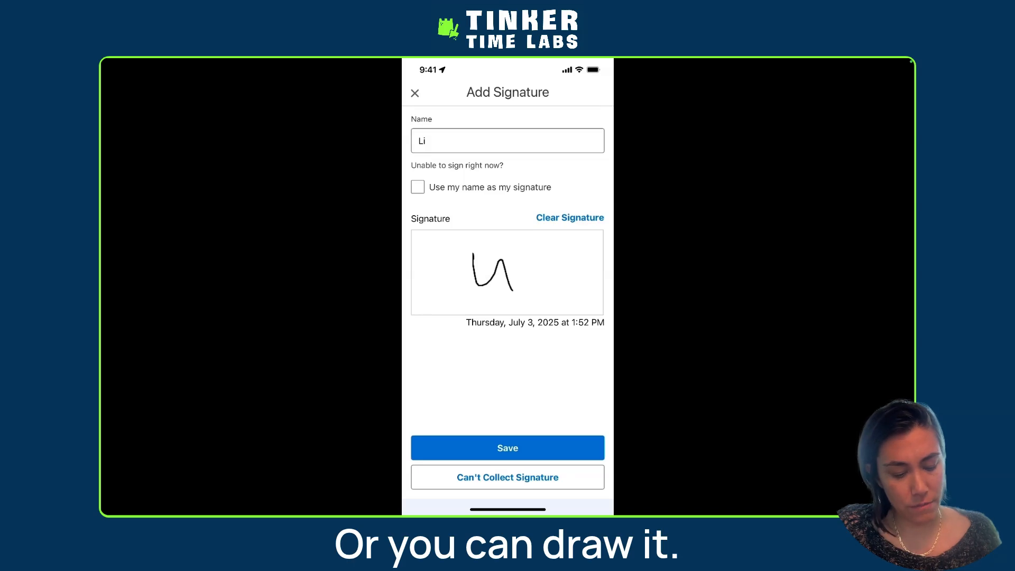
Mark the signature as not collected with the comment "Customer not here"
{"action": "left_click", "coordinate": [508, 478]}
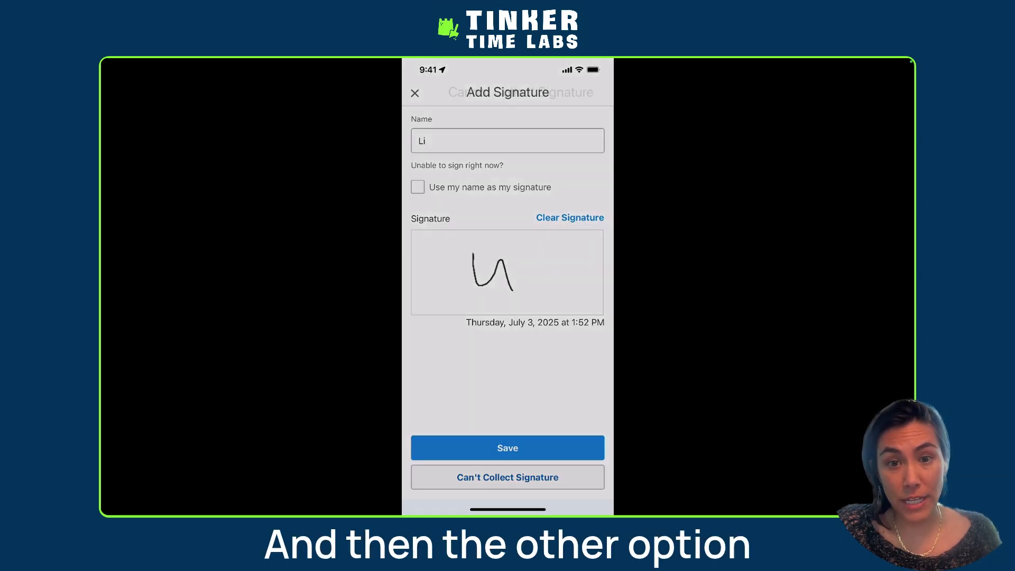
{"action": "left_click", "coordinate": [507, 167]}
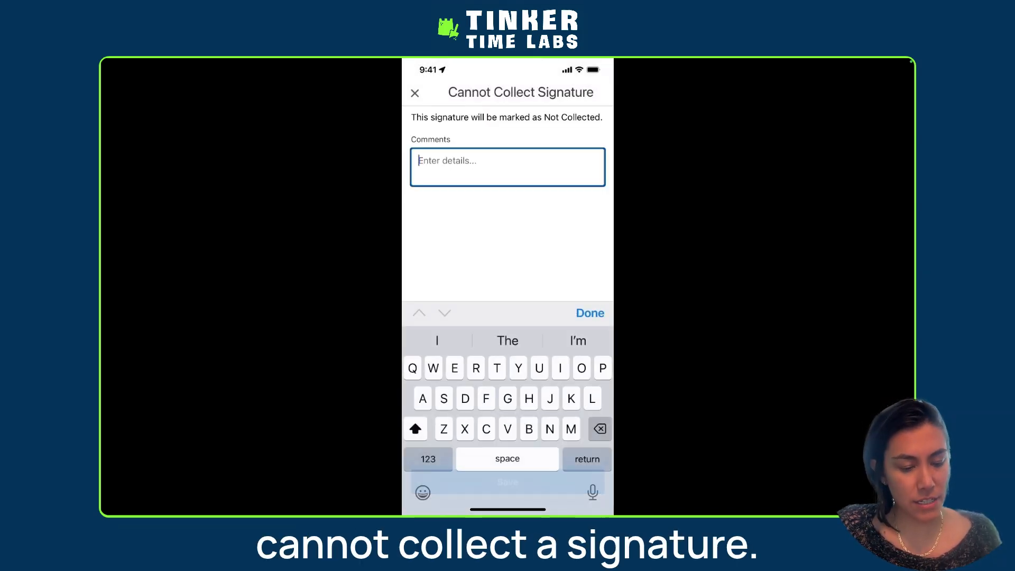
{"action": "type", "text": "Cus"}
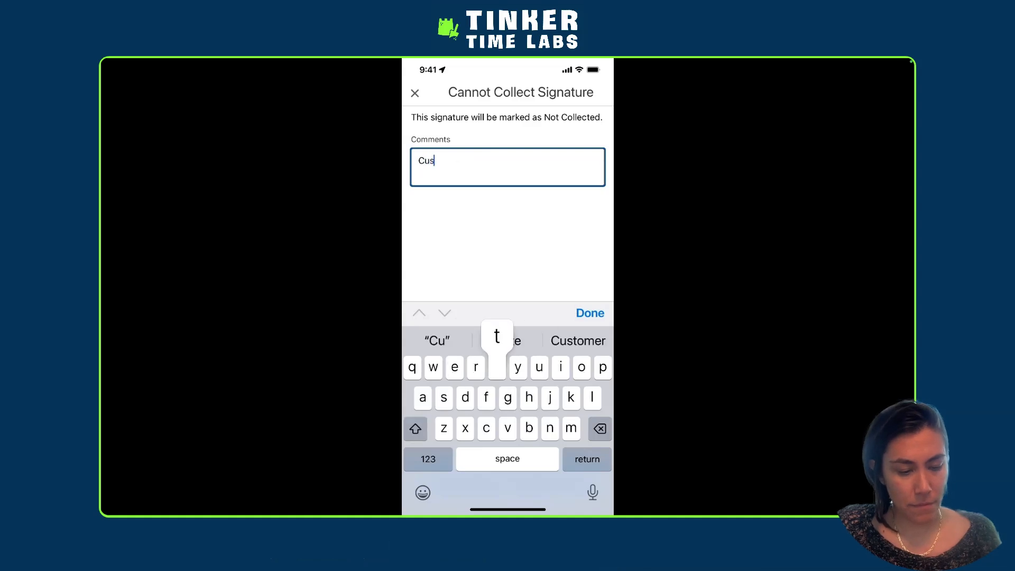
{"action": "type", "text": "tomer not here"}
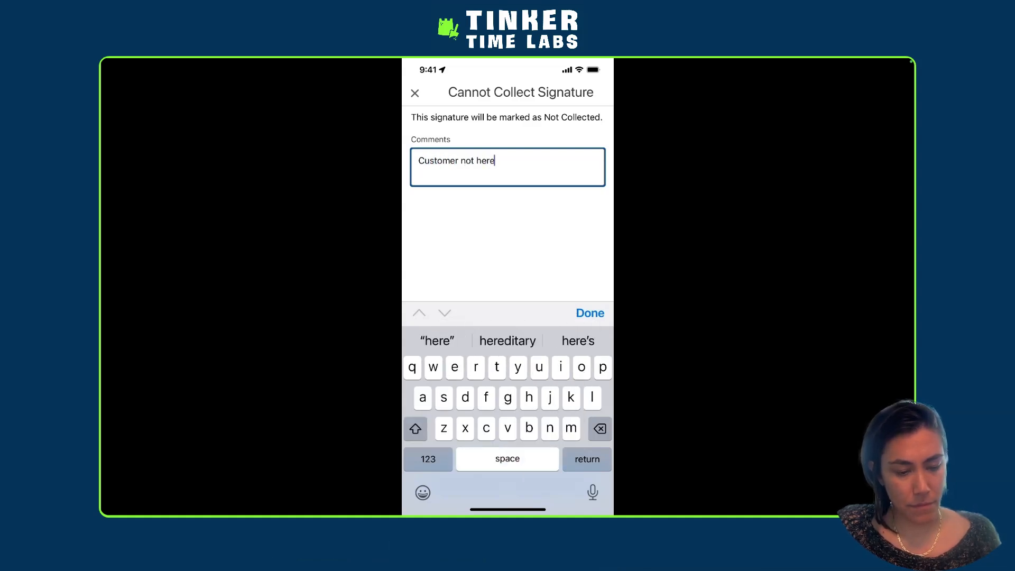
{"action": "left_click", "coordinate": [590, 313]}
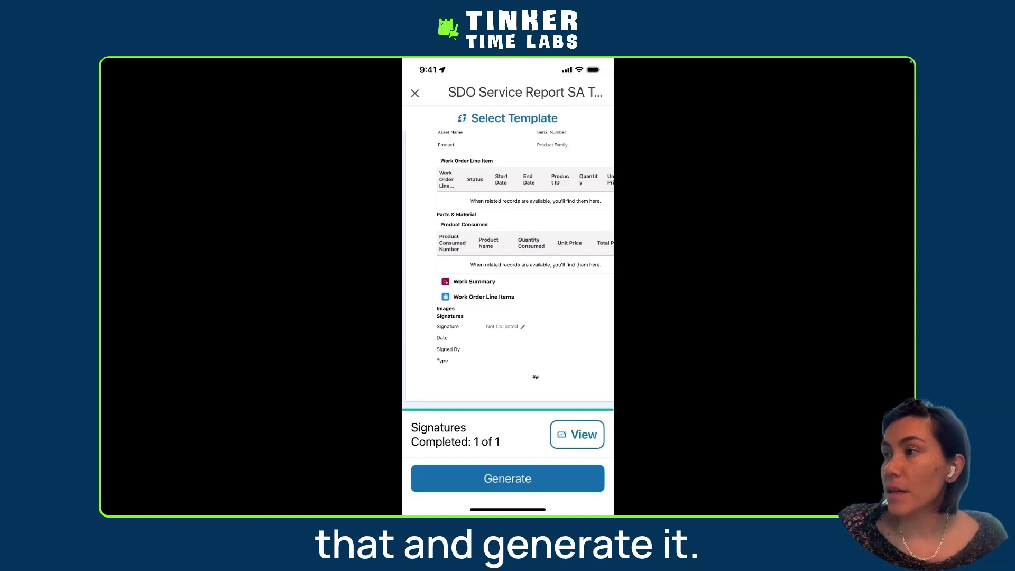
Review the completed service document, generate it, and check its entry on the work order's overview
{"action": "scroll", "coordinate": [508, 270], "scroll_direction": "up", "scroll_amount": 1}
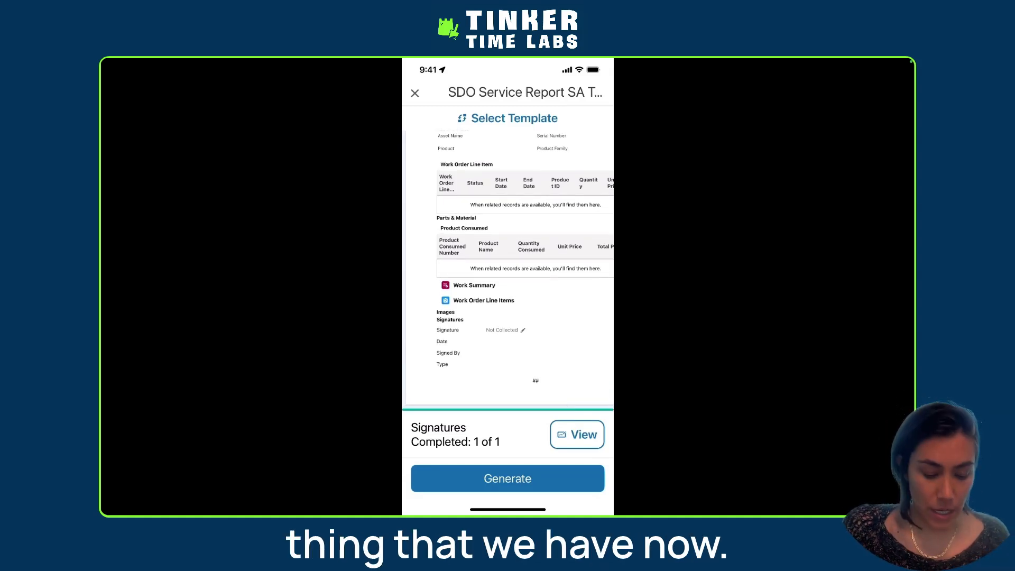
{"action": "scroll", "coordinate": [508, 270], "scroll_direction": "down", "scroll_amount": 1}
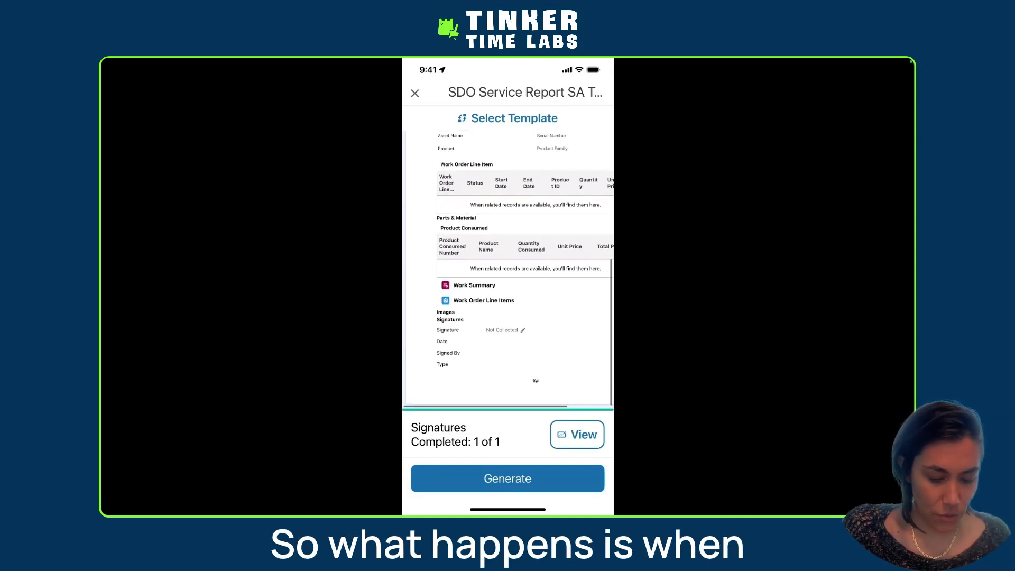
{"action": "scroll", "coordinate": [508, 270], "scroll_direction": "up", "scroll_amount": 10}
{"action": "scroll", "coordinate": [508, 270], "scroll_direction": "right", "scroll_amount": 3}
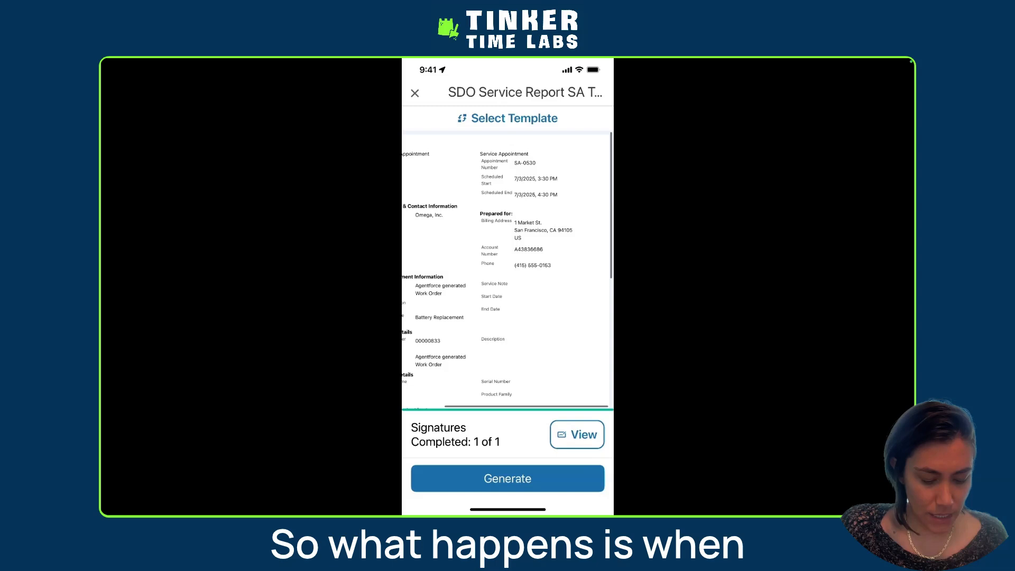
{"action": "left_click", "coordinate": [508, 479]}
{"action": "scroll", "coordinate": [507, 296], "scroll_direction": "up", "scroll_amount": 10}
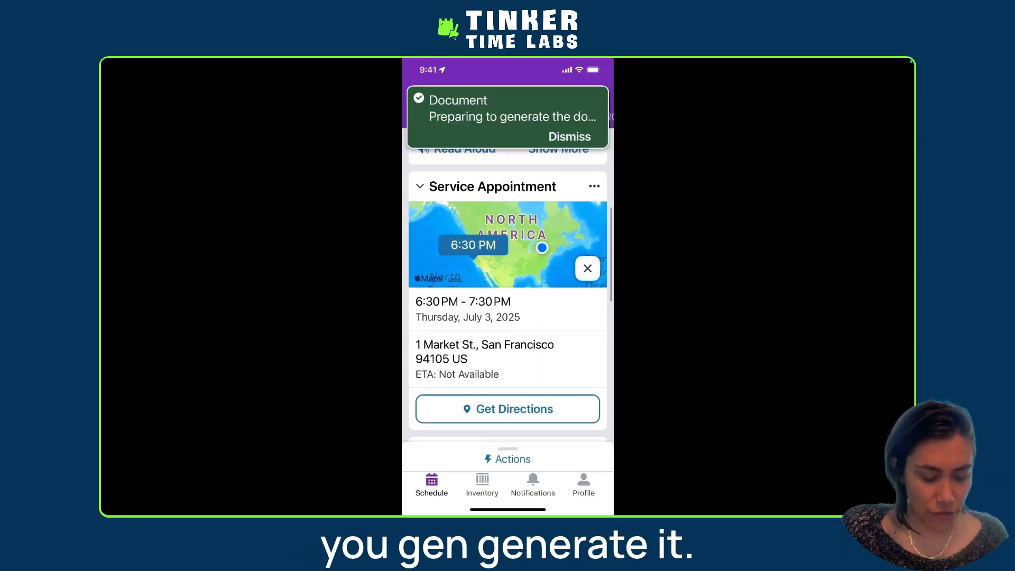
{"action": "scroll", "coordinate": [508, 296], "scroll_direction": "up", "scroll_amount": 8}
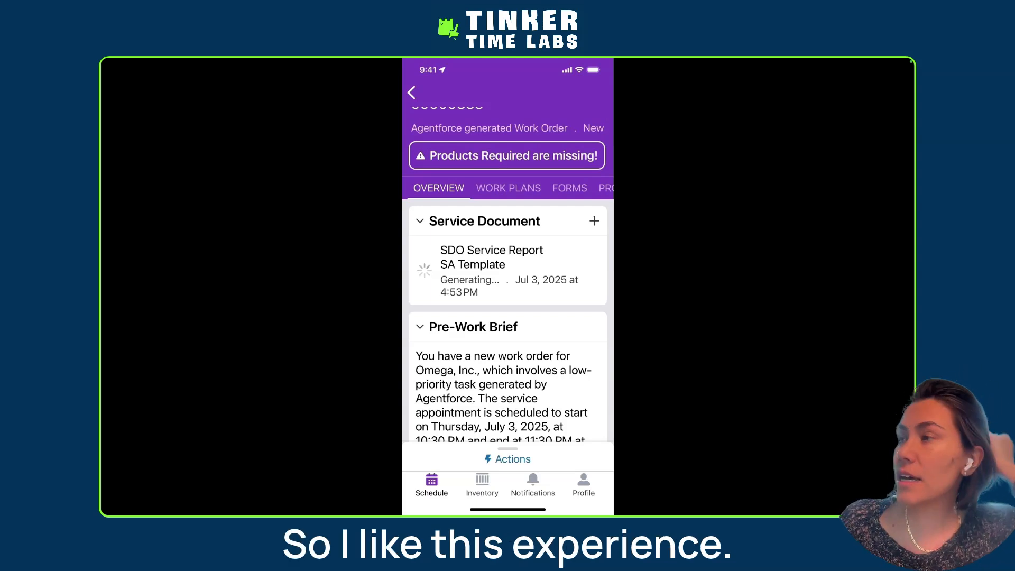
Back in Document Builder, inspect the settings of the SA template's Work Order Line Item table and image gallery
{"action": "mouse_move", "coordinate": [780, 367]}
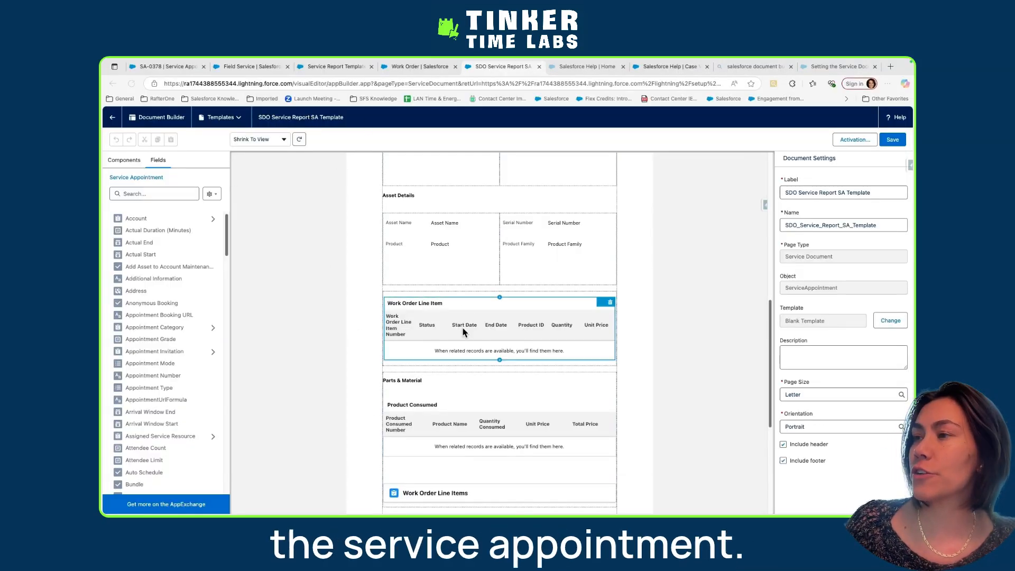
{"action": "left_click", "coordinate": [443, 316]}
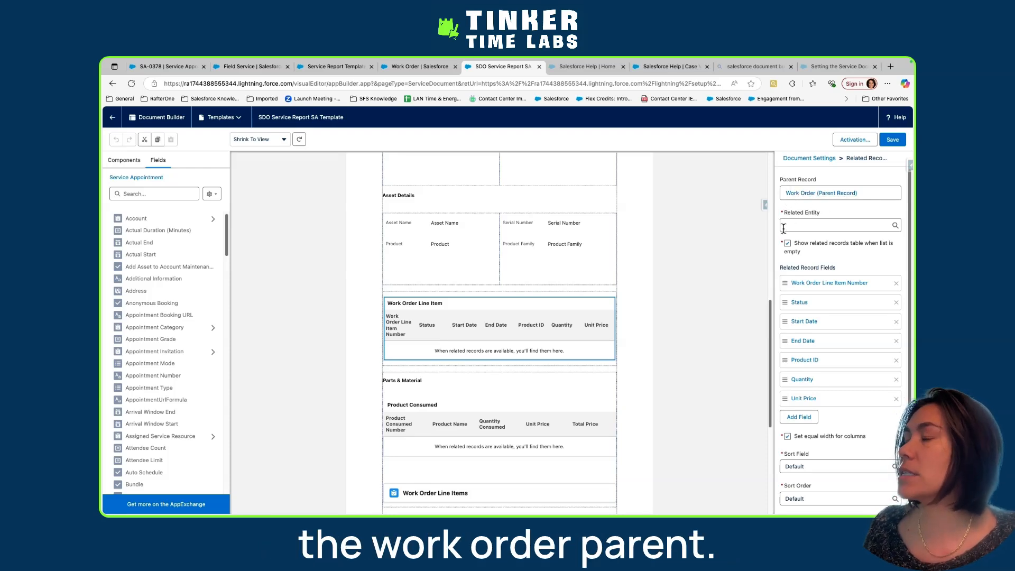
{"action": "scroll", "coordinate": [448, 412], "scroll_direction": "down", "scroll_amount": 5}
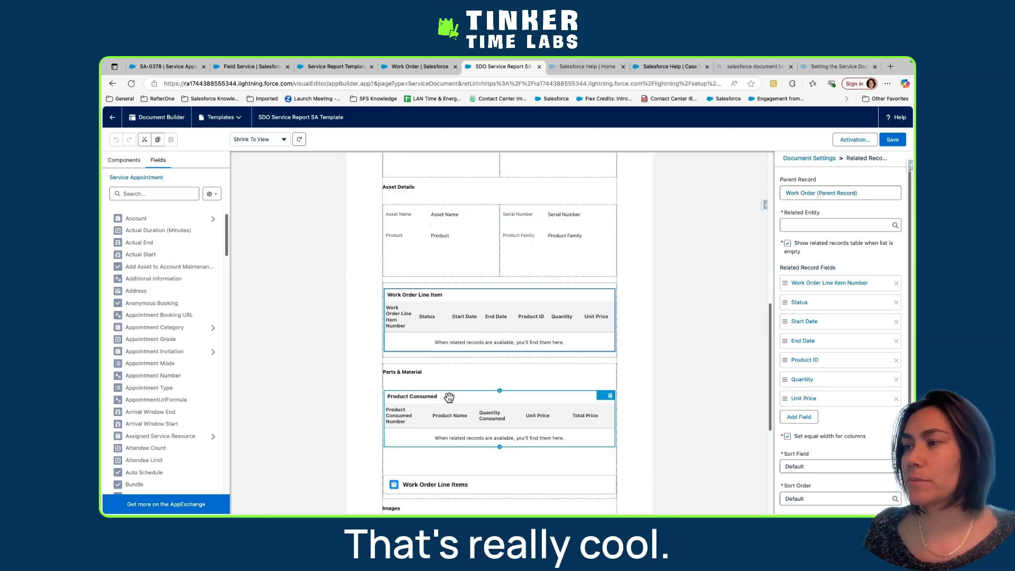
{"action": "left_click", "coordinate": [435, 323]}
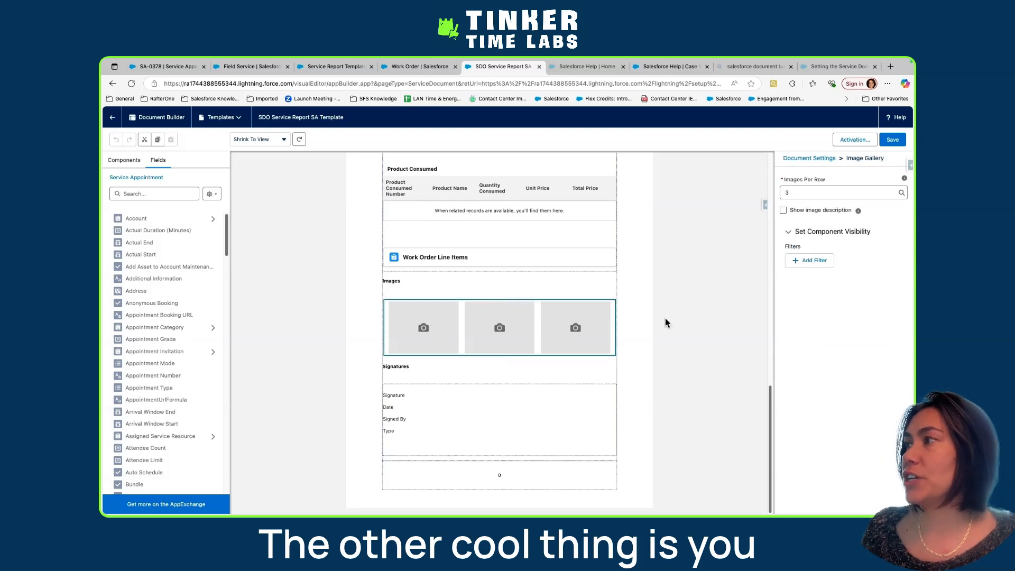
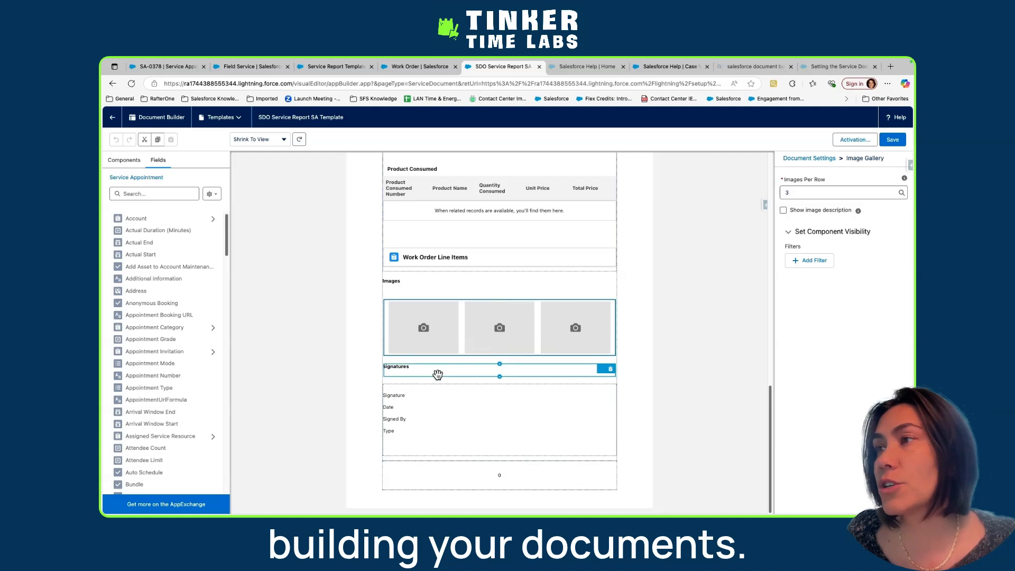
Inspect the display options of the Work Order Line Items viewer in the SA template
{"action": "scroll", "coordinate": [438, 374], "scroll_direction": "up", "scroll_amount": 1}
{"action": "scroll", "coordinate": [438, 374], "scroll_direction": "up", "scroll_amount": 3}
{"action": "left_click", "coordinate": [497, 304]}
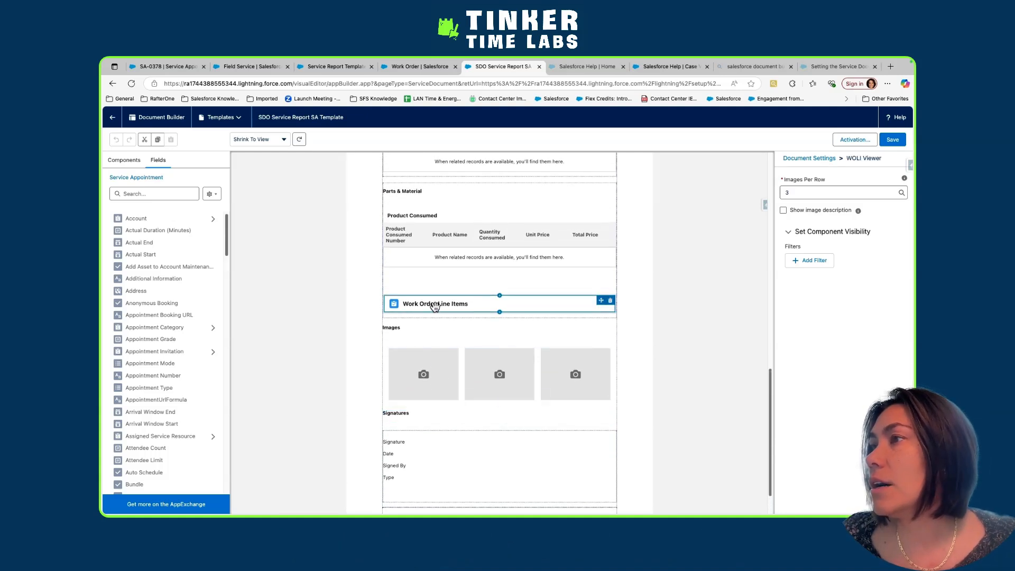
{"action": "scroll", "coordinate": [442, 358], "scroll_direction": "up", "scroll_amount": 4}
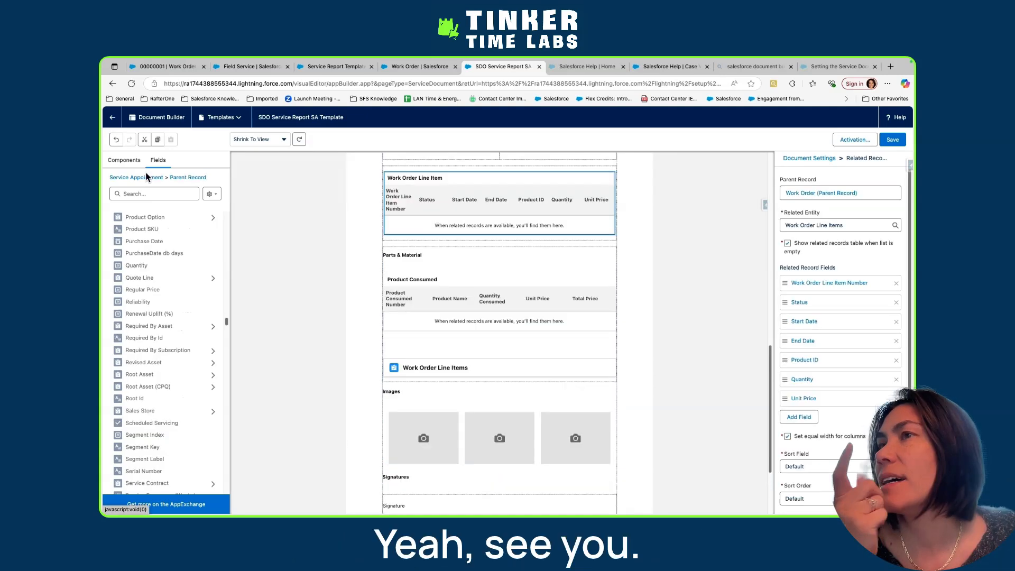
Try an image gallery below the Work Order Line Item table with three images per row and image descriptions shown, and delete it
{"action": "left_click", "coordinate": [124, 160]}
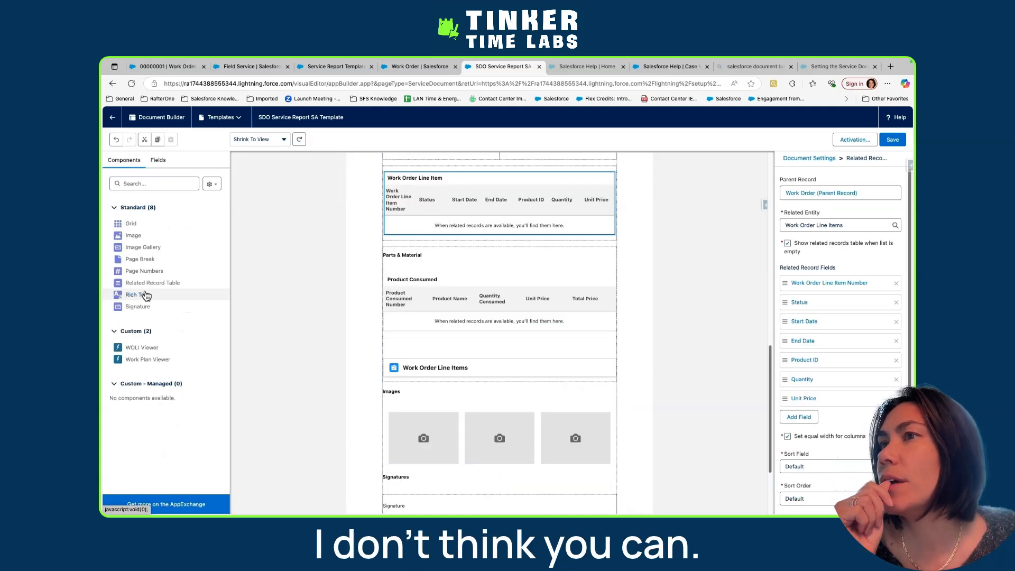
{"action": "left_click_drag", "start_coordinate": [142, 247], "coordinate": [448, 237]}
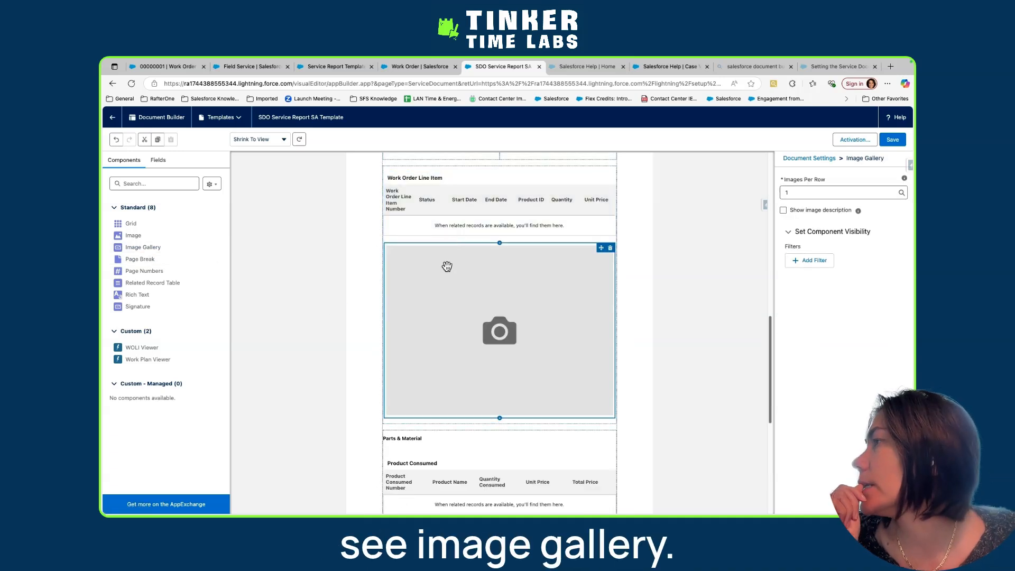
{"action": "left_click", "coordinate": [794, 192]}
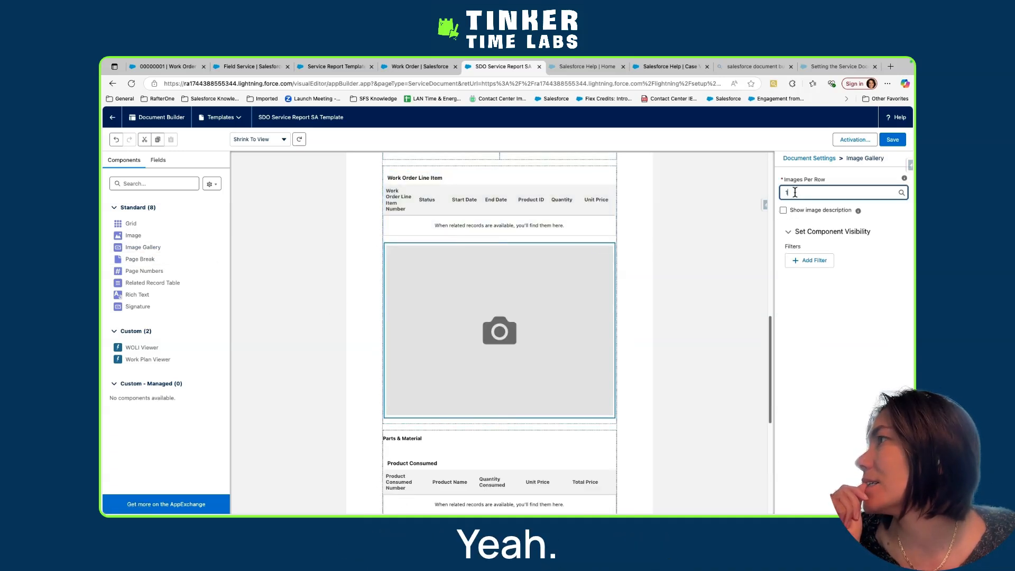
{"action": "left_click", "coordinate": [793, 242]}
{"action": "left_click", "coordinate": [783, 210]}
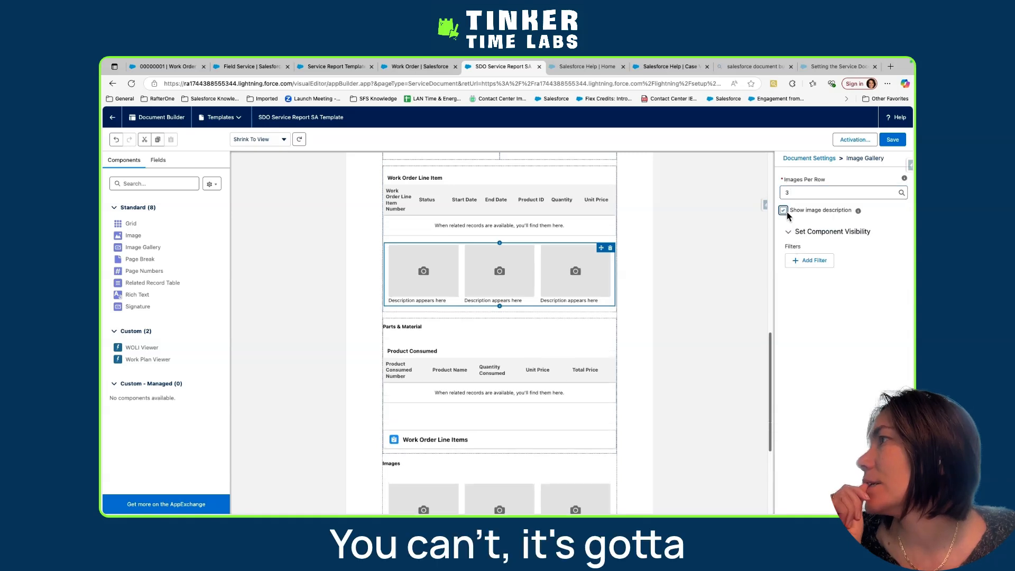
{"action": "left_click", "coordinate": [610, 248]}
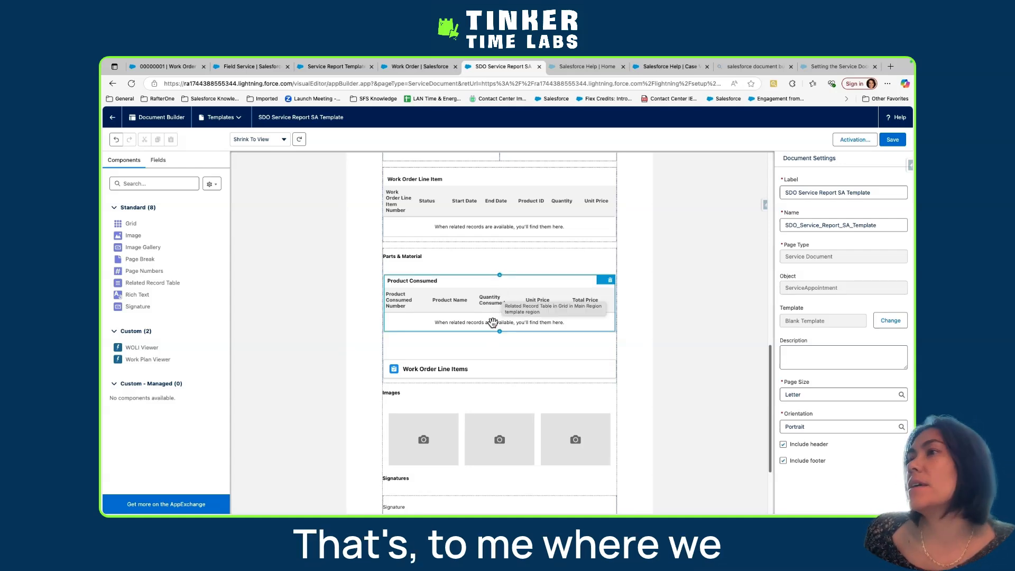
Inspect the related record settings of the Product Consumed table and review the rest of the SA template
{"action": "left_click", "coordinate": [492, 323]}
{"action": "scroll", "coordinate": [493, 426], "scroll_direction": "down", "scroll_amount": 1}
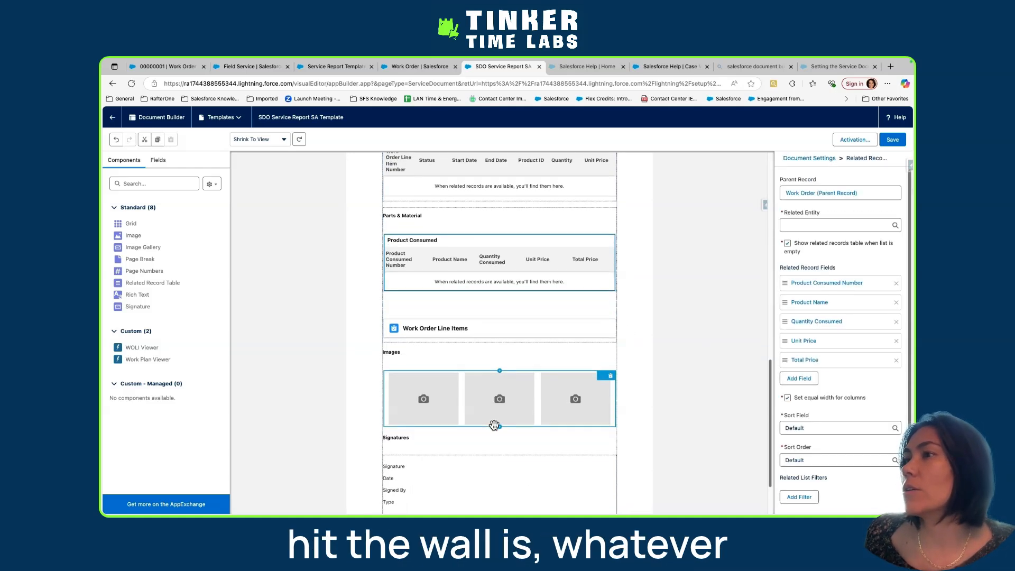
{"action": "scroll", "coordinate": [494, 426], "scroll_direction": "down", "scroll_amount": 2}
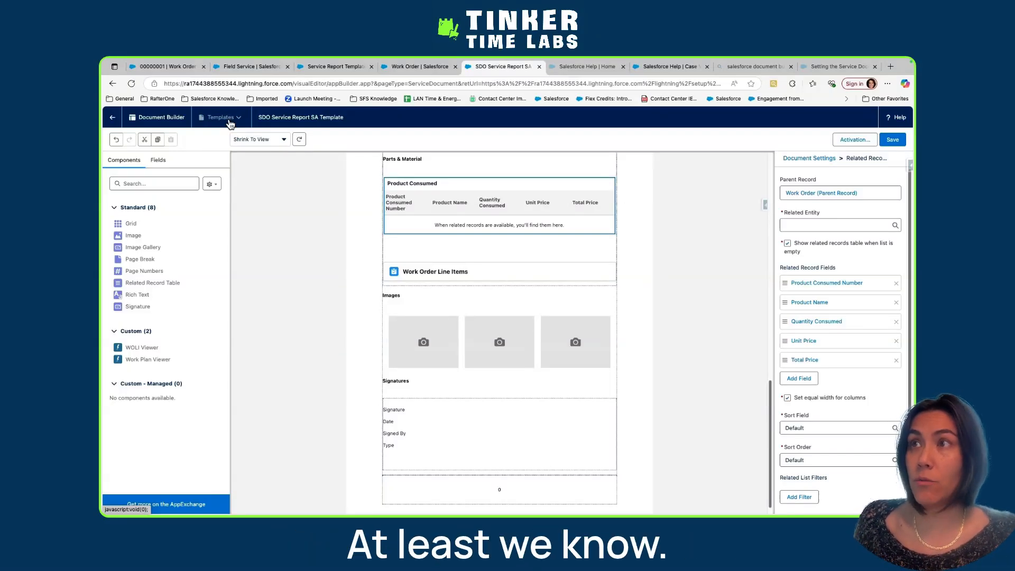
Open the SDO SFS Service Report WO Template, discarding the unsaved changes to the SA template
{"action": "left_click", "coordinate": [230, 118]}
{"action": "left_click", "coordinate": [224, 156]}
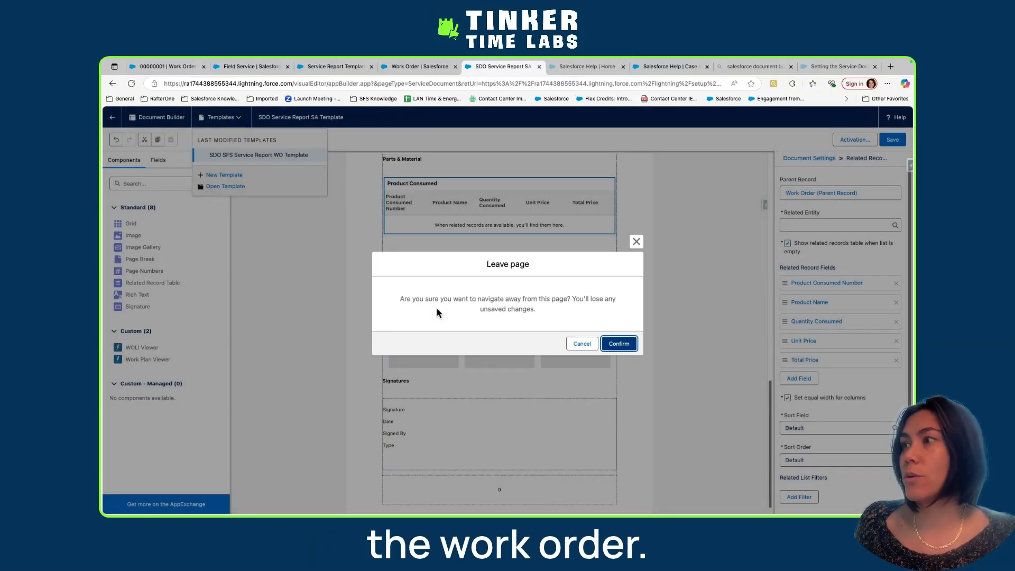
{"action": "left_click", "coordinate": [616, 343]}
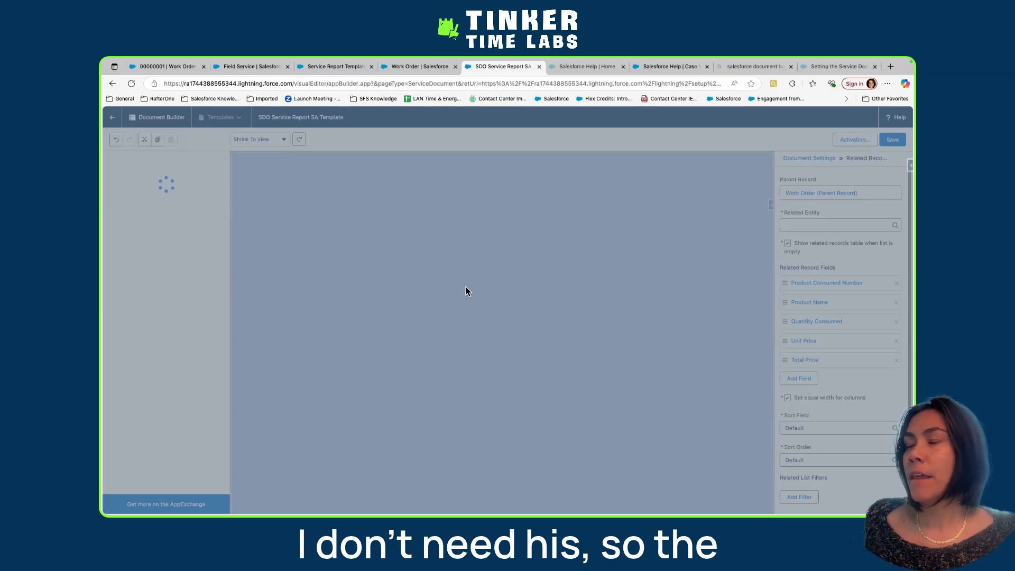
Review the WO template's sections and inspect the settings of its Work Order Line Item table
{"action": "scroll", "coordinate": [451, 419], "scroll_direction": "down", "scroll_amount": 1}
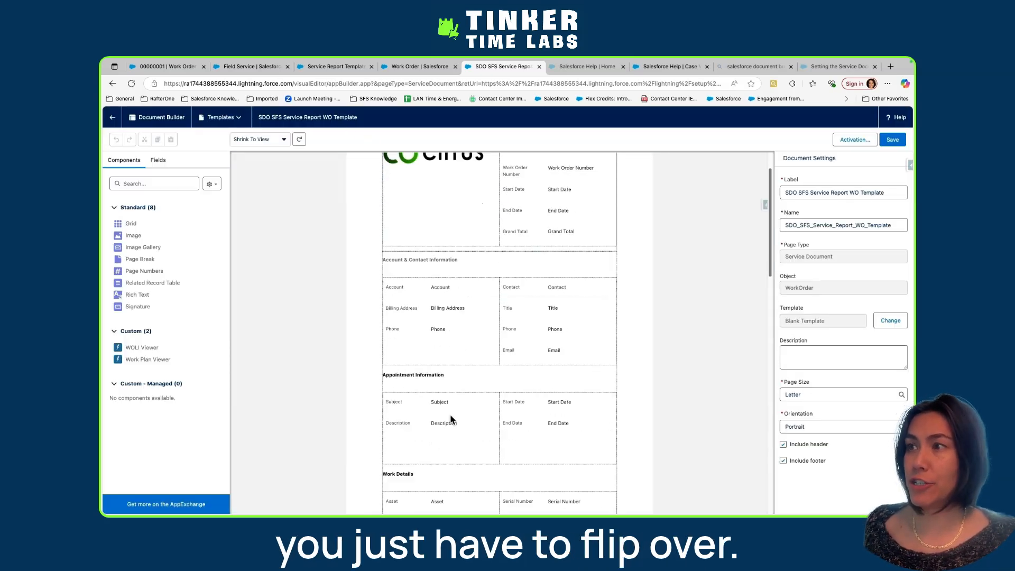
{"action": "scroll", "coordinate": [451, 420], "scroll_direction": "down", "scroll_amount": 6}
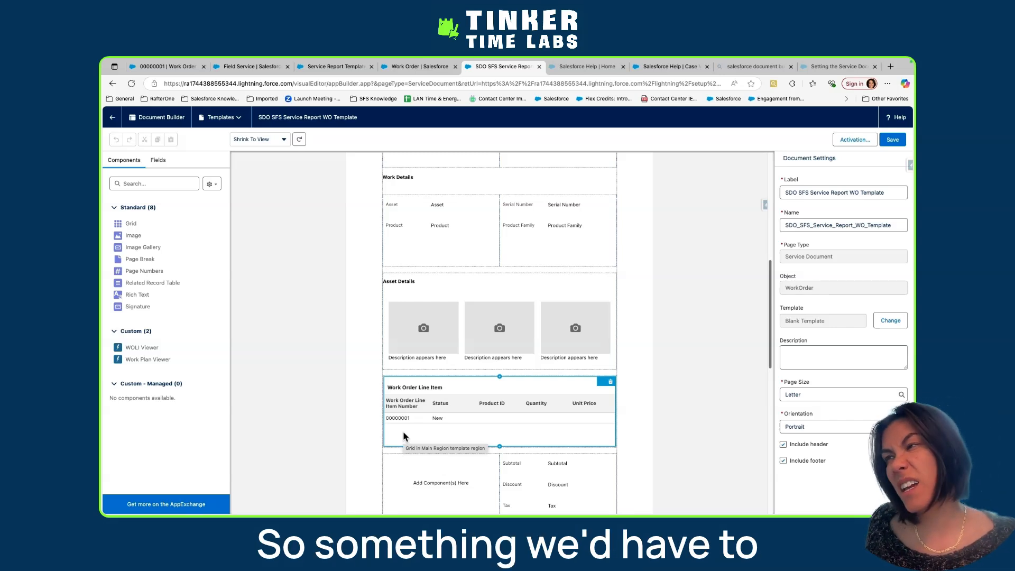
{"action": "left_click", "coordinate": [404, 410]}
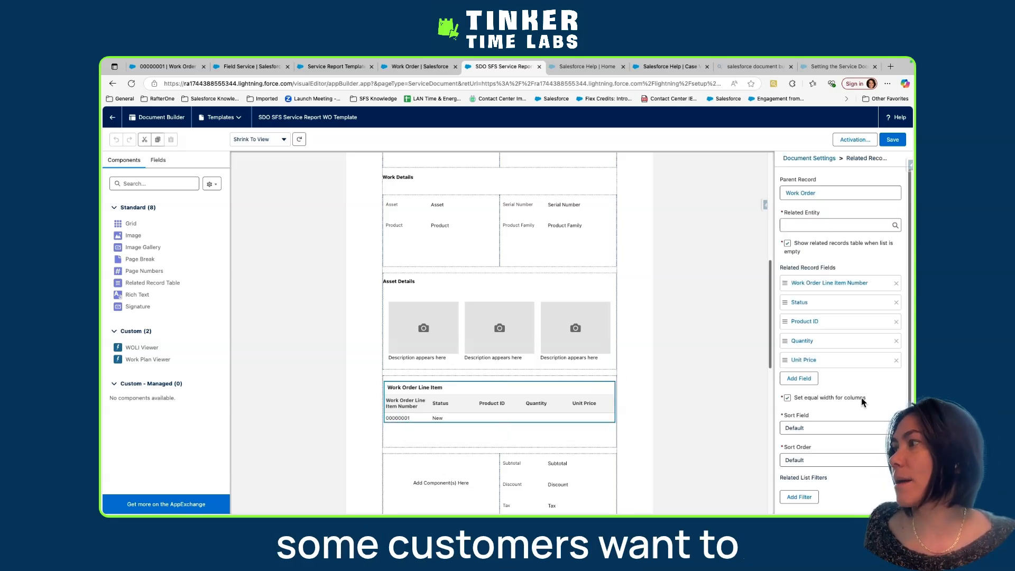
{"action": "scroll", "coordinate": [862, 402], "scroll_direction": "down", "scroll_amount": 1}
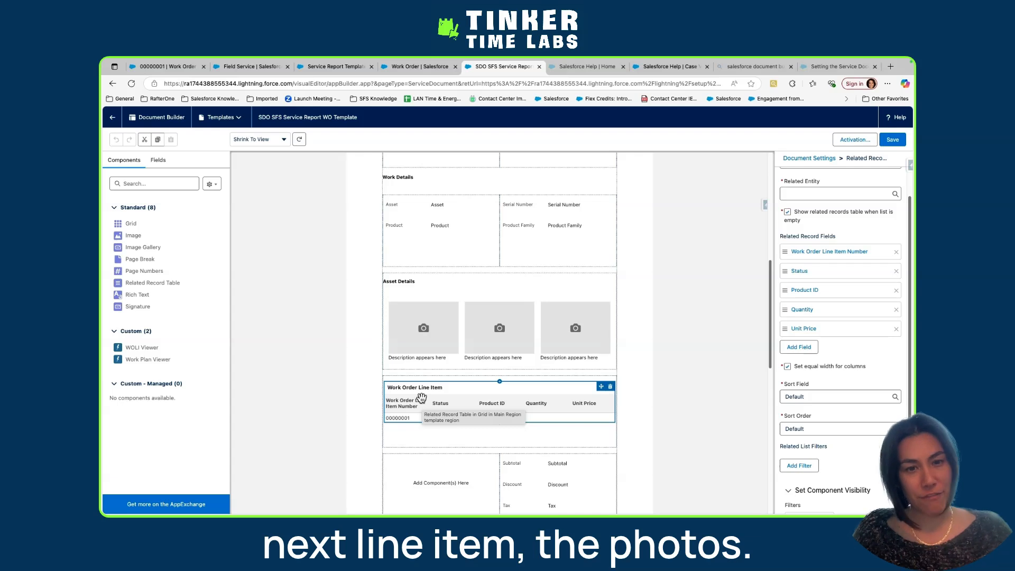
{"action": "scroll", "coordinate": [468, 410], "scroll_direction": "down", "scroll_amount": 3}
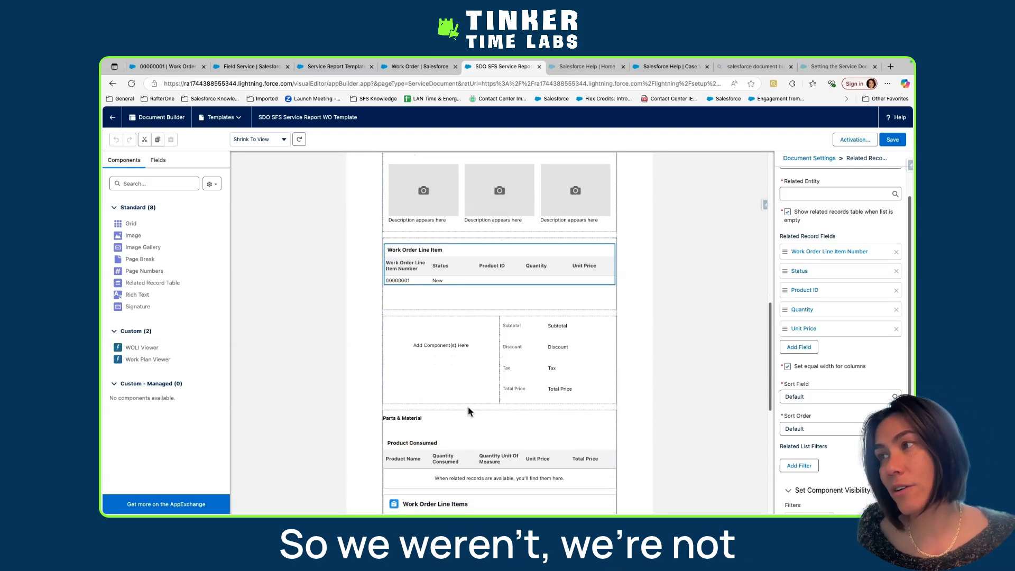
{"action": "scroll", "coordinate": [468, 407], "scroll_direction": "down", "scroll_amount": 2}
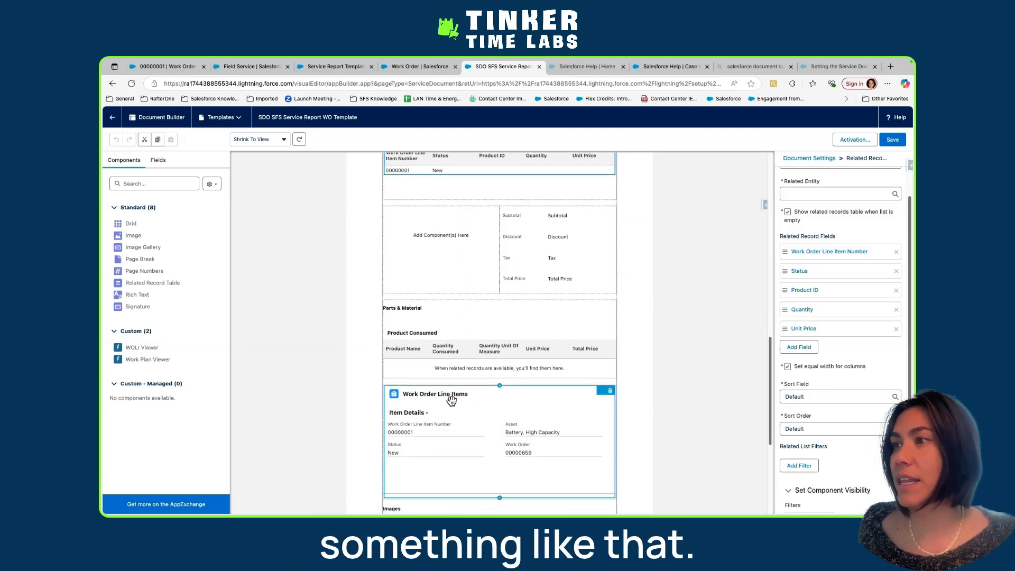
Set the WOLI Viewer to show image descriptions and files but hide work plans, and save the WO template
{"action": "left_click", "coordinate": [452, 431]}
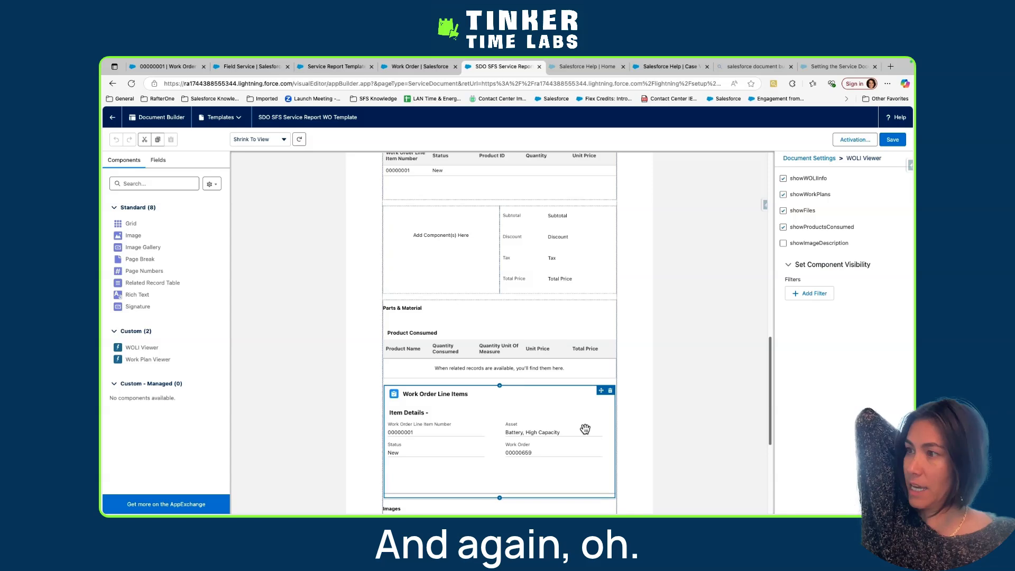
{"action": "scroll", "coordinate": [585, 428], "scroll_direction": "down", "scroll_amount": 1}
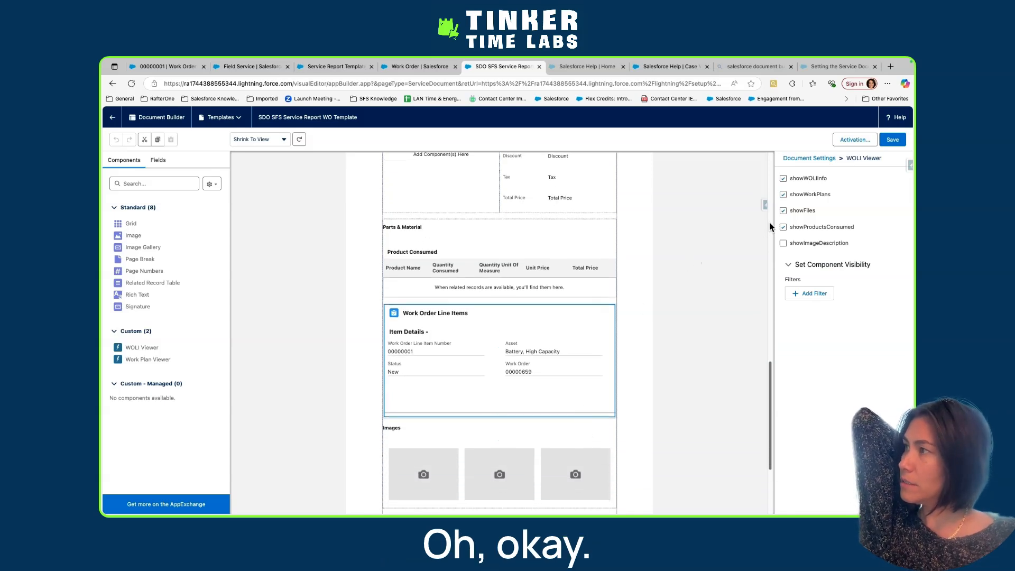
{"action": "left_click", "coordinate": [784, 210]}
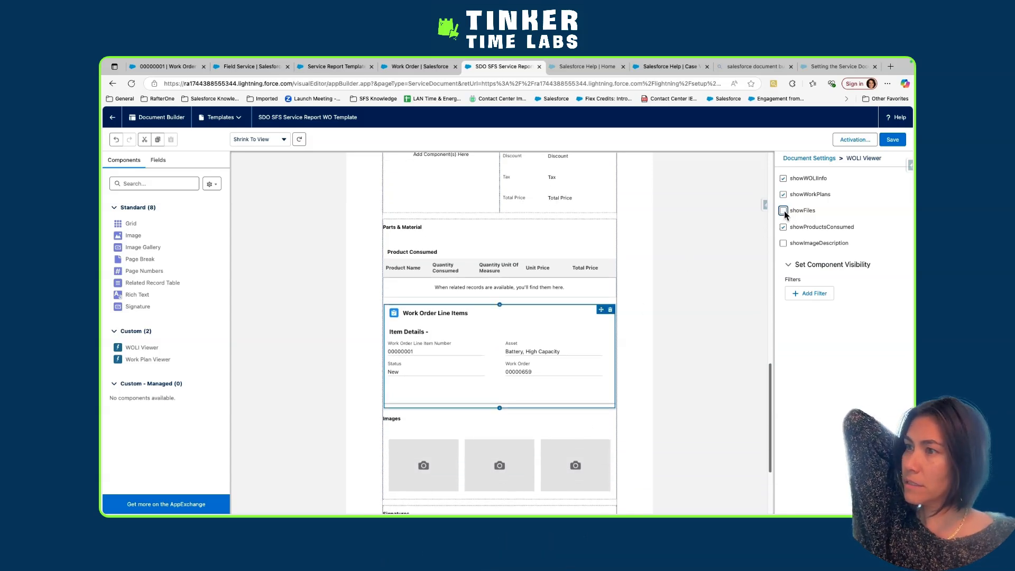
{"action": "left_click", "coordinate": [784, 210]}
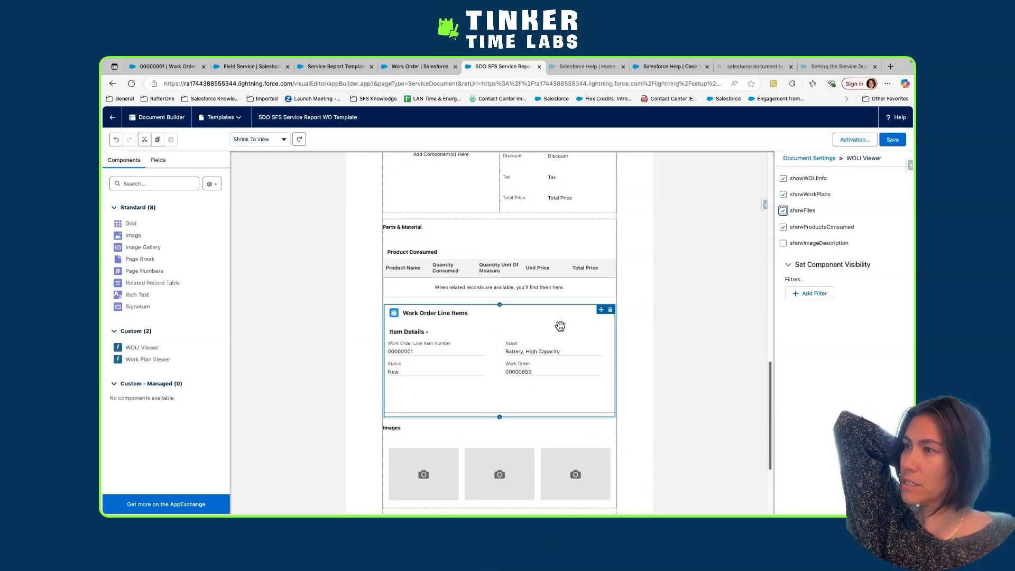
{"action": "left_click", "coordinate": [783, 211]}
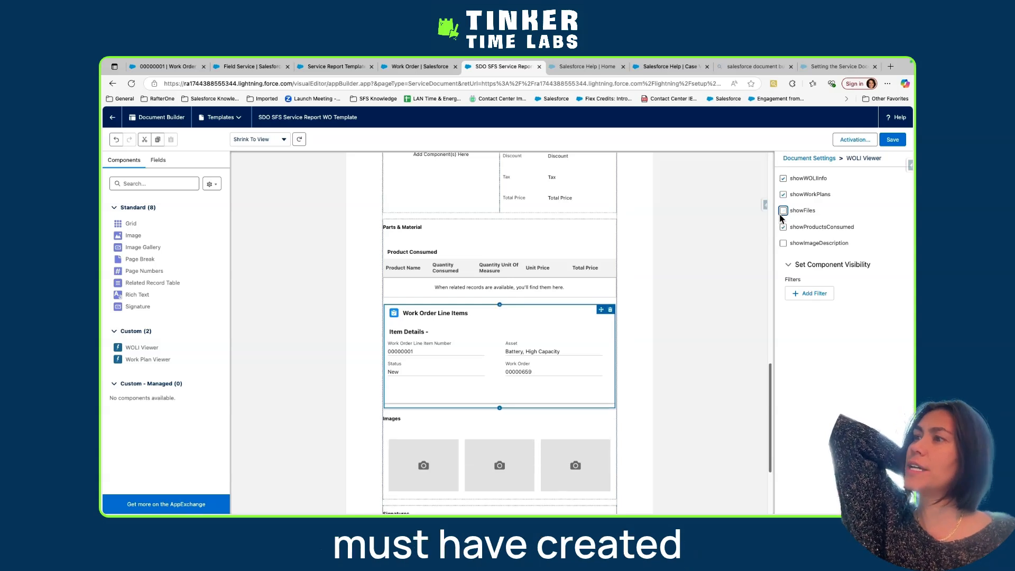
{"action": "left_click", "coordinate": [783, 244]}
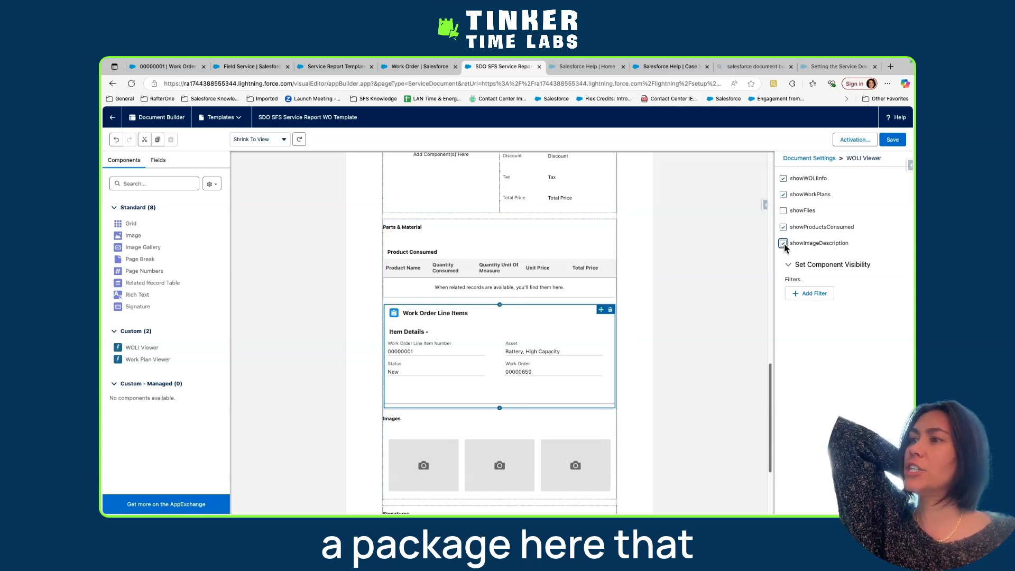
{"action": "left_click", "coordinate": [783, 227]}
{"action": "left_click", "coordinate": [783, 211]}
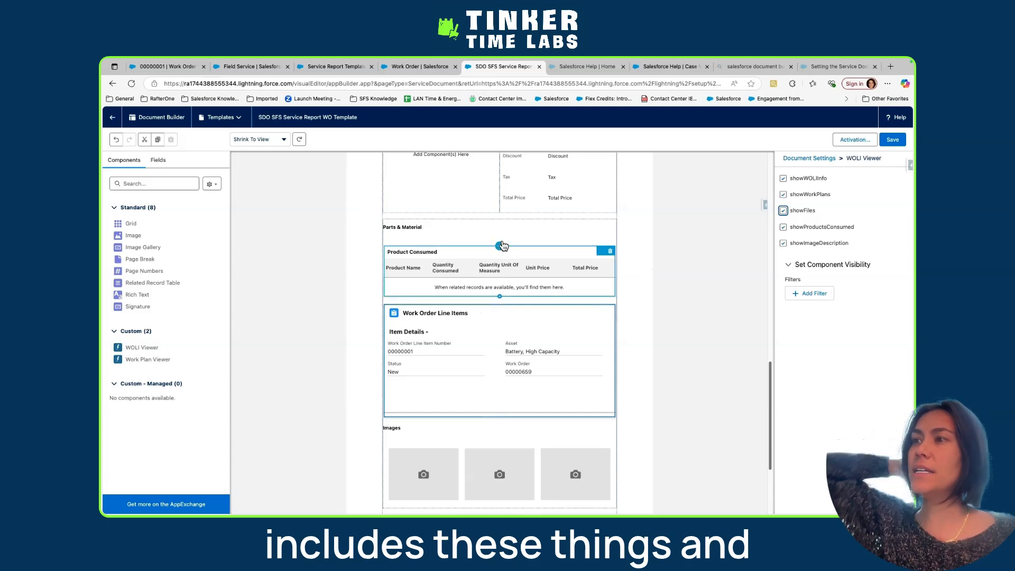
{"action": "left_click", "coordinate": [783, 195]}
{"action": "scroll", "coordinate": [537, 365], "scroll_direction": "down", "scroll_amount": 3}
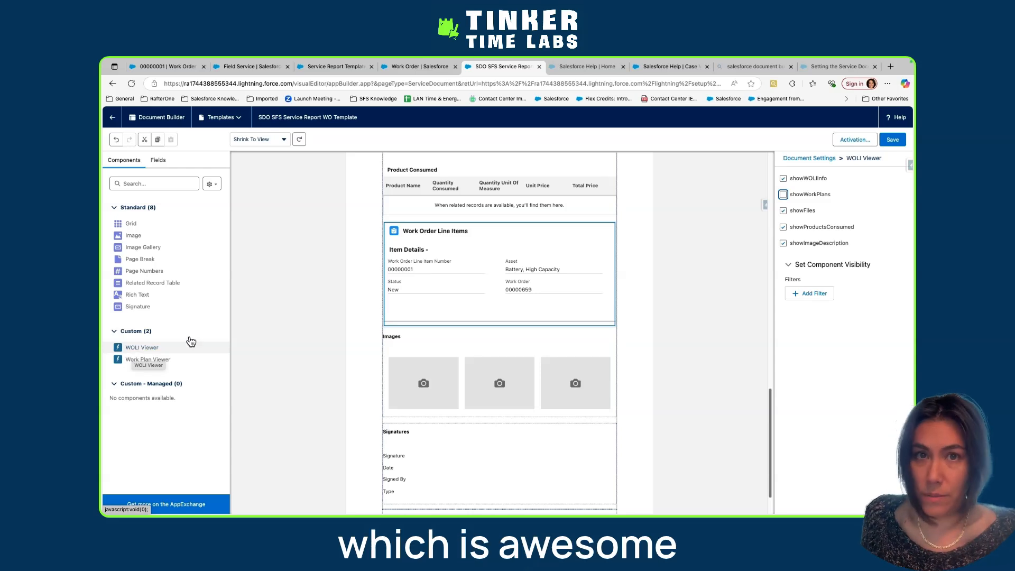
{"action": "left_click", "coordinate": [892, 139]}
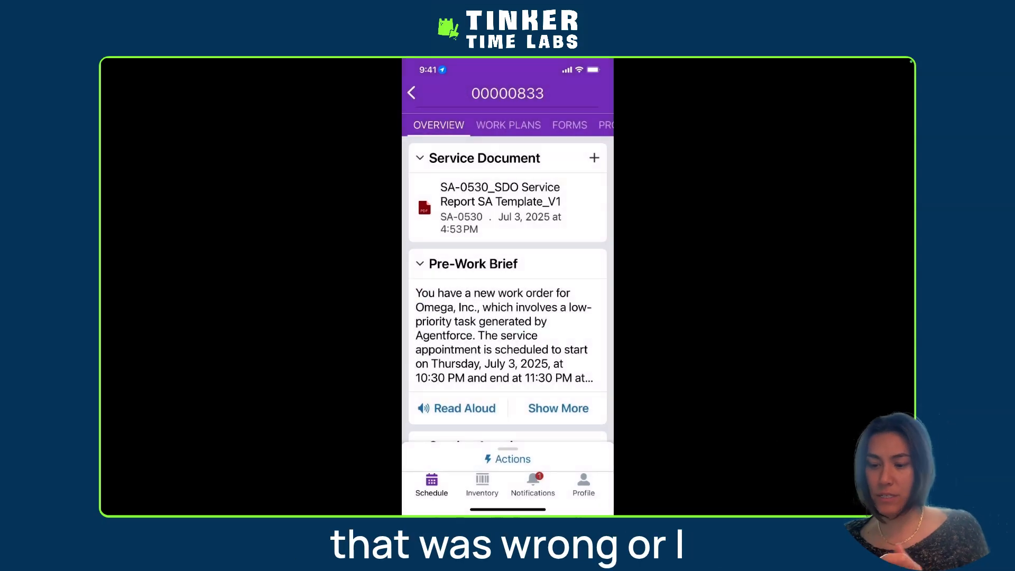
In the Field Service mobile app, refresh the work order and clear the cached metadata in the advanced settings
{"action": "scroll", "coordinate": [508, 339], "scroll_direction": "up", "scroll_amount": 5}
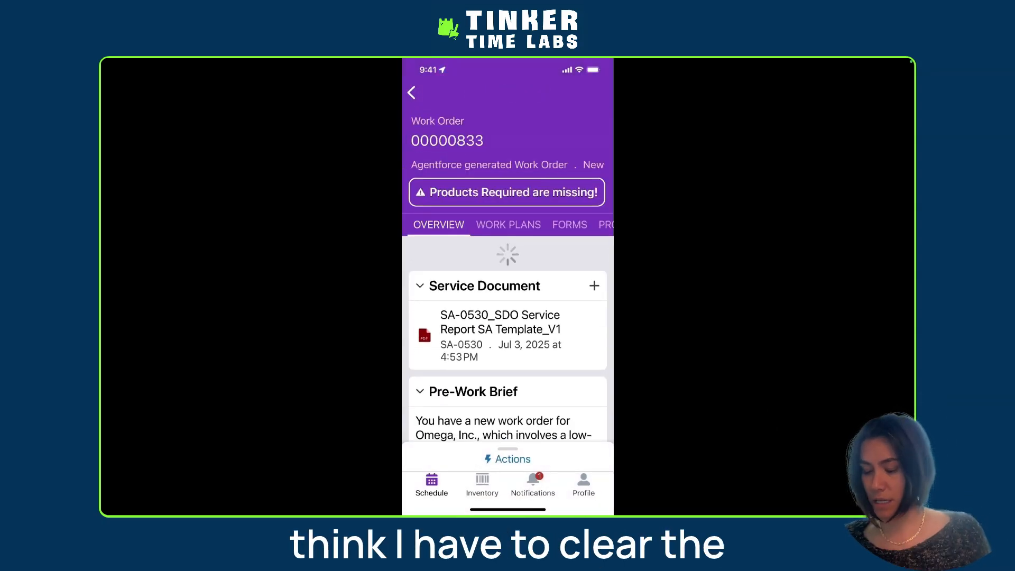
{"action": "left_click", "coordinate": [583, 484]}
{"action": "left_click", "coordinate": [597, 94]}
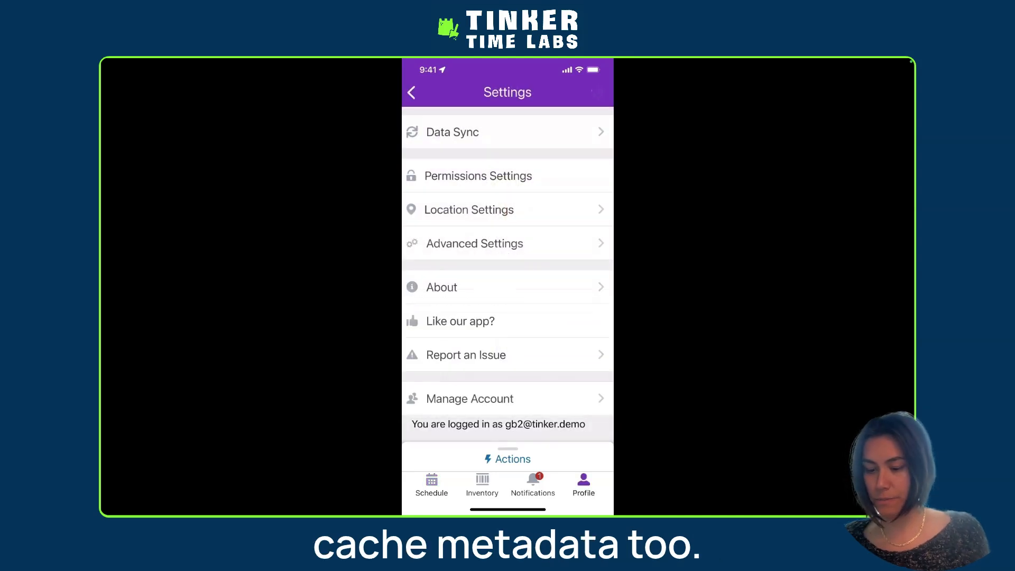
{"action": "left_click", "coordinate": [507, 244]}
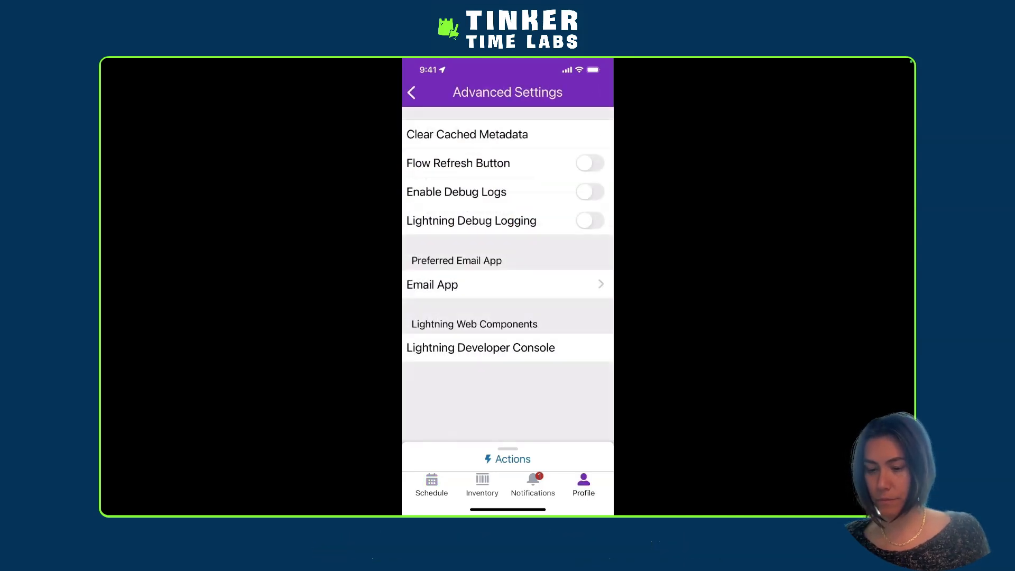
{"action": "left_click", "coordinate": [467, 135]}
{"action": "left_click", "coordinate": [544, 354]}
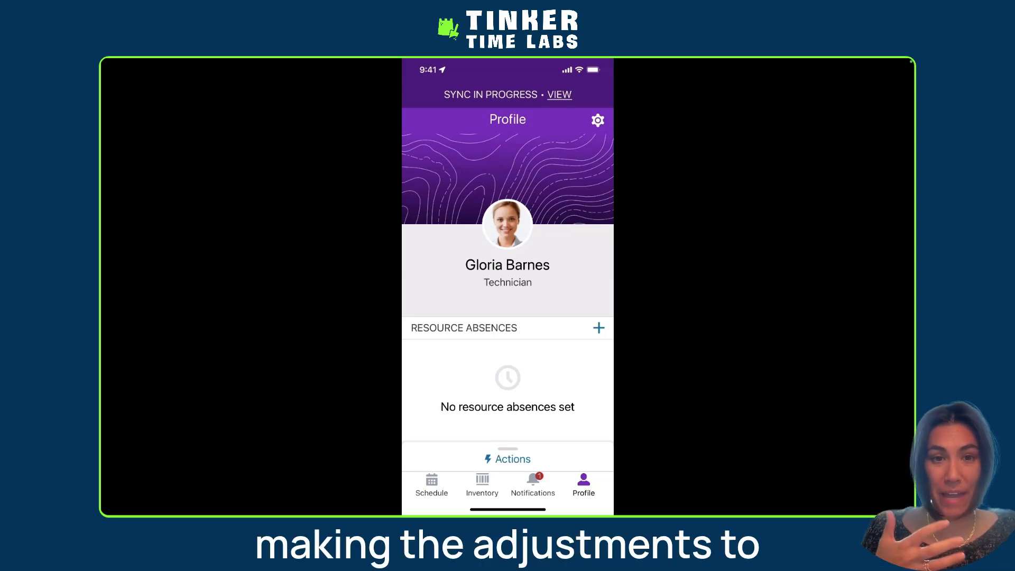
Check the notifications, restart the Field Service mobile app, and review the service document entry on the work order's overview
{"action": "left_click", "coordinate": [533, 484]}
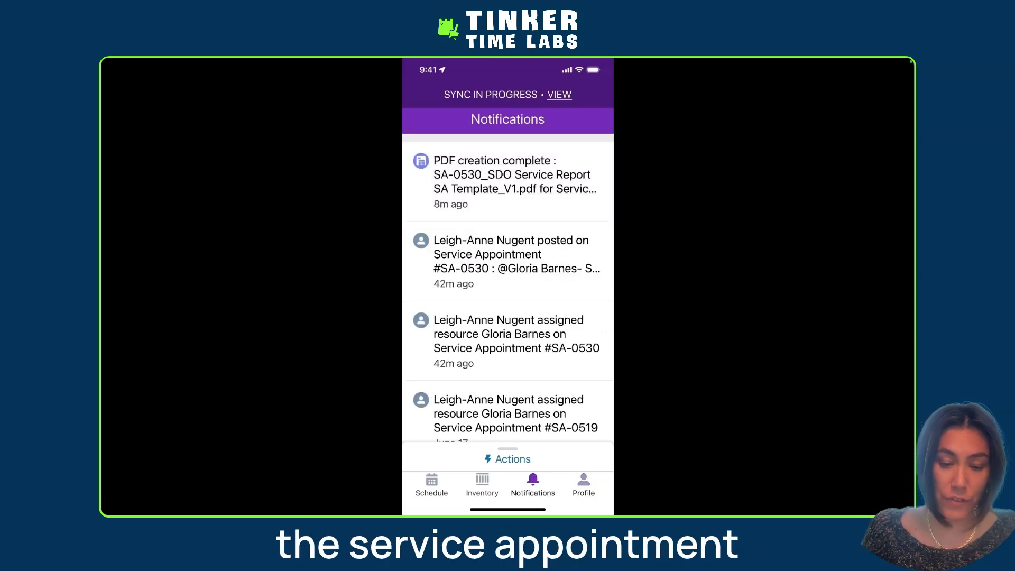
{"action": "left_click_drag", "start_coordinate": [508, 510], "coordinate": [508, 127]}
{"action": "left_click_drag", "start_coordinate": [508, 296], "coordinate": [507, 132]}
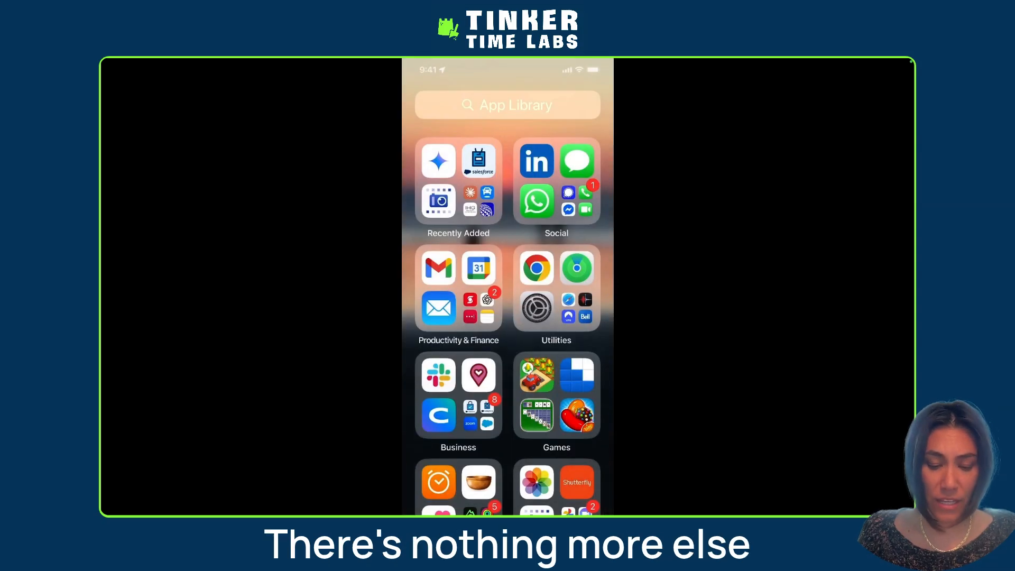
{"action": "left_click", "coordinate": [479, 374]}
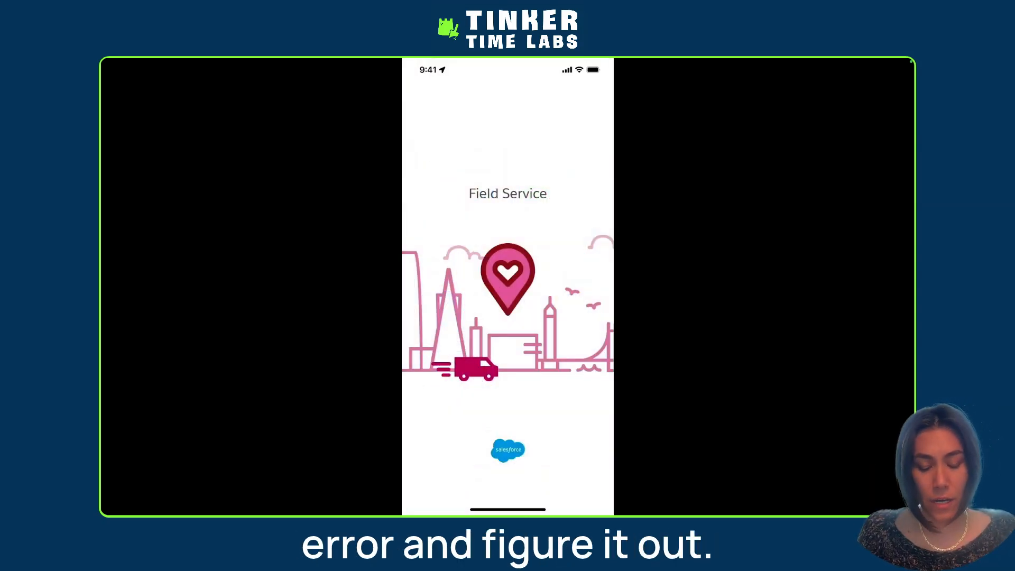
{"action": "left_click", "coordinate": [503, 349]}
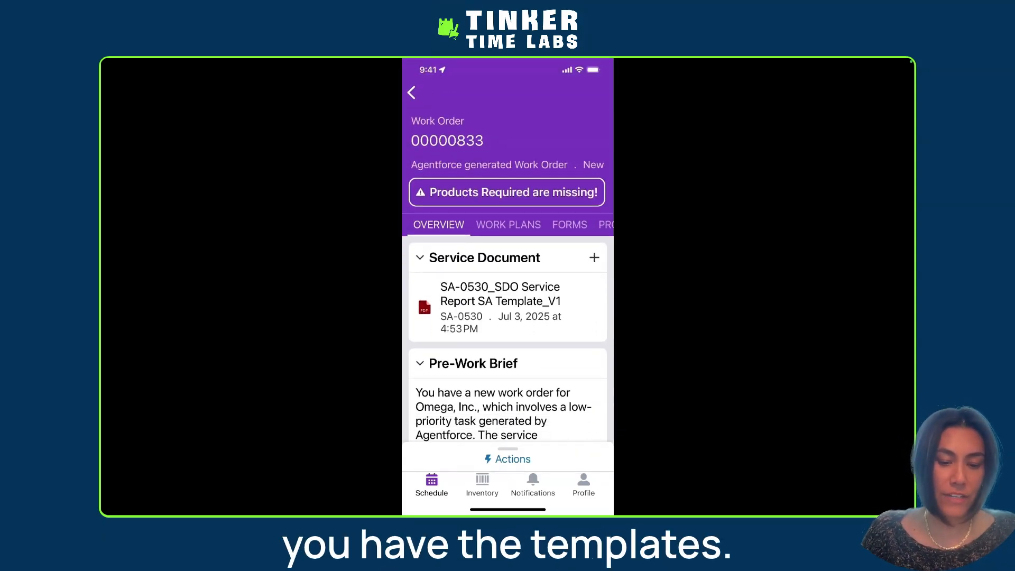
{"action": "scroll", "coordinate": [507, 338], "scroll_direction": "down", "scroll_amount": 3}
{"action": "scroll", "coordinate": [508, 338], "scroll_direction": "up", "scroll_amount": 5}
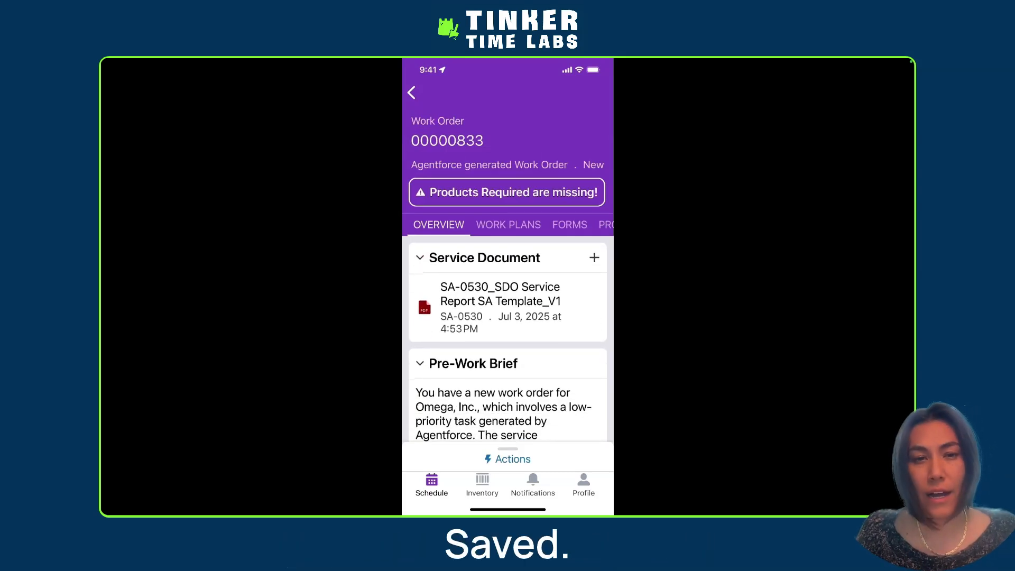
Start a new service document from the reopened work order and switch its template to SDO SFS Service Report WO Template
{"action": "left_click", "coordinate": [595, 258]}
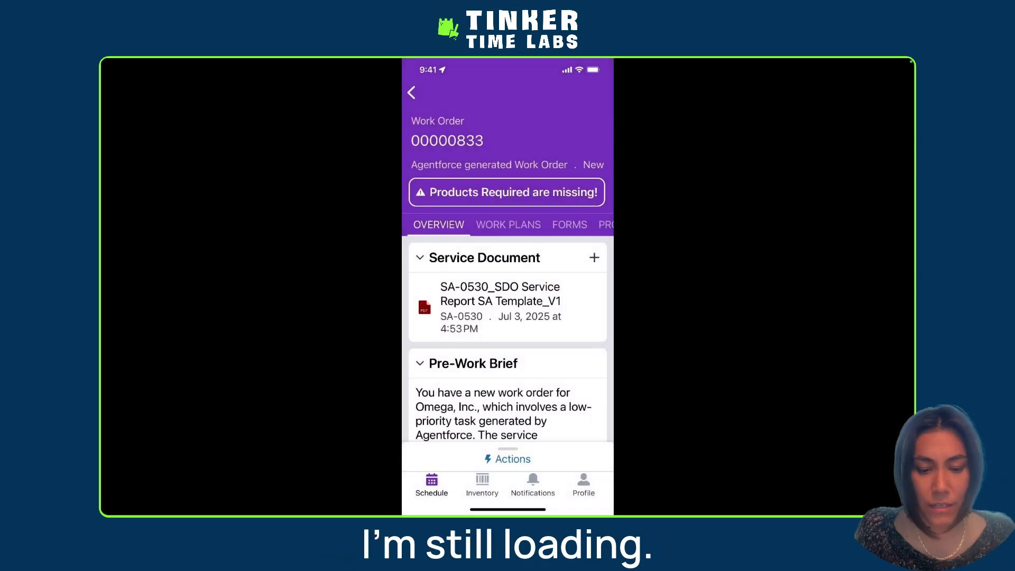
{"action": "left_click", "coordinate": [411, 92]}
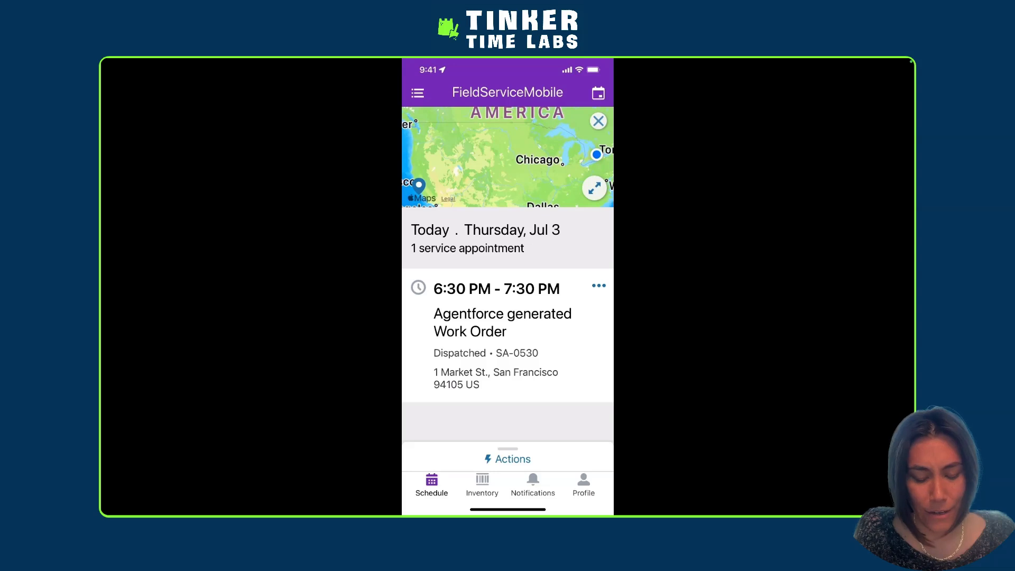
{"action": "left_click", "coordinate": [502, 323]}
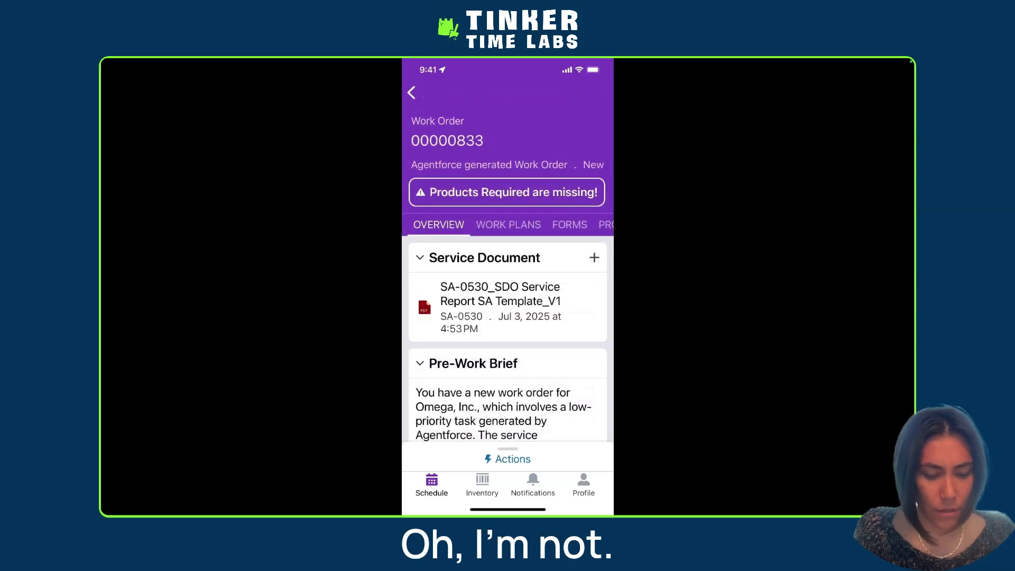
{"action": "left_click", "coordinate": [594, 257]}
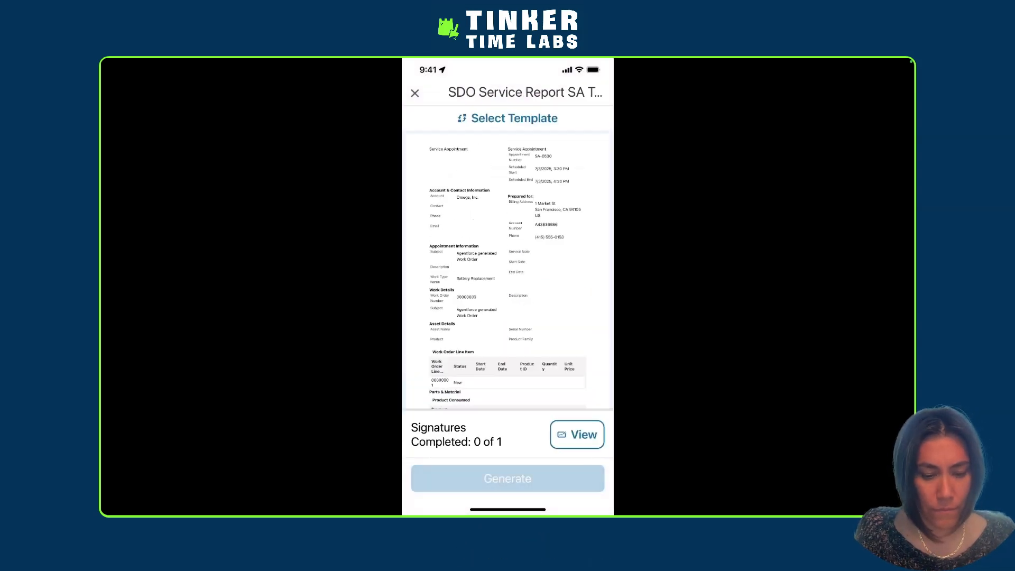
{"action": "left_click", "coordinate": [507, 118]}
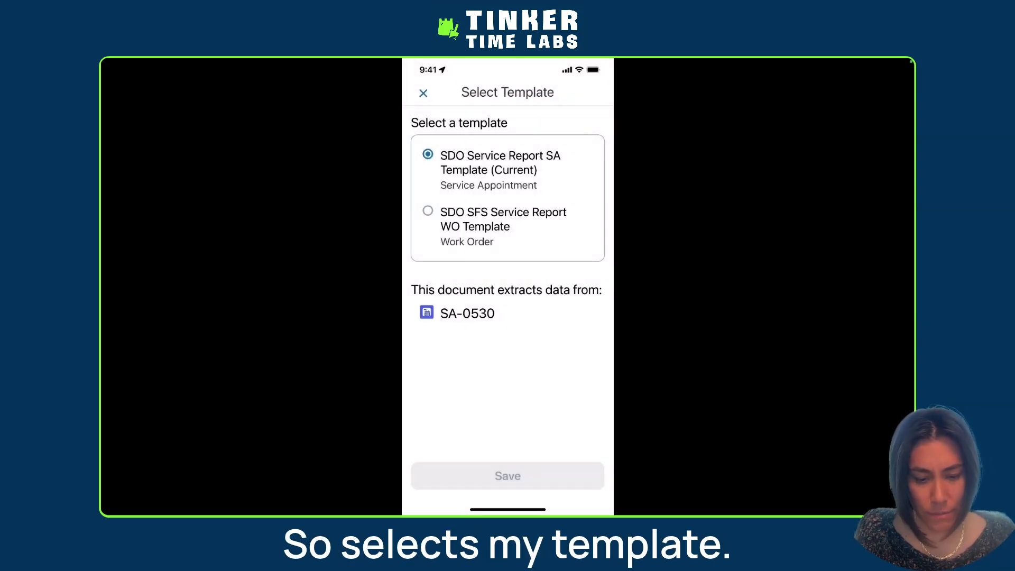
{"action": "left_click", "coordinate": [427, 211]}
{"action": "left_click", "coordinate": [508, 475]}
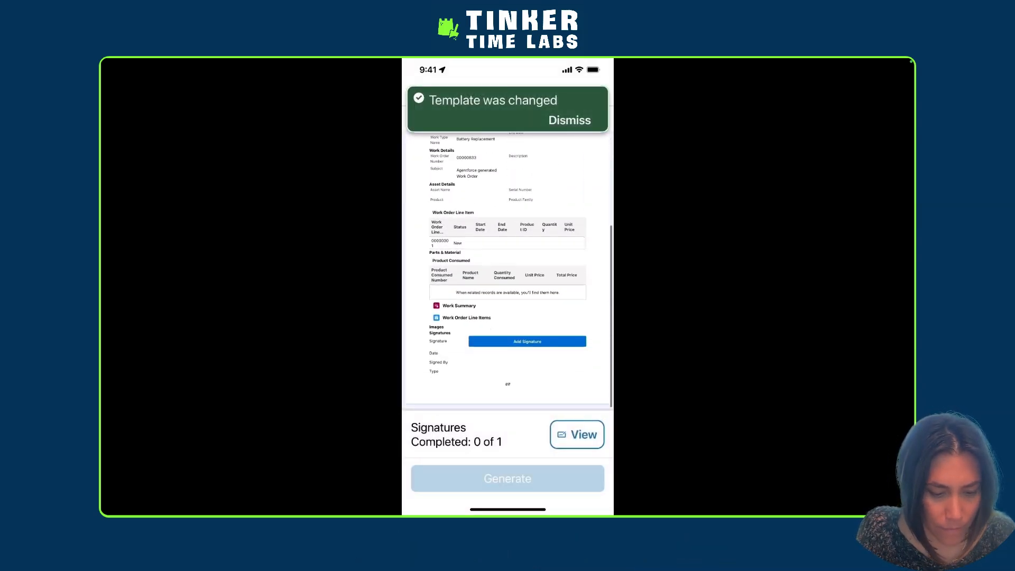
Review the document preview from the account information through the line item and product tables to the signature section
{"action": "scroll", "coordinate": [507, 269], "scroll_direction": "down", "scroll_amount": 5}
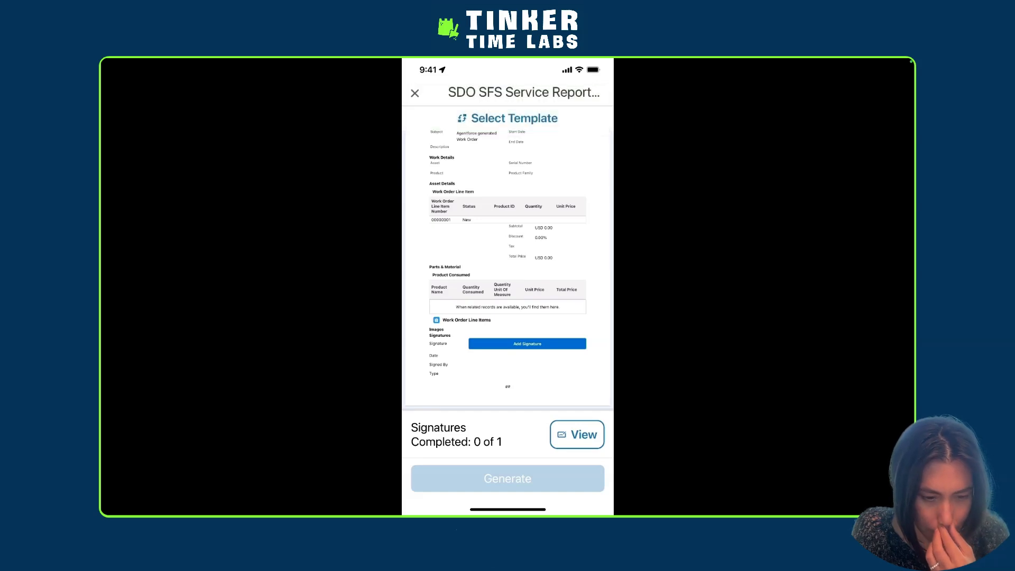
{"action": "scroll", "coordinate": [508, 269], "scroll_direction": "up", "scroll_amount": 2}
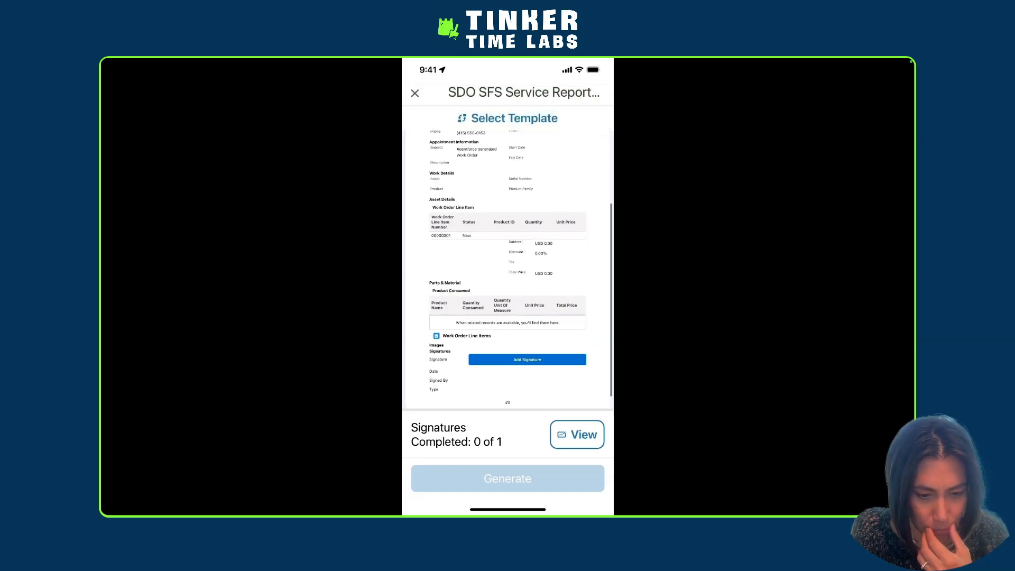
{"action": "scroll", "coordinate": [508, 269], "scroll_direction": "down", "scroll_amount": 2}
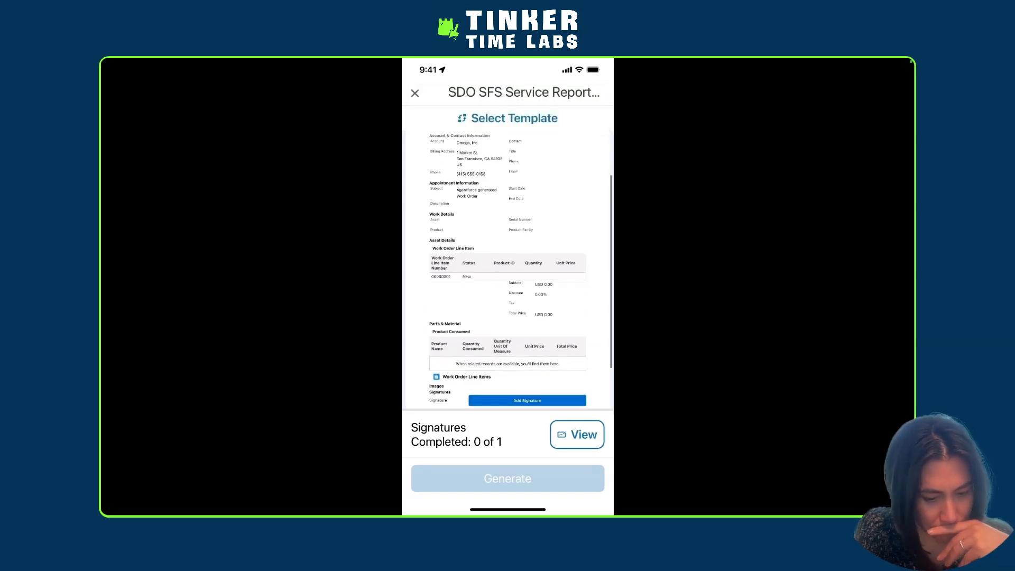
{"action": "scroll", "coordinate": [508, 270], "scroll_direction": "up", "scroll_amount": 2}
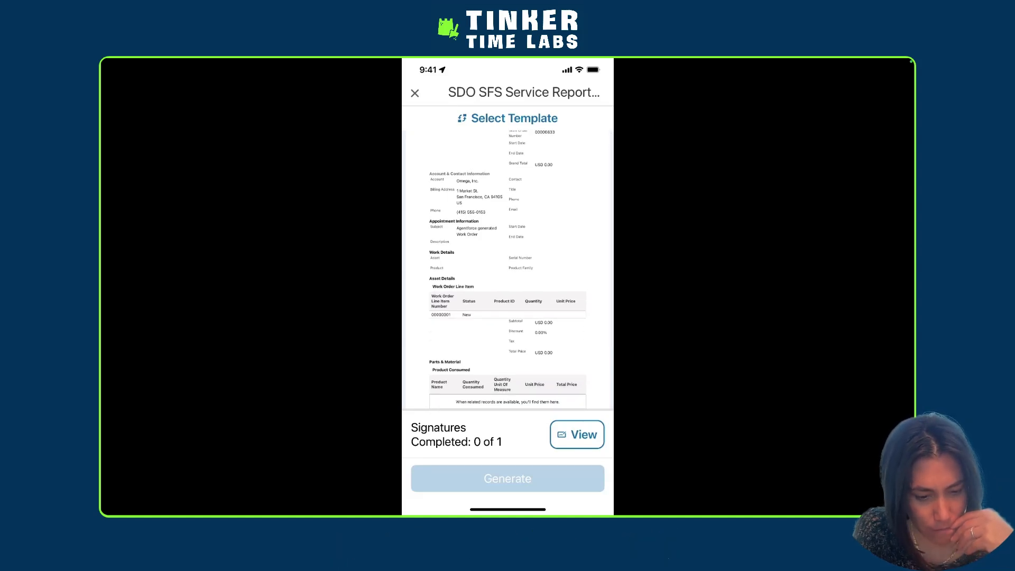
{"action": "scroll", "coordinate": [508, 270], "scroll_direction": "down", "scroll_amount": 2}
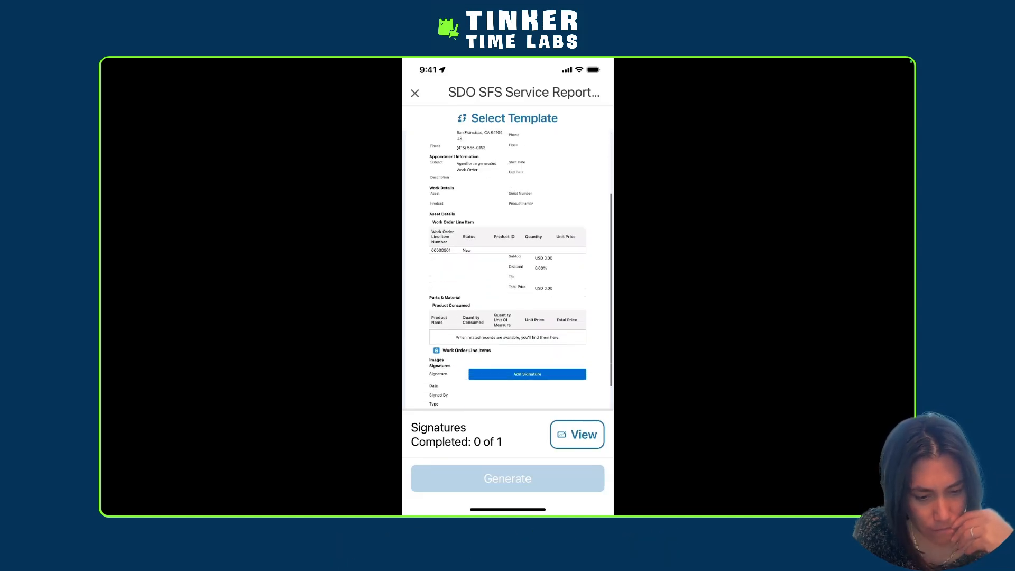
{"action": "scroll", "coordinate": [508, 269], "scroll_direction": "down", "scroll_amount": 1}
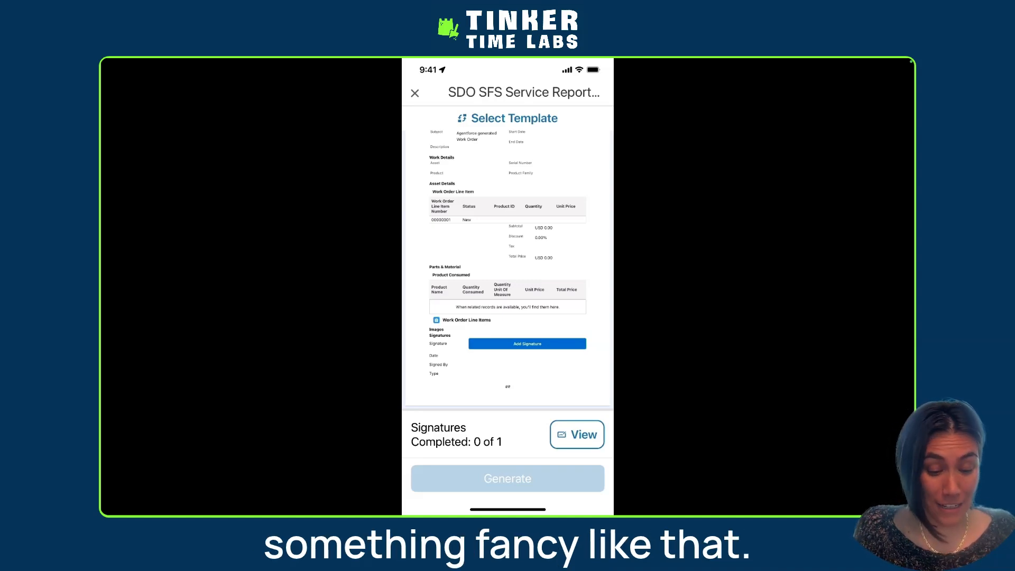
{"action": "scroll", "coordinate": [508, 270], "scroll_direction": "down", "scroll_amount": 2}
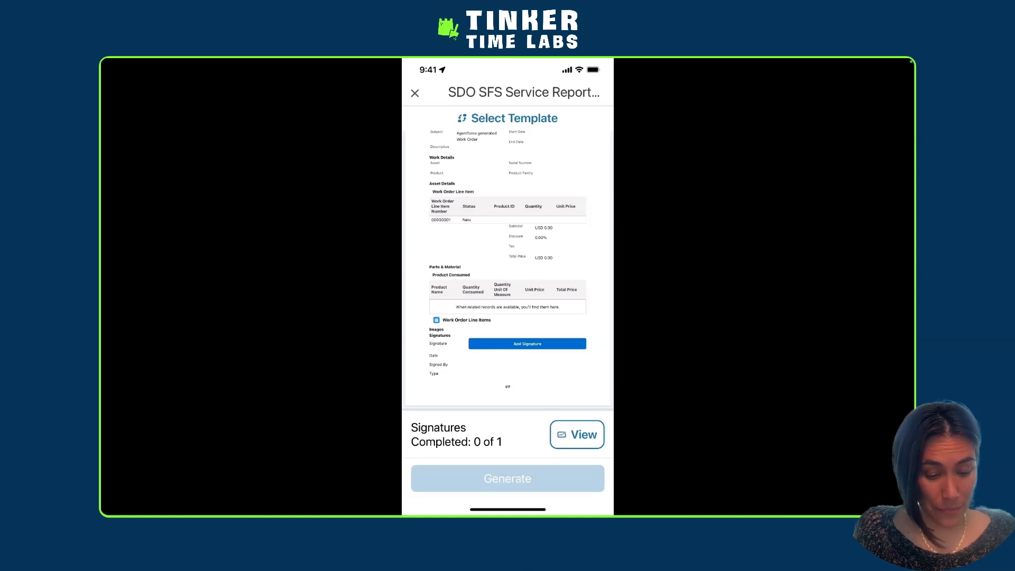
Add the signer's name and a hand-drawn signature to the service document, save the signature, and generate the document
{"action": "left_click", "coordinate": [527, 343]}
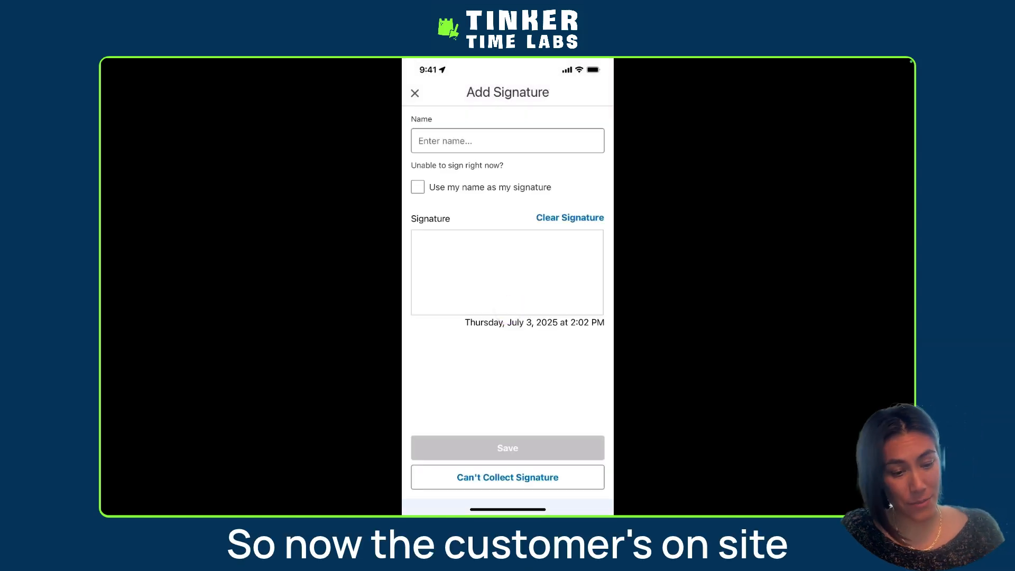
{"action": "left_click", "coordinate": [507, 141]}
{"action": "type", "text": "Li"}
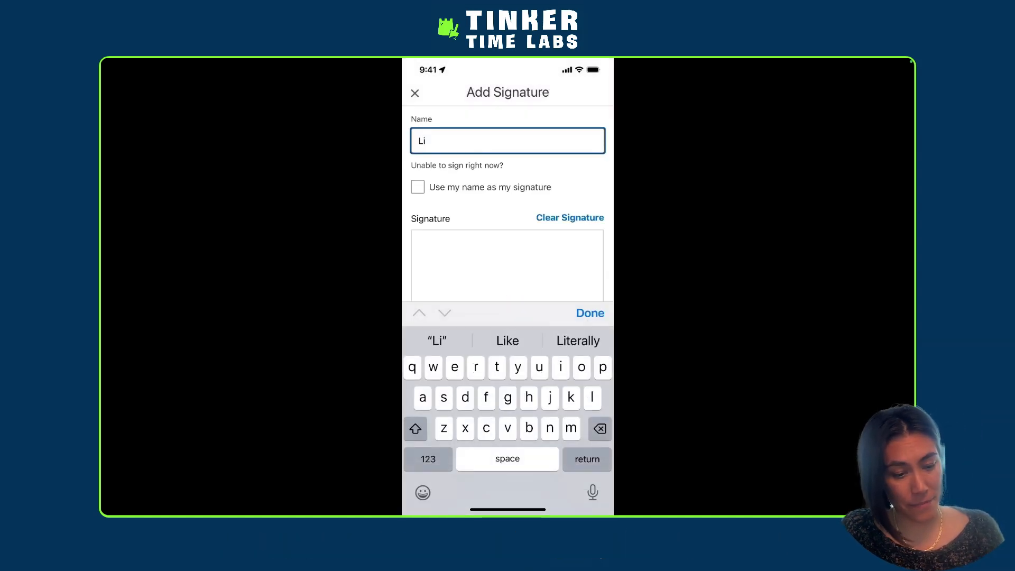
{"action": "left_click", "coordinate": [590, 313]}
{"action": "left_click_drag", "start_coordinate": [454, 260], "coordinate": [516, 311]}
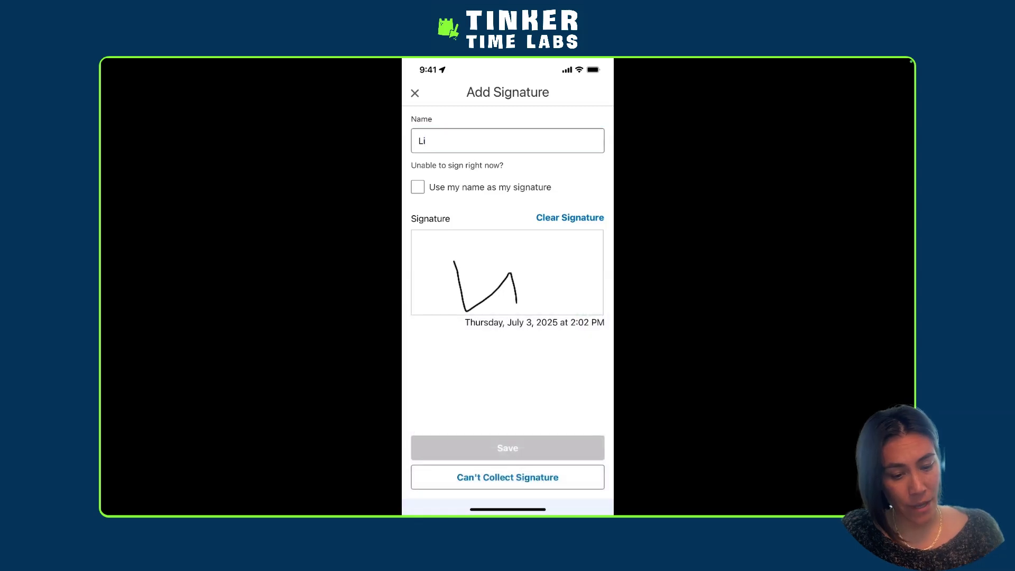
{"action": "left_click", "coordinate": [507, 448]}
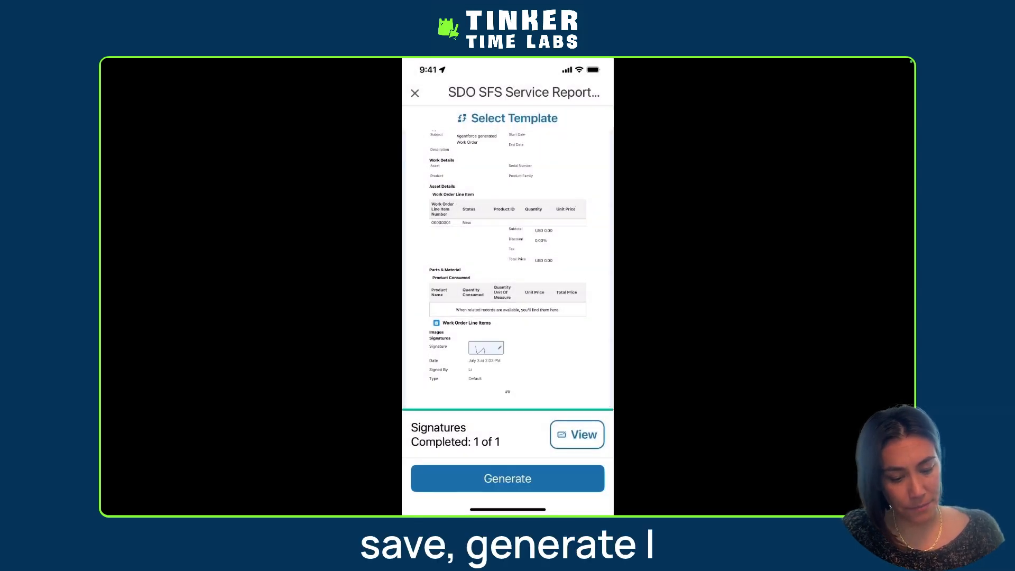
{"action": "left_click", "coordinate": [507, 478]}
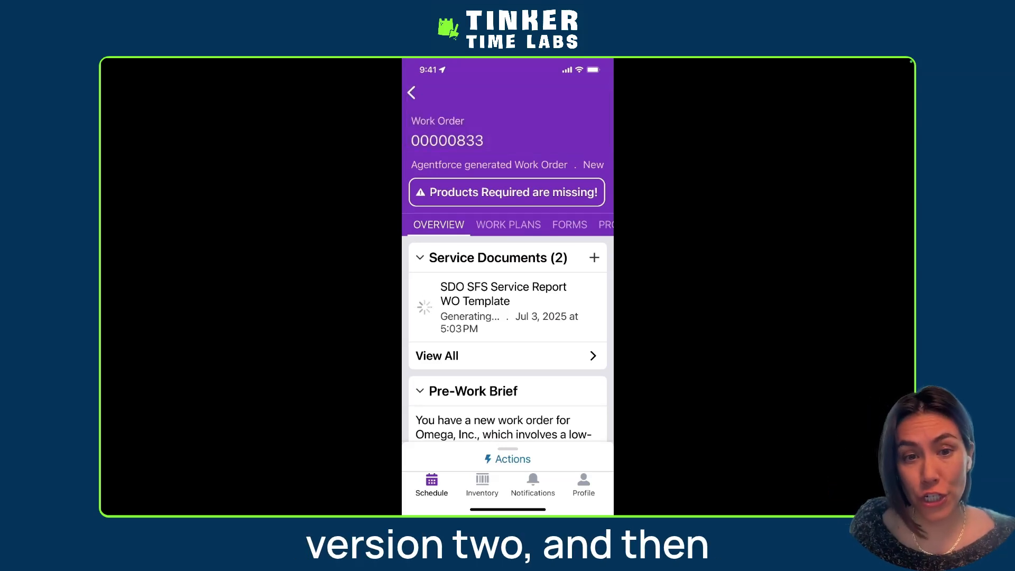
Show the Files list among the work order's related records
{"action": "scroll", "coordinate": [508, 224], "scroll_direction": "right", "scroll_amount": 3}
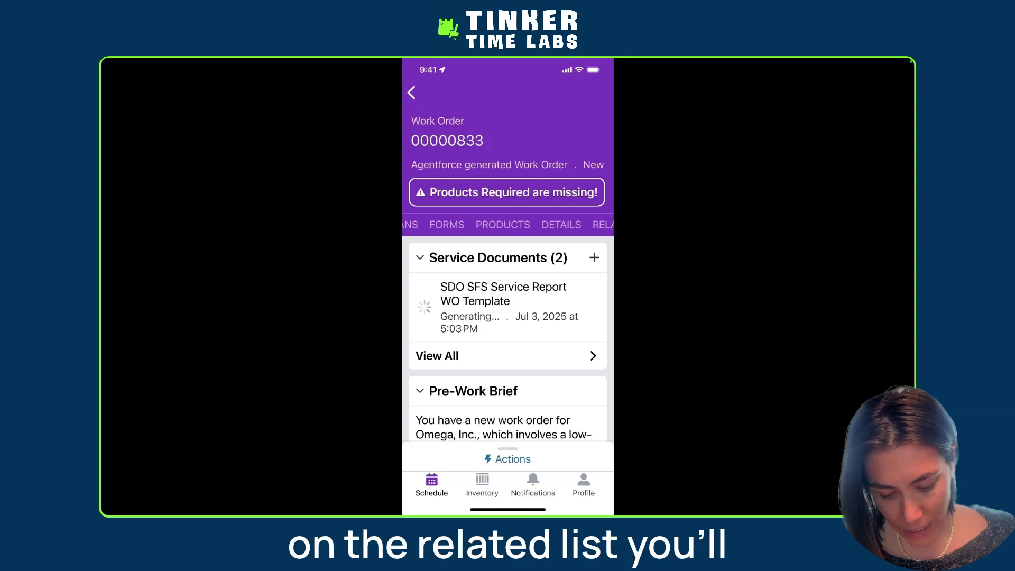
{"action": "left_click", "coordinate": [602, 225]}
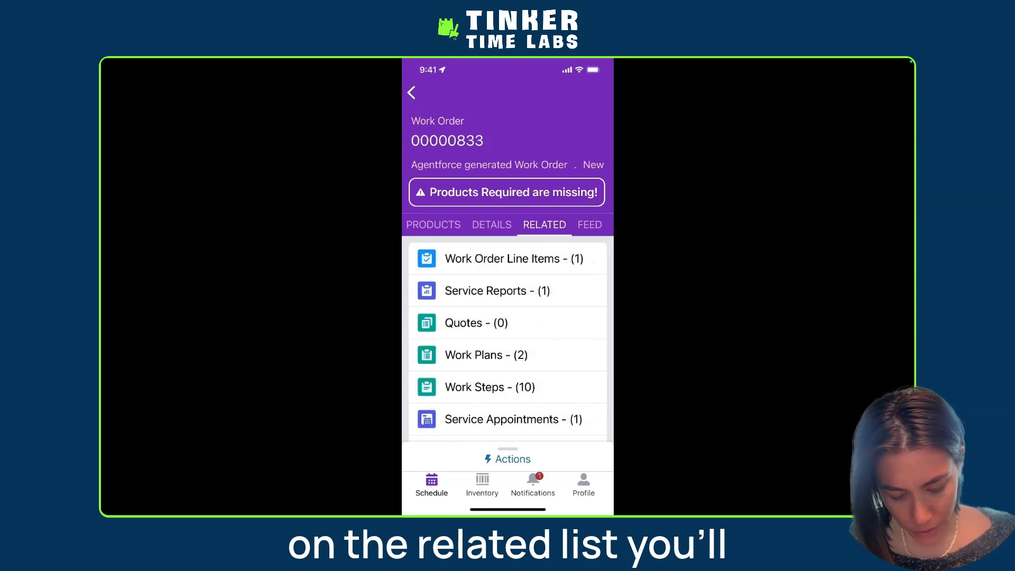
{"action": "scroll", "coordinate": [508, 338], "scroll_direction": "down", "scroll_amount": 2}
{"action": "scroll", "coordinate": [508, 285], "scroll_direction": "down", "scroll_amount": 8}
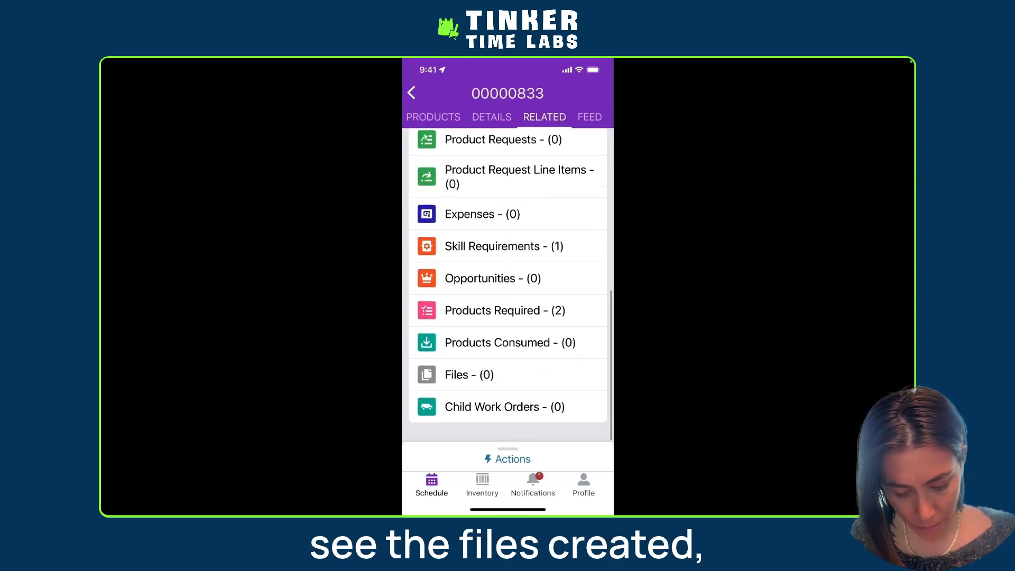
{"action": "left_click", "coordinate": [508, 385]}
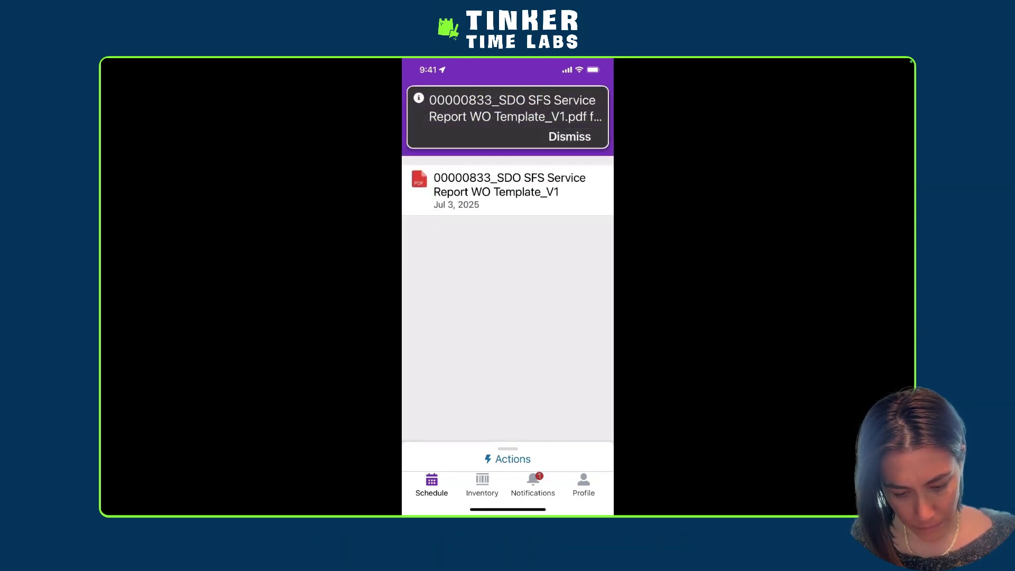
{"action": "scroll", "coordinate": [507, 317], "scroll_direction": "up", "scroll_amount": 3}
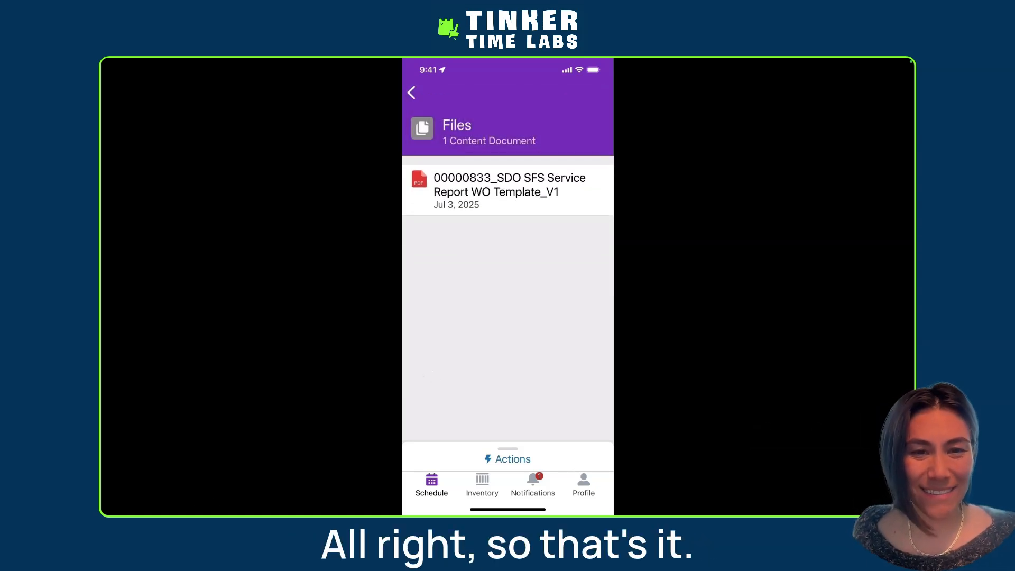
Open the generated WO template PDF and look through both of its pages
{"action": "left_click", "coordinate": [508, 190]}
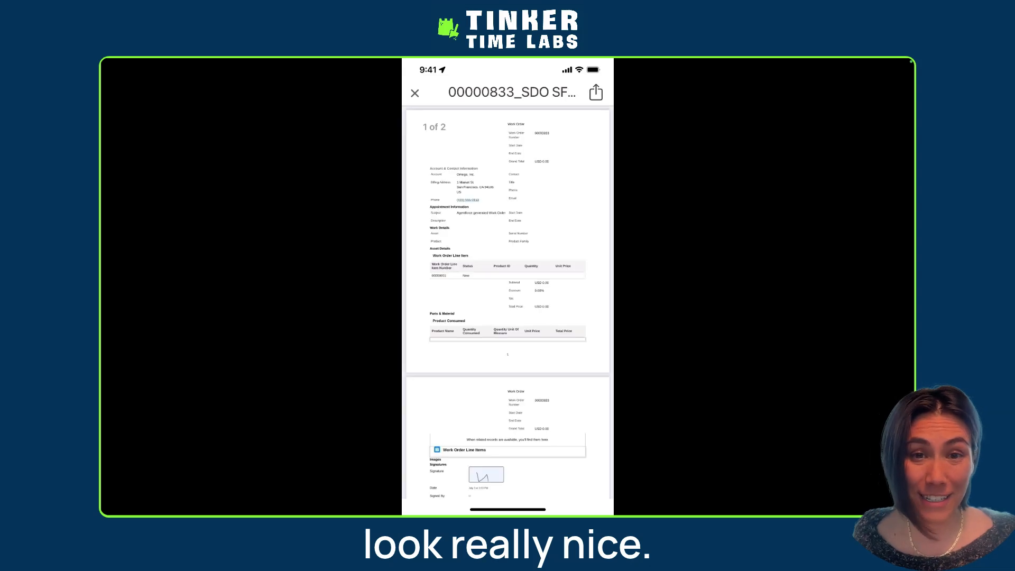
{"action": "scroll", "coordinate": [508, 304], "scroll_direction": "down", "scroll_amount": 3}
{"action": "scroll", "coordinate": [507, 304], "scroll_direction": "up", "scroll_amount": 3}
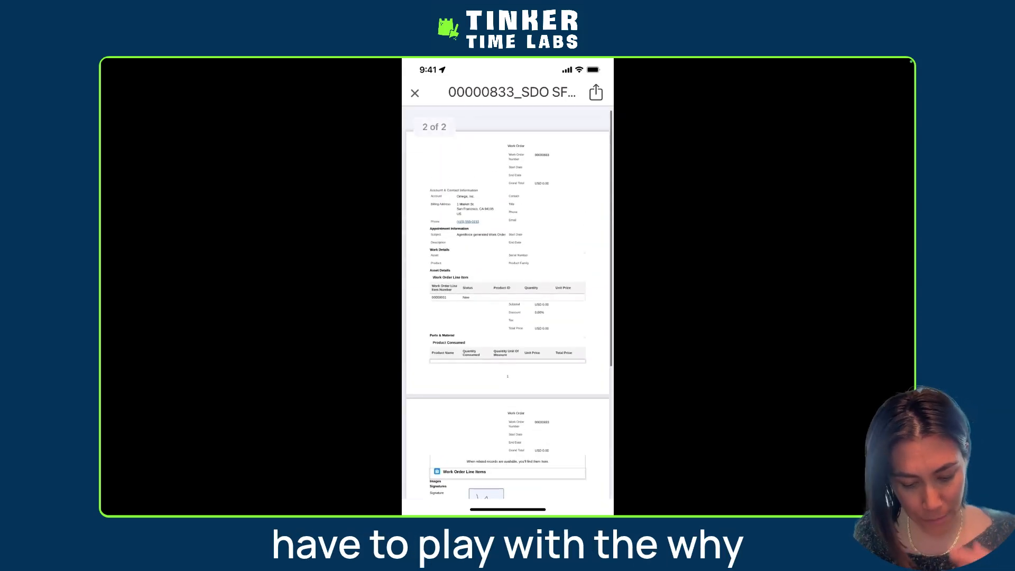